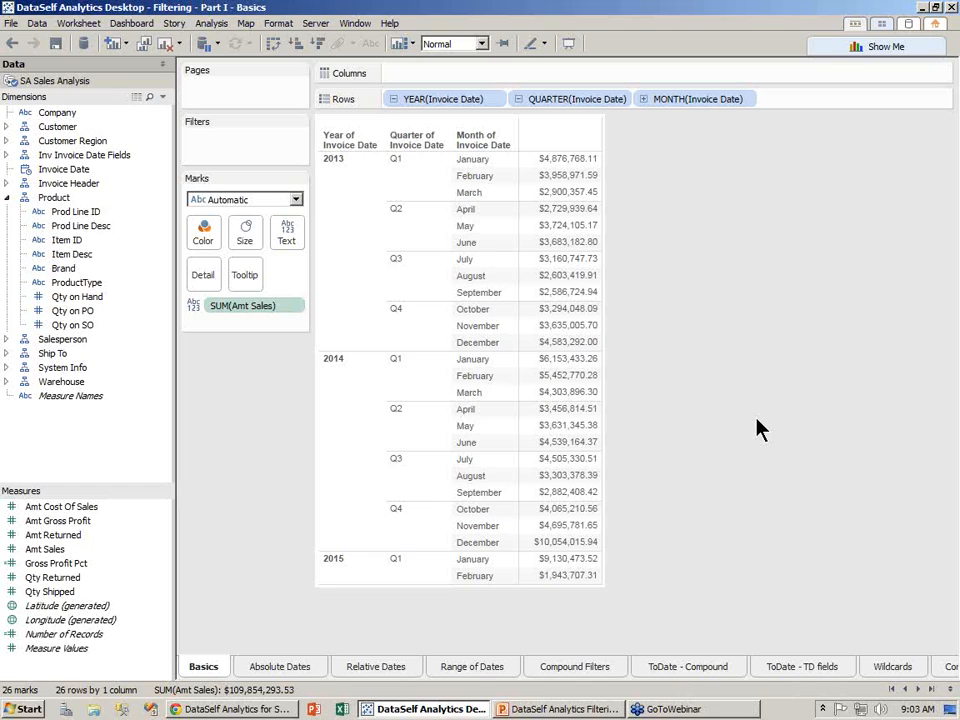
right_click(341, 205)
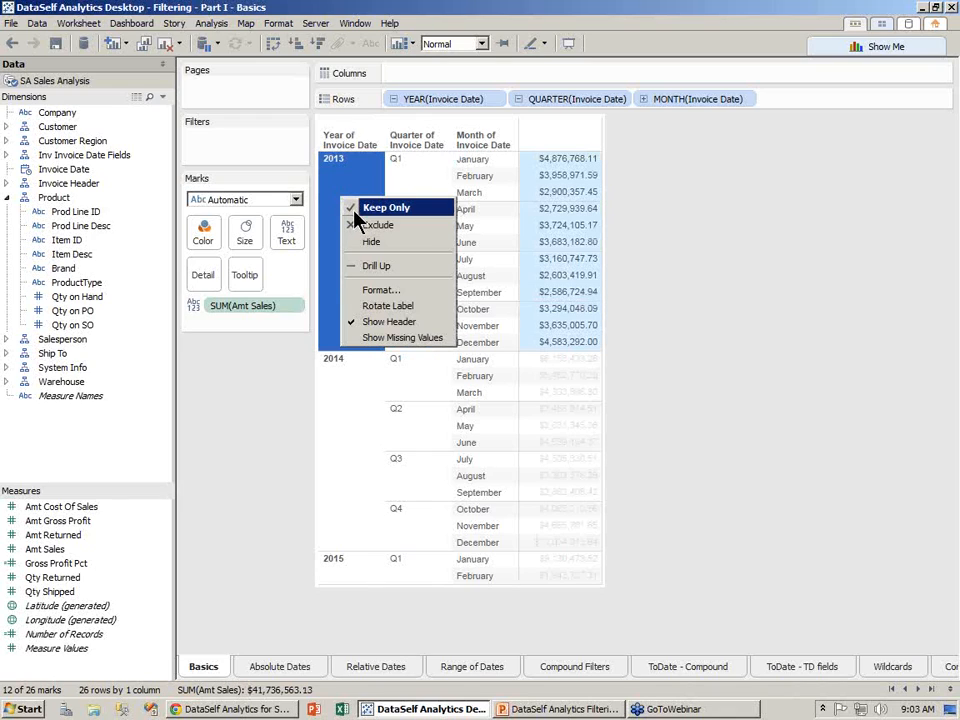
click(371, 212)
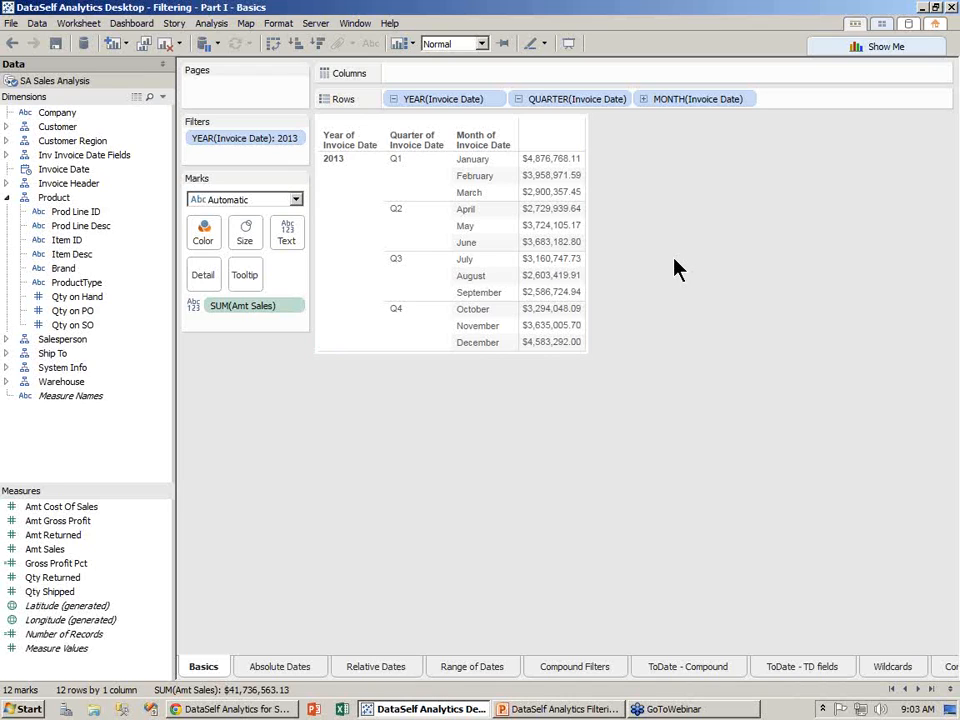
click(12, 43)
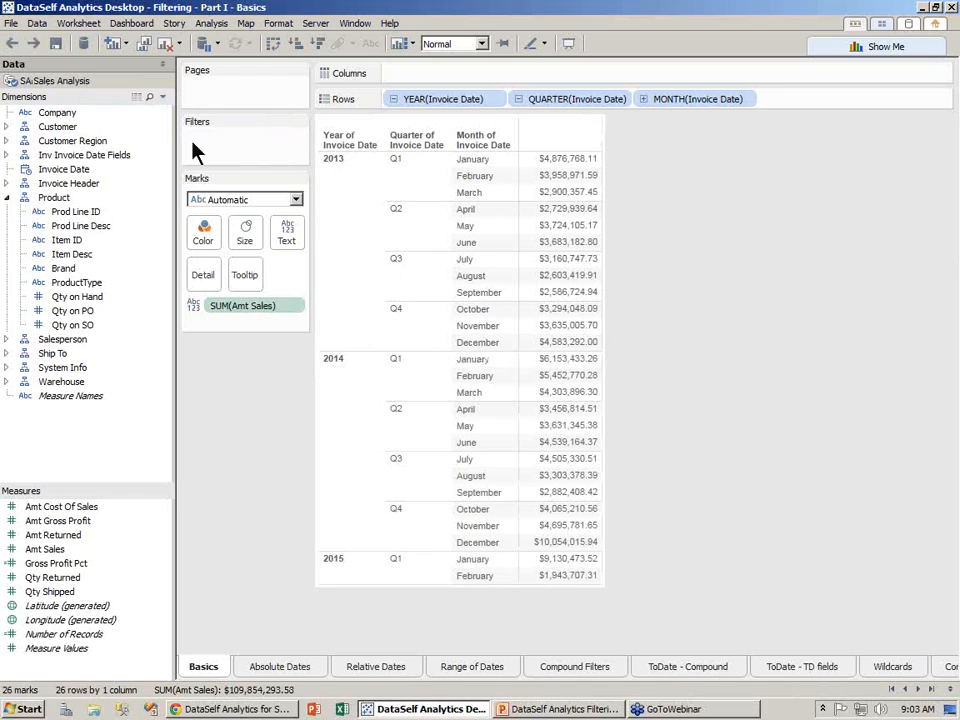
right_click(341, 403)
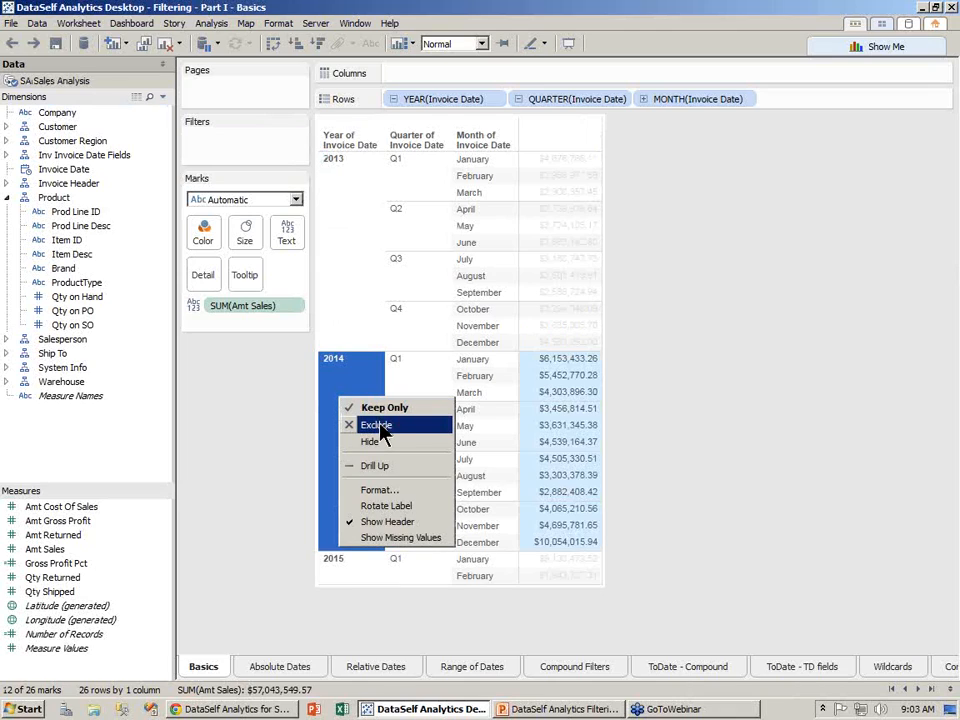
click(664, 347)
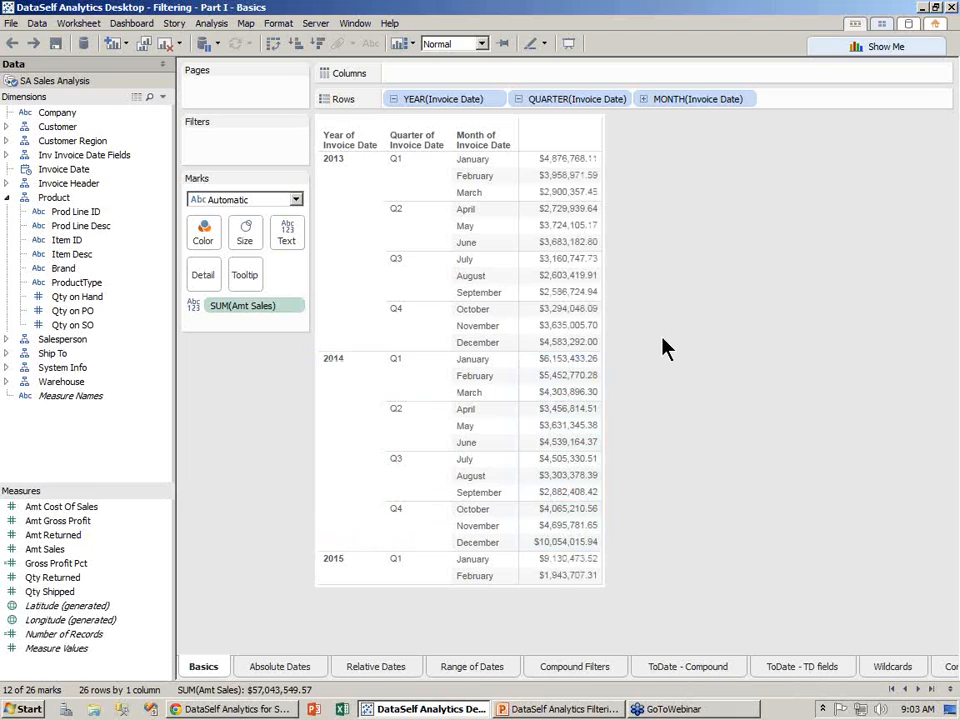
click(414, 236)
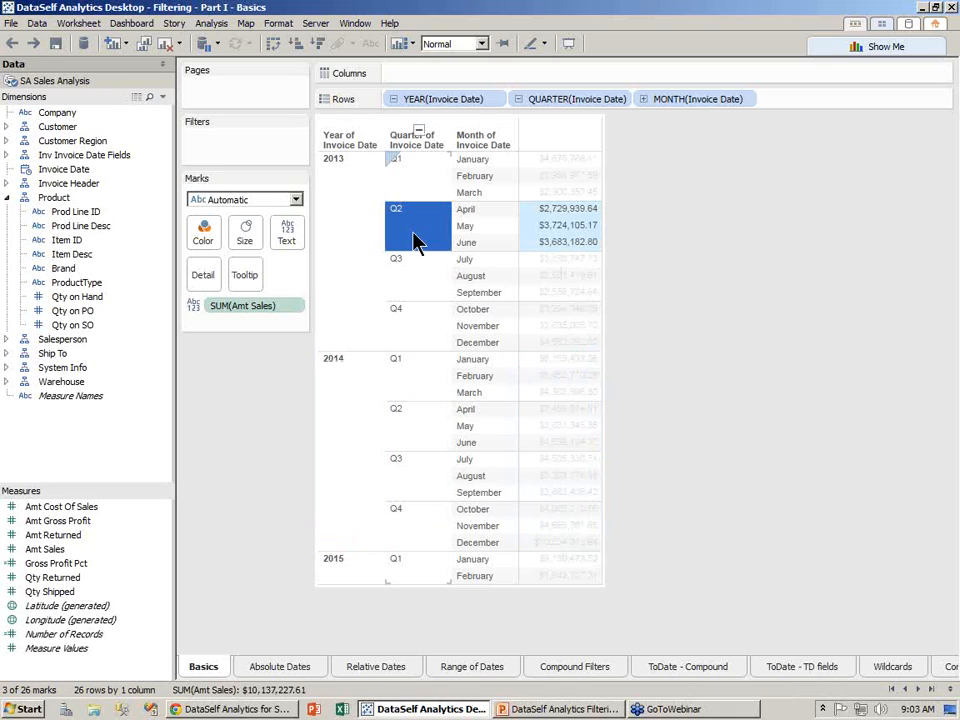
right_click(414, 237)
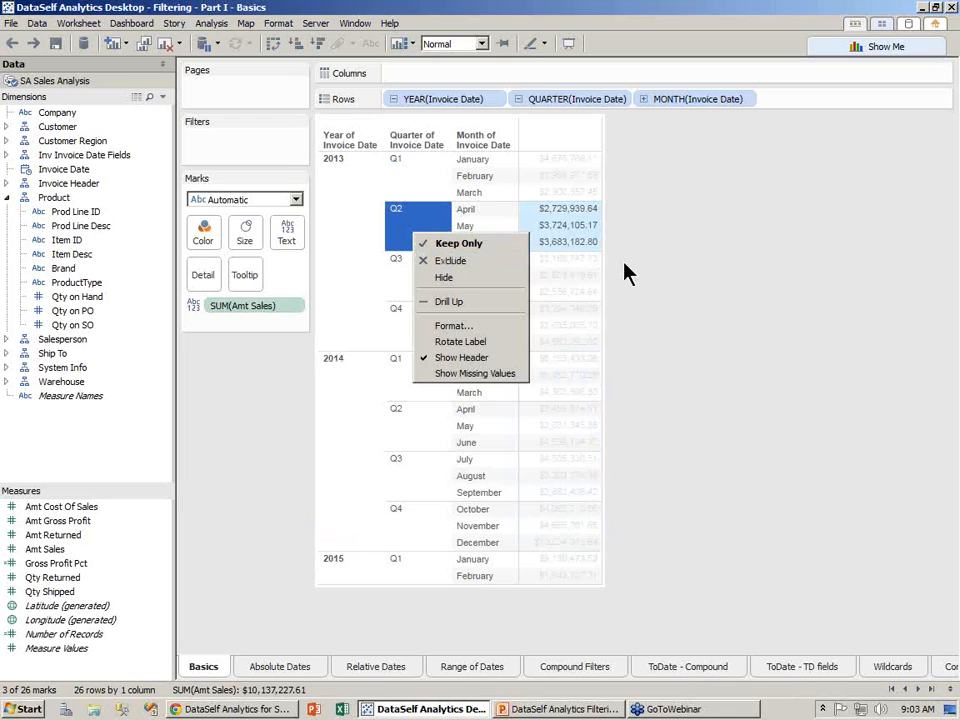
click(672, 284)
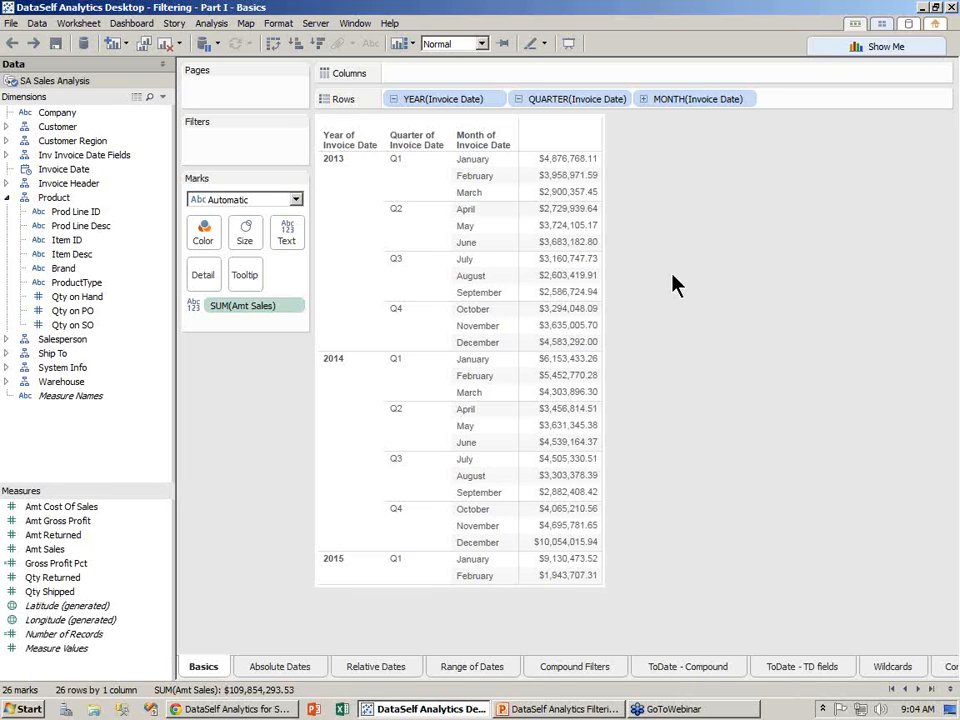
right_click(420, 178)
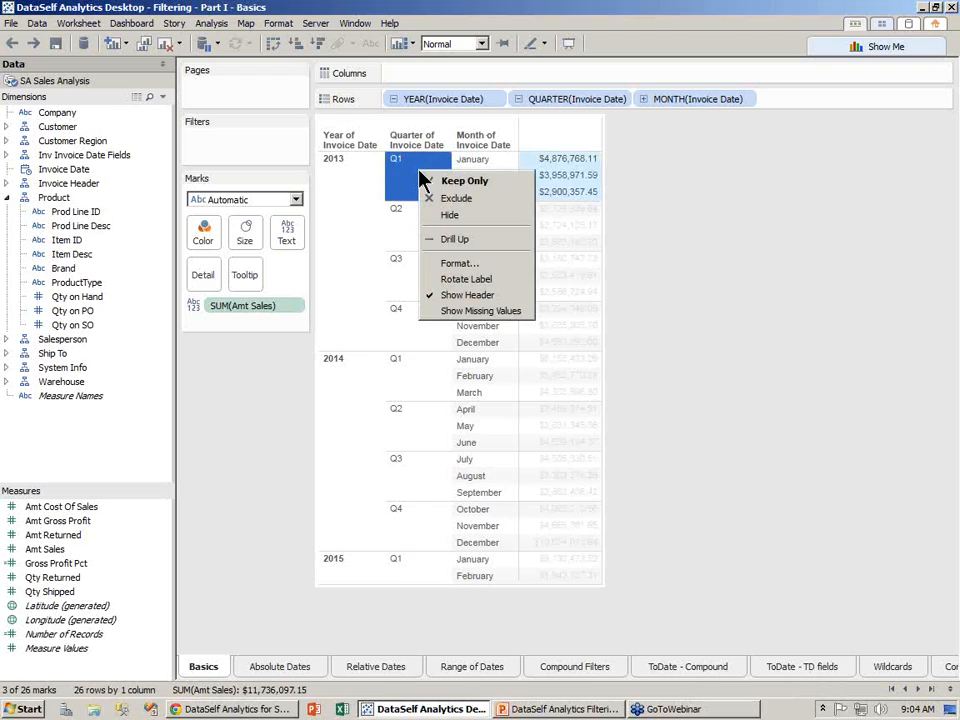
click(452, 185)
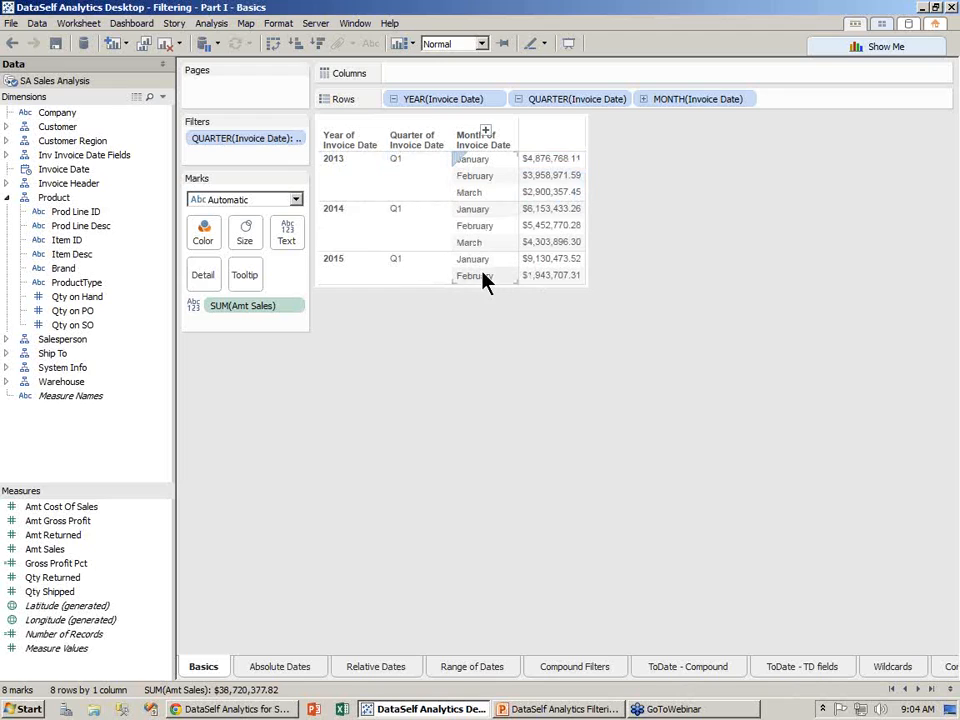
click(12, 43)
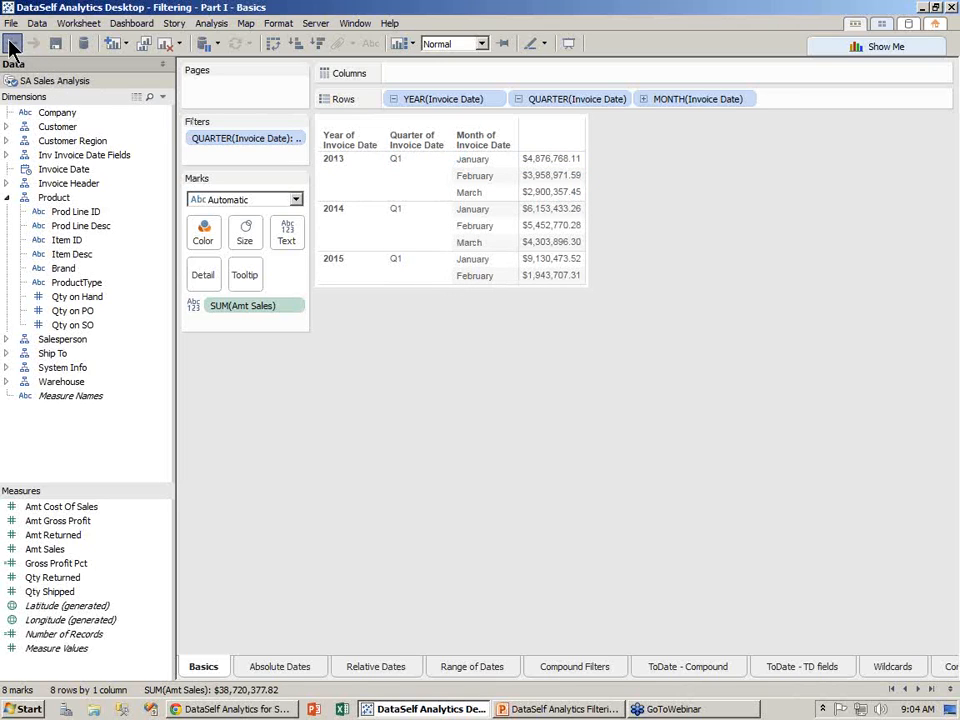
right_click(476, 177)
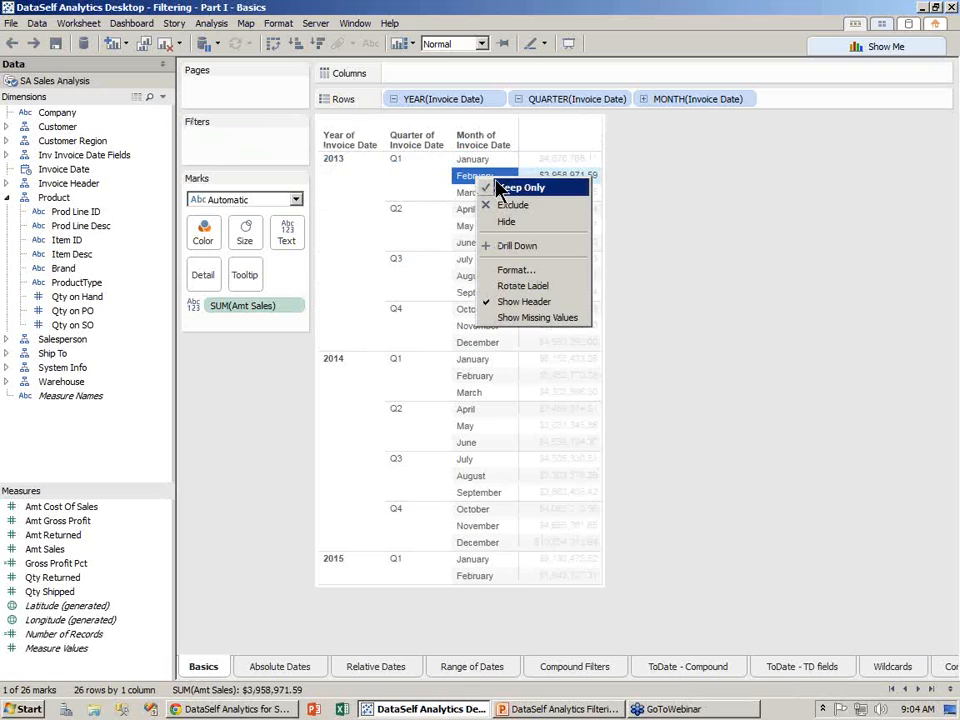
click(508, 190)
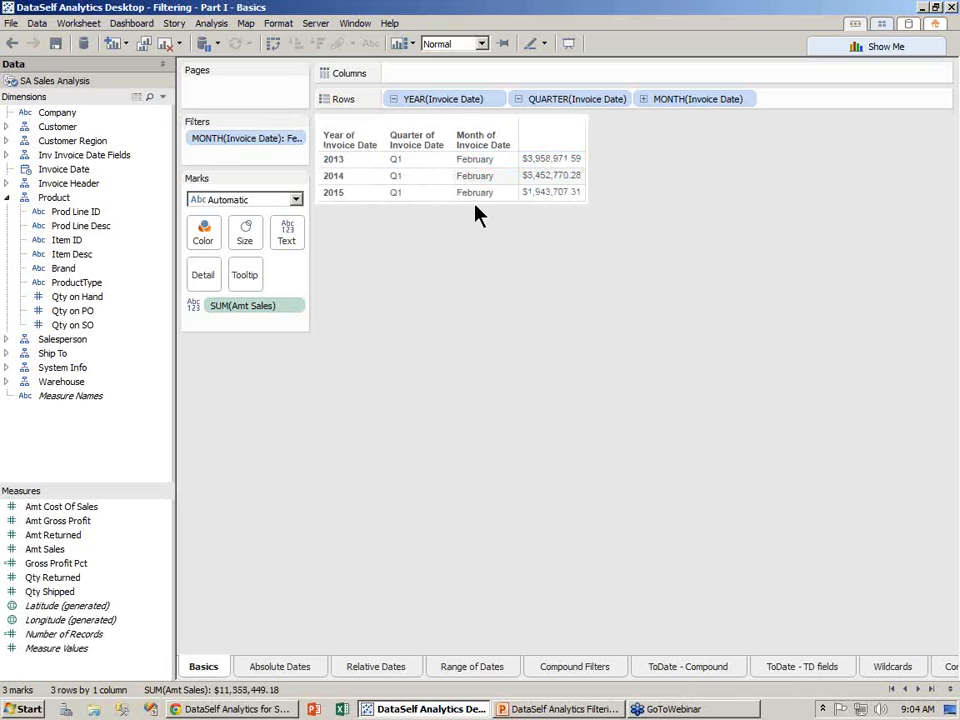
click(12, 44)
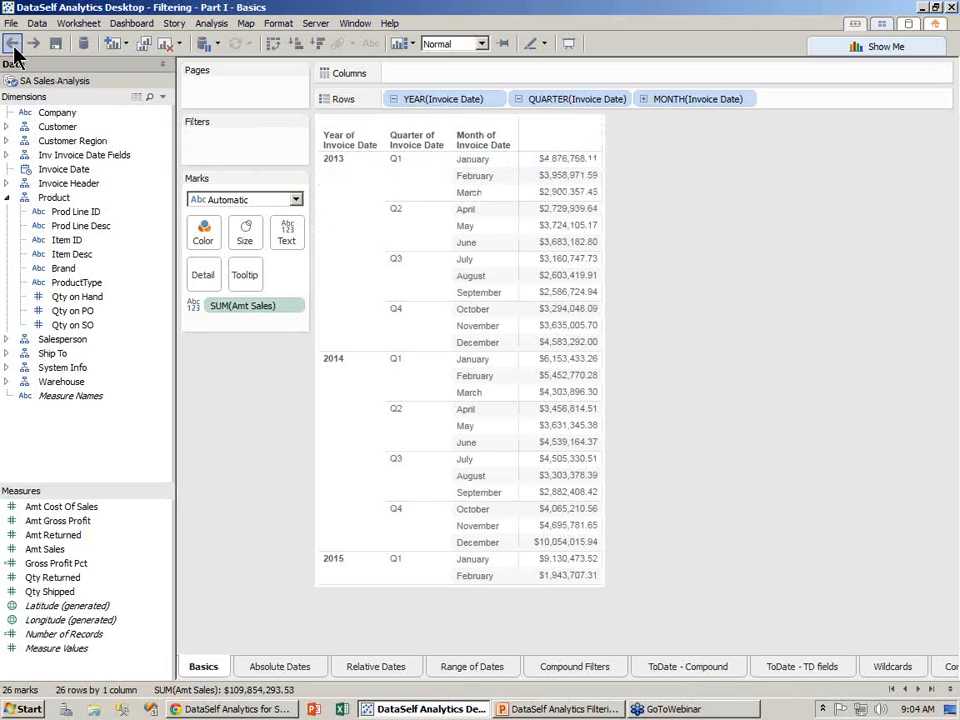
mouse_move(568, 222)
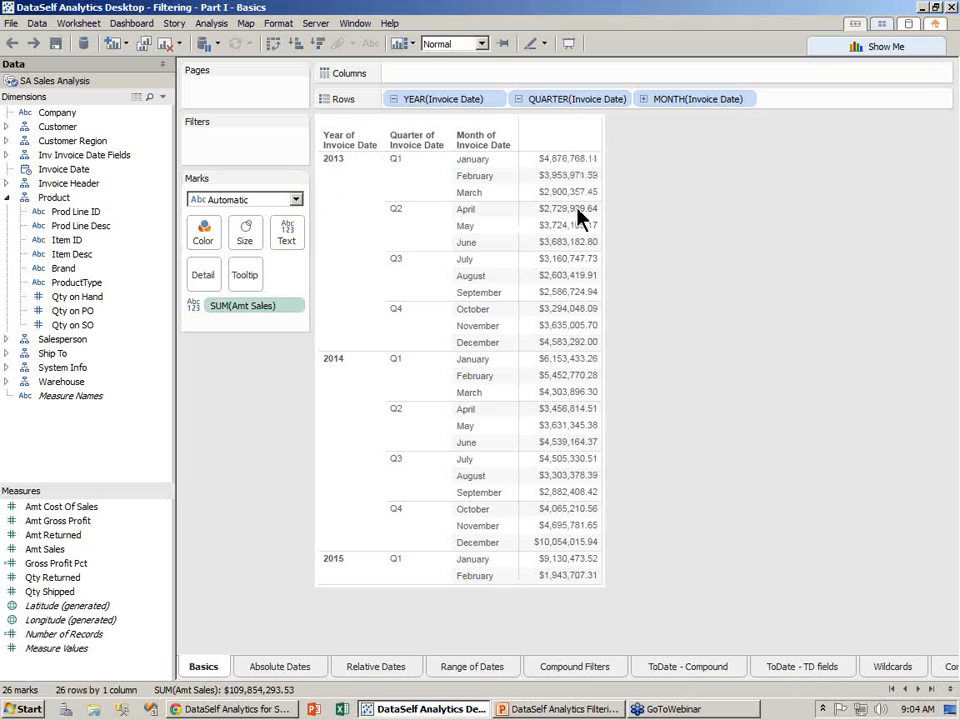
right_click(578, 210)
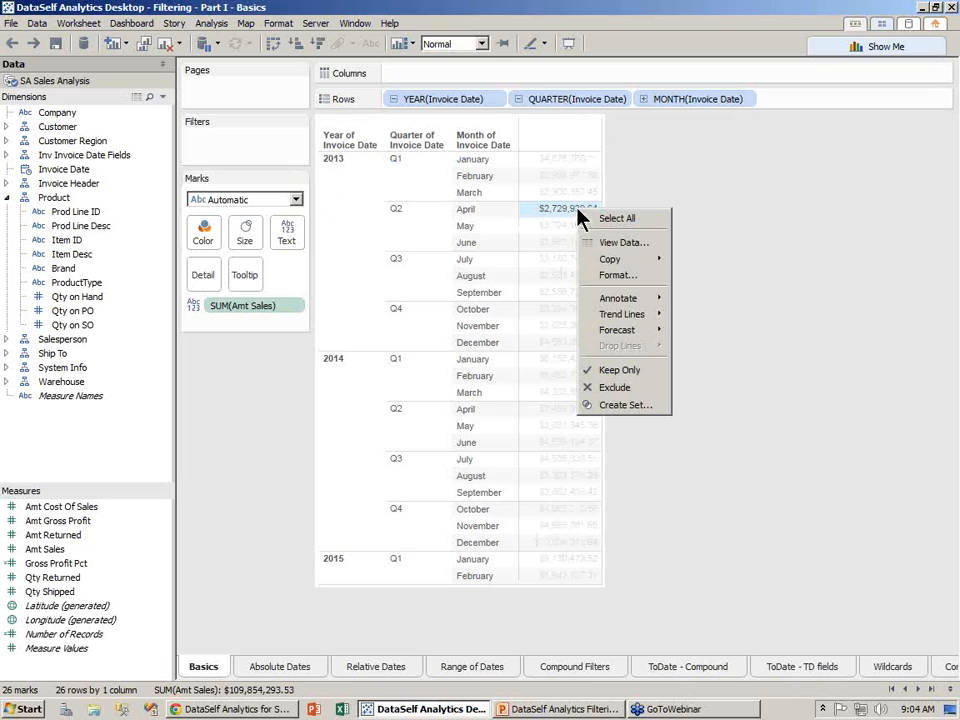
click(615, 374)
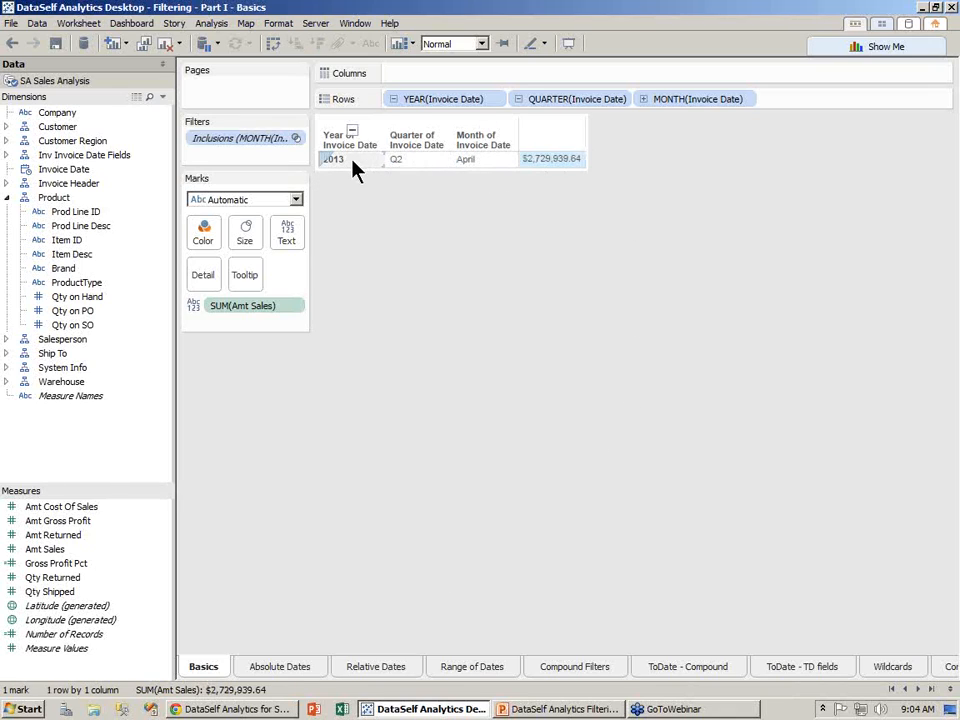
mouse_move(538, 175)
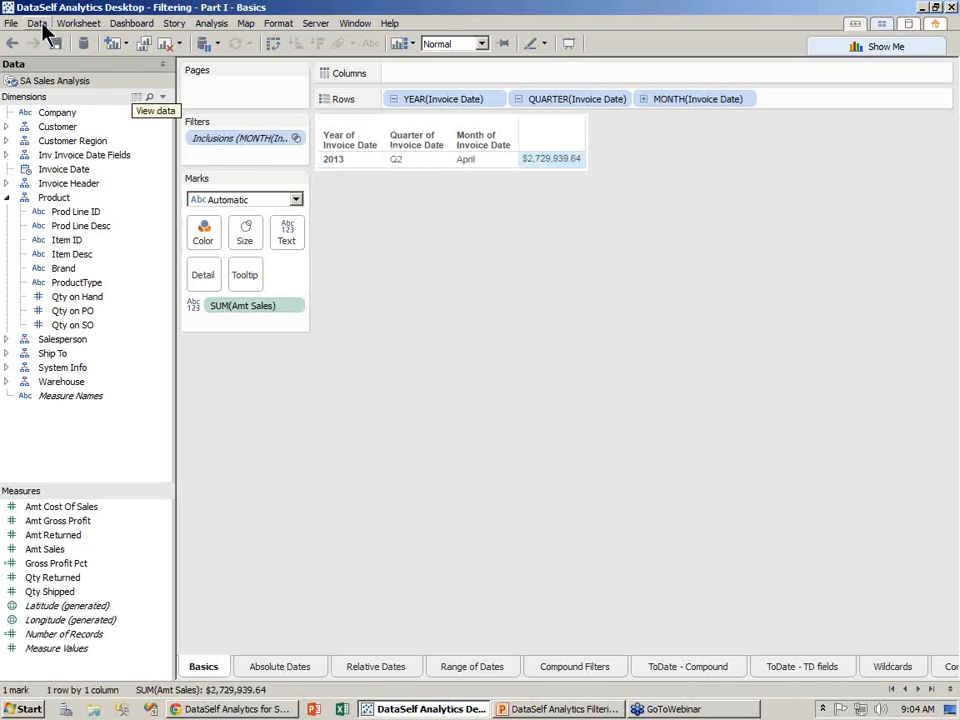
click(12, 43)
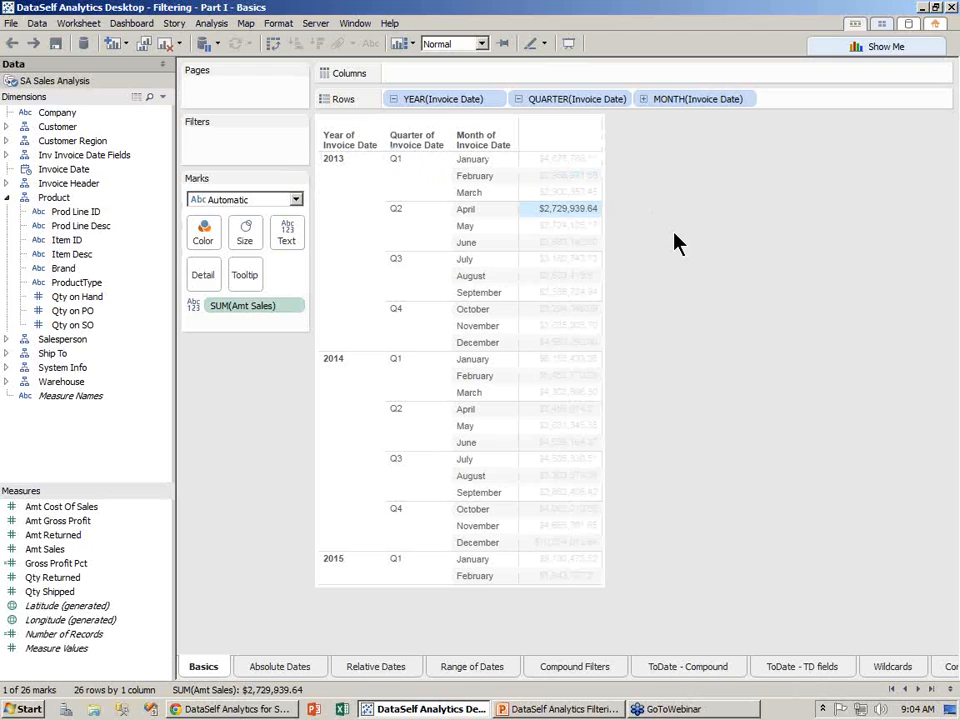
click(686, 256)
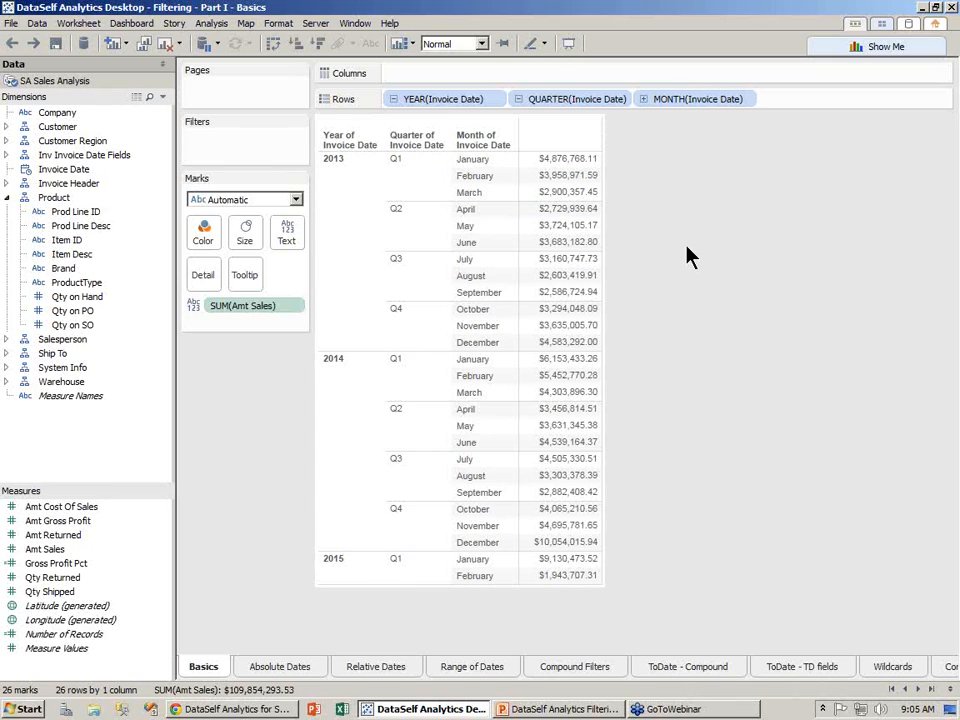
click(8, 197)
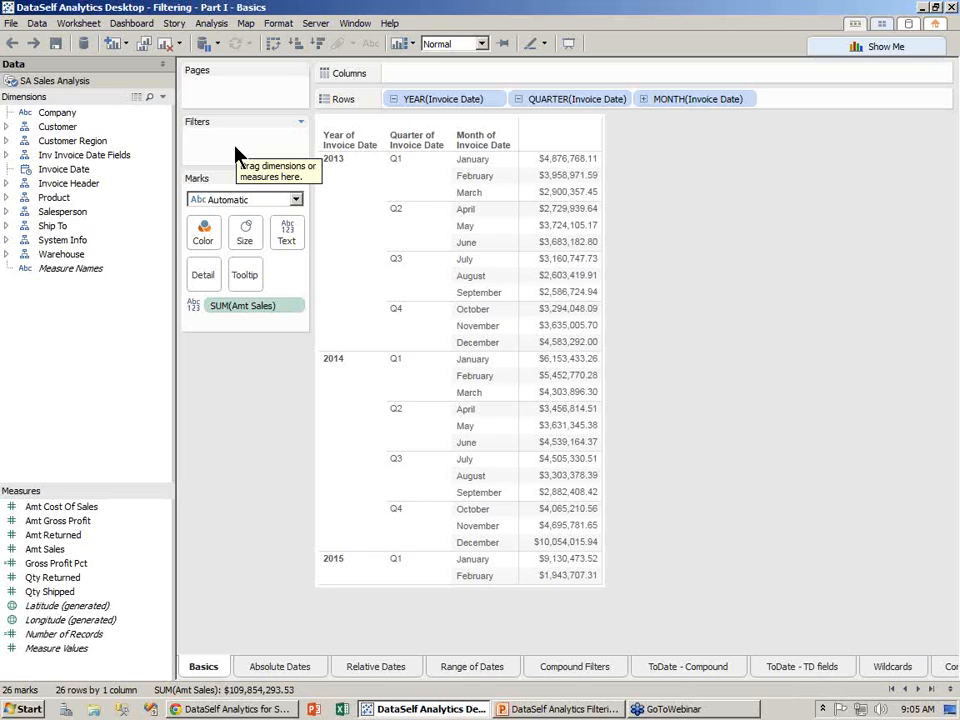
click(44, 552)
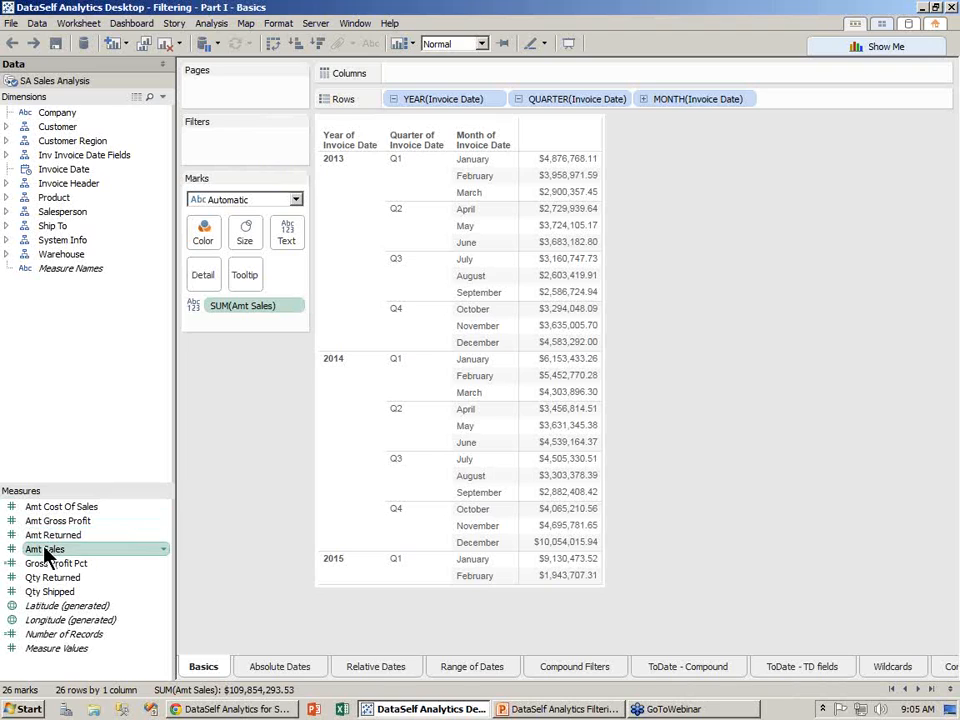
drag(66, 533, 229, 151)
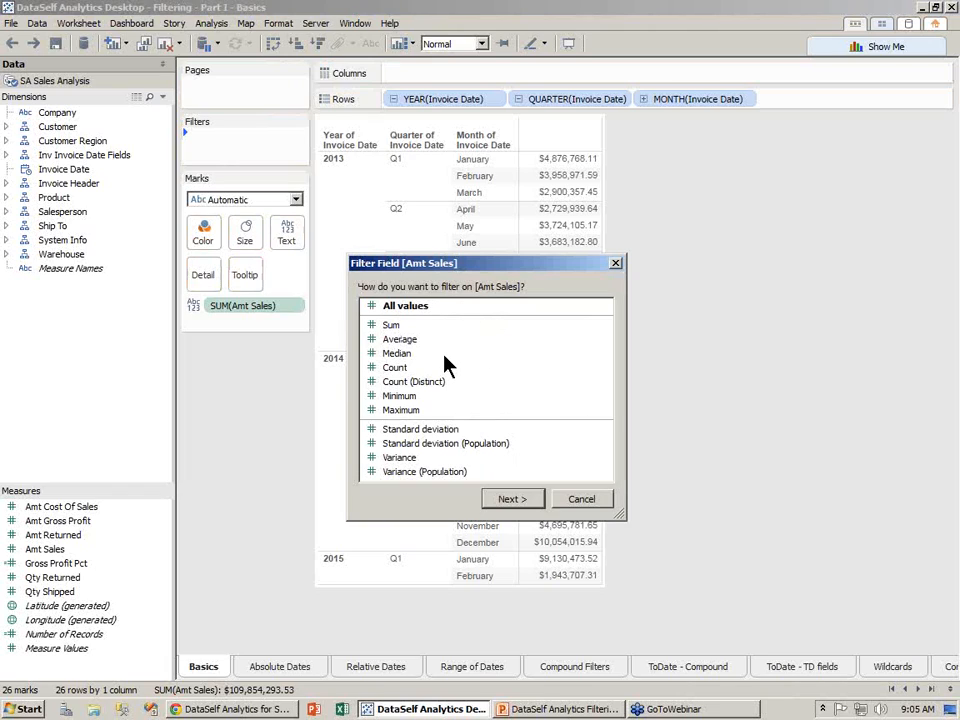
click(394, 327)
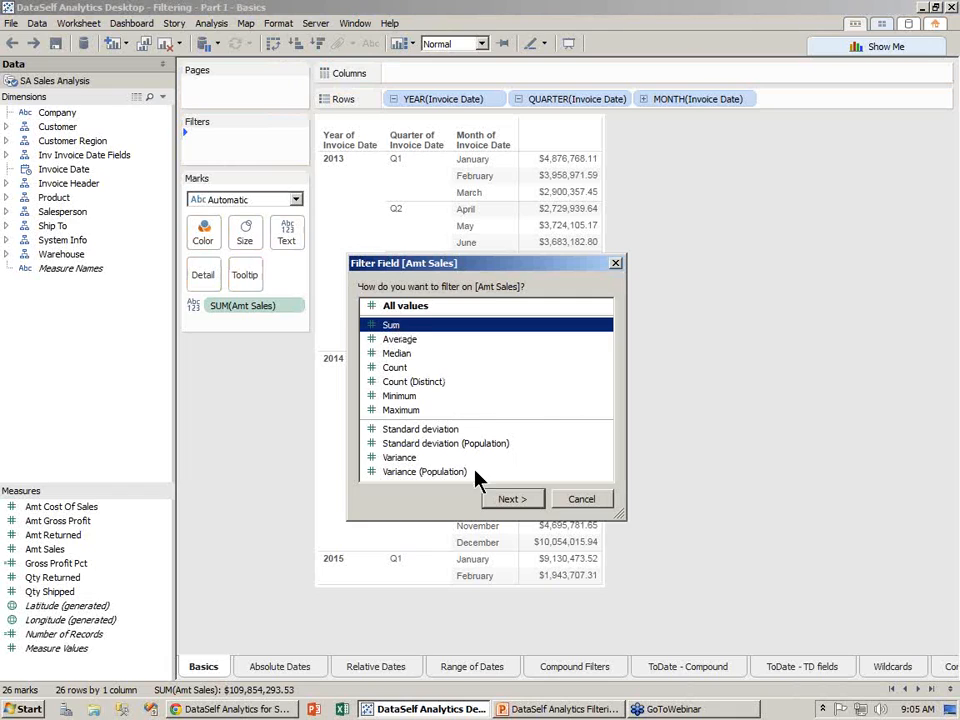
click(505, 500)
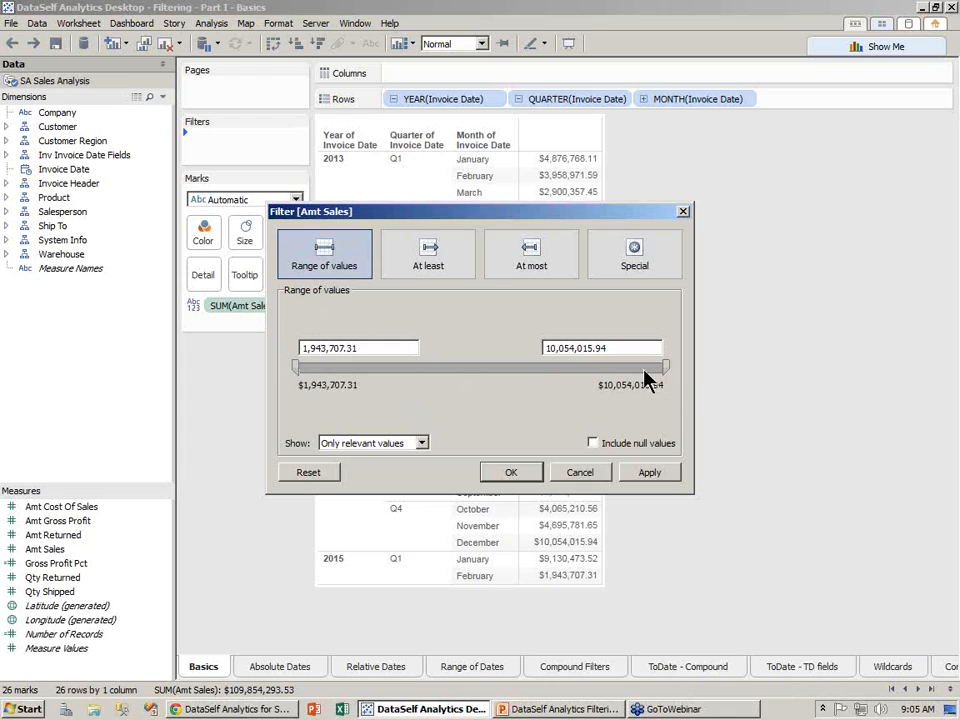
click(462, 280)
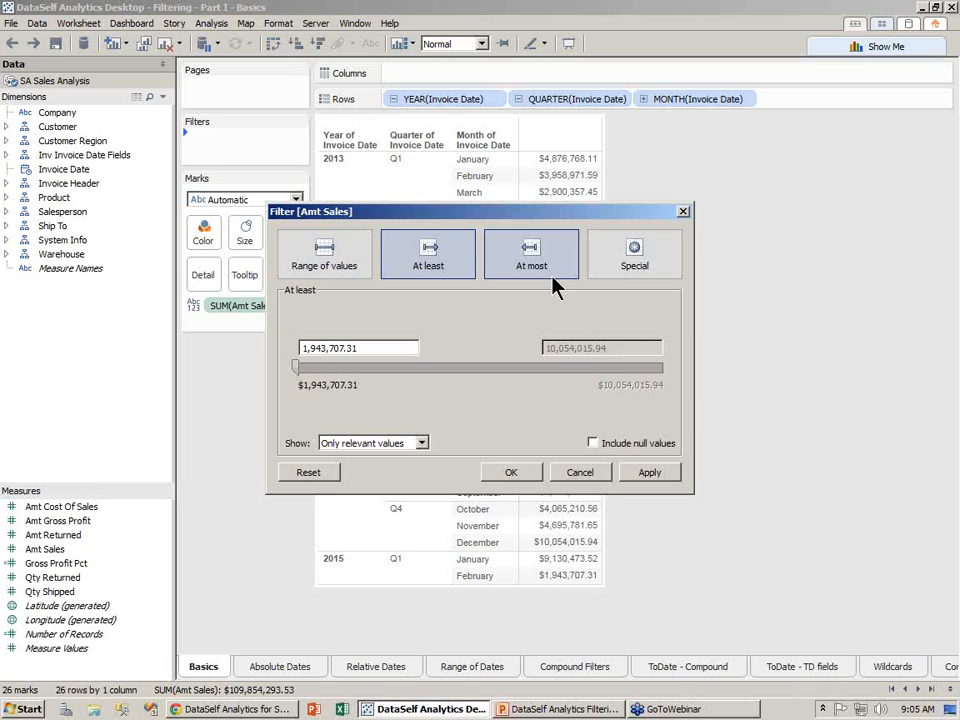
click(553, 238)
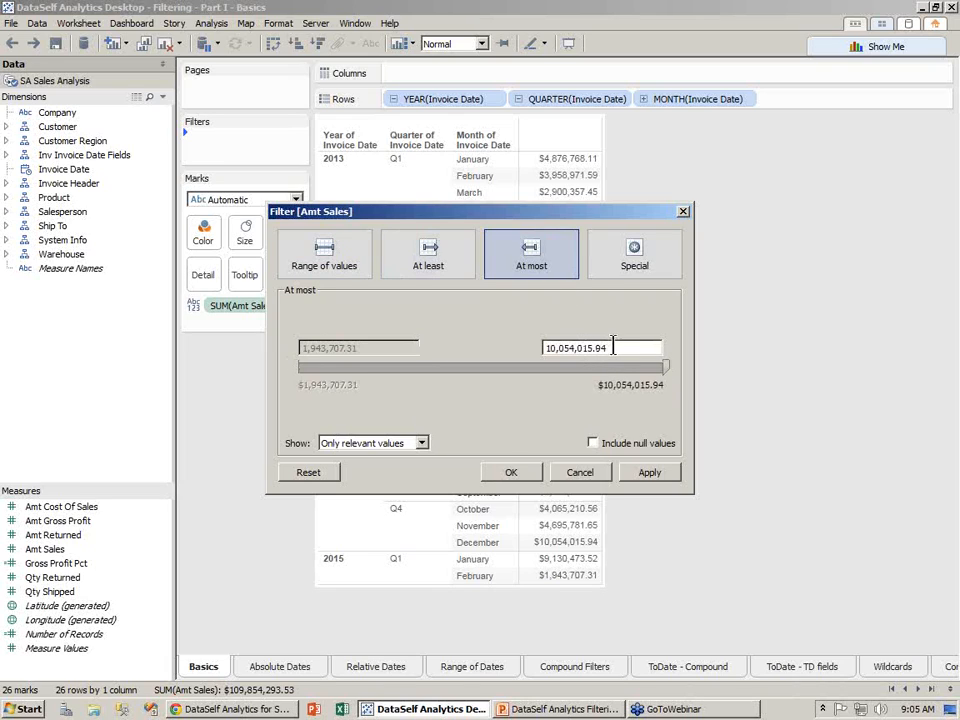
click(622, 272)
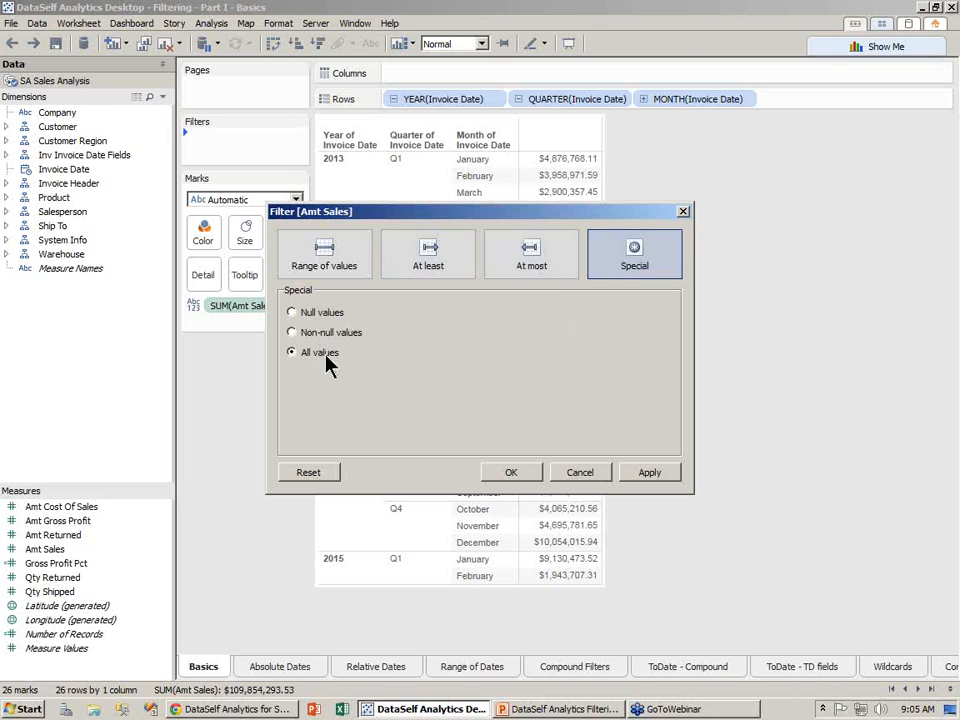
click(578, 474)
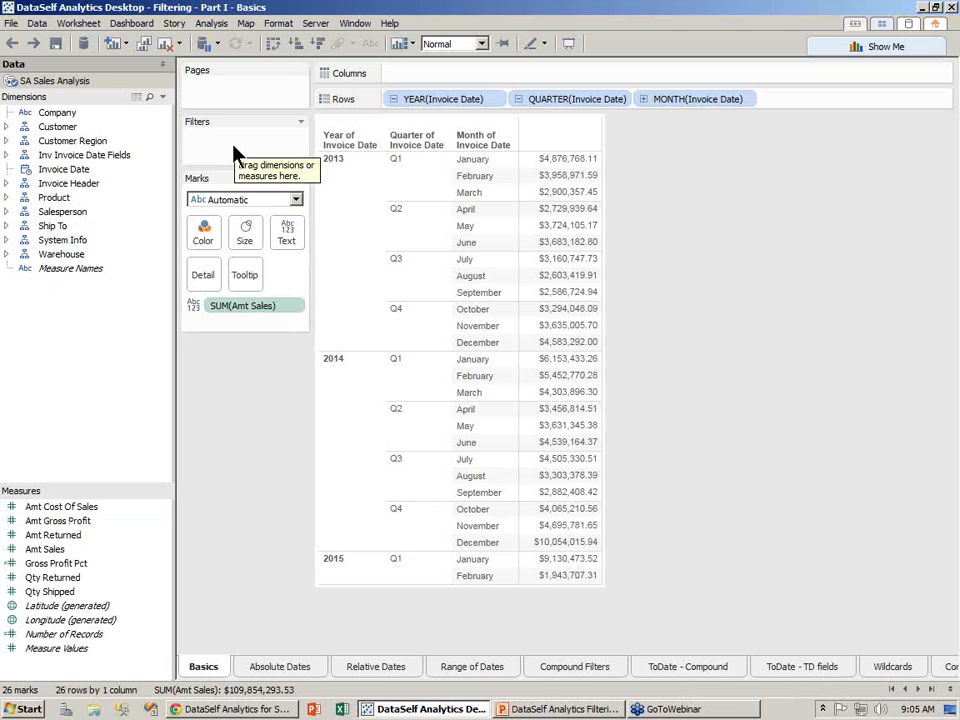
- On the Absolute Dates sheet, filter Invoice Date by Years, keeping 2013, 2014 and 2015
click(267, 672)
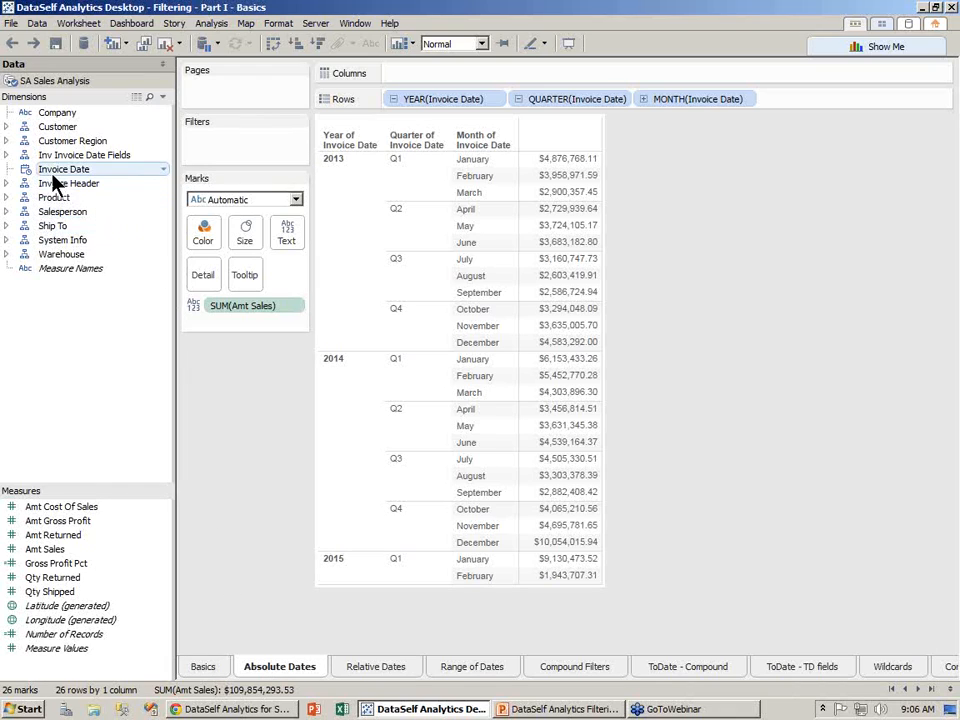
drag(54, 174, 213, 157)
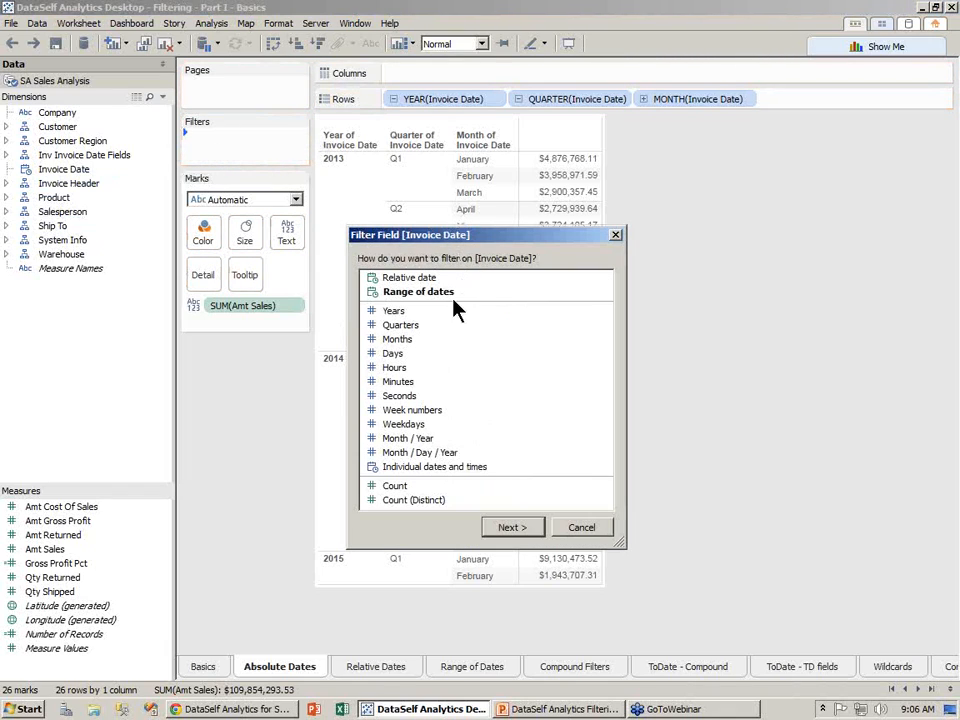
click(393, 312)
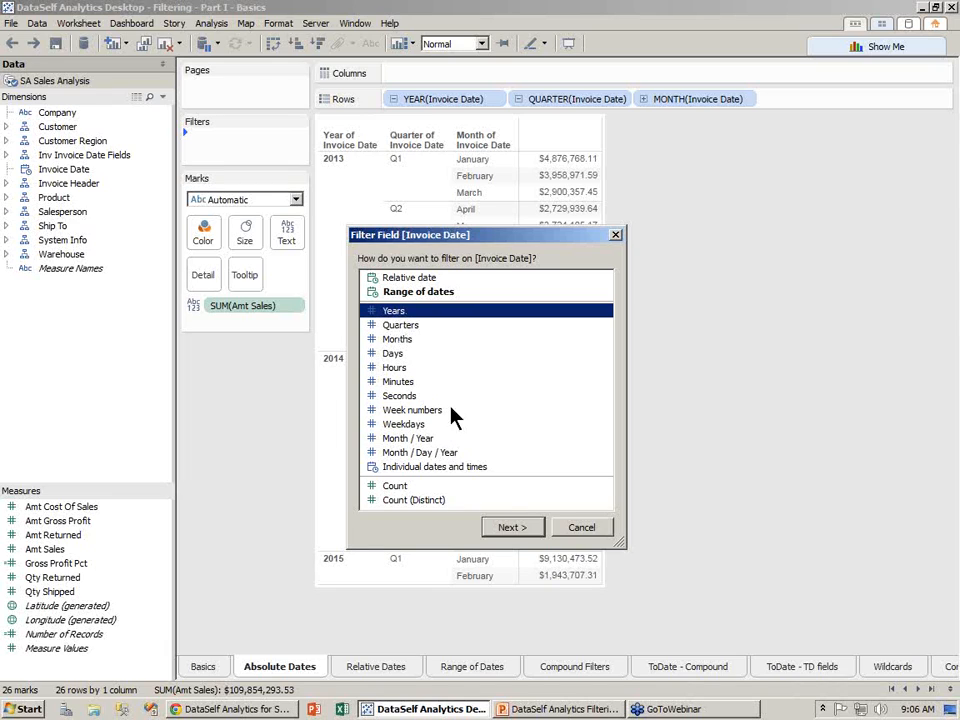
click(525, 533)
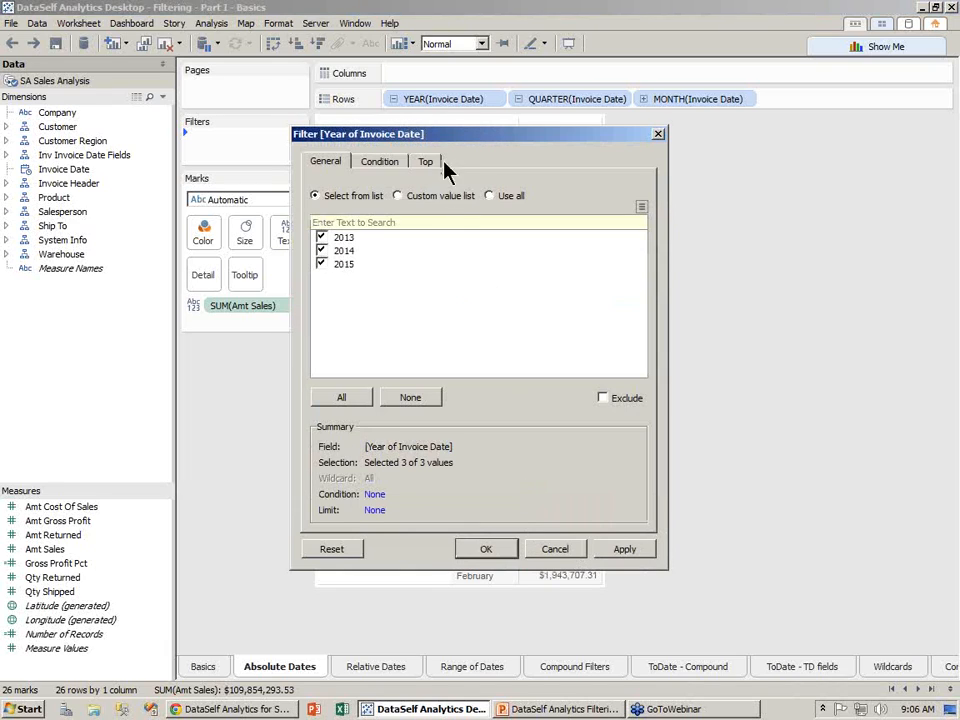
drag(445, 142, 704, 192)
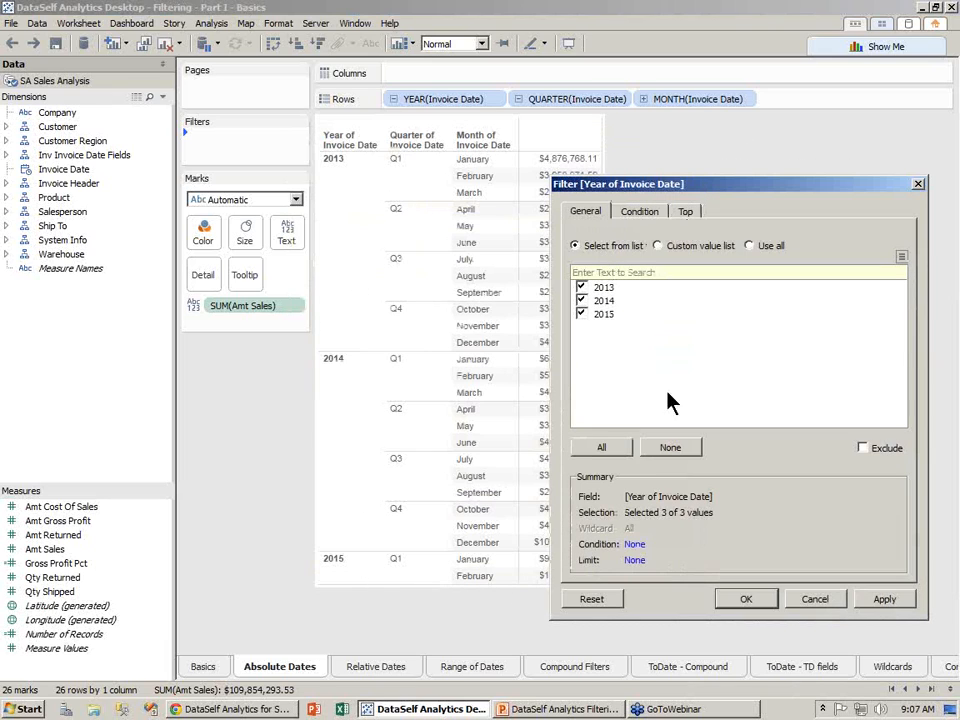
click(769, 604)
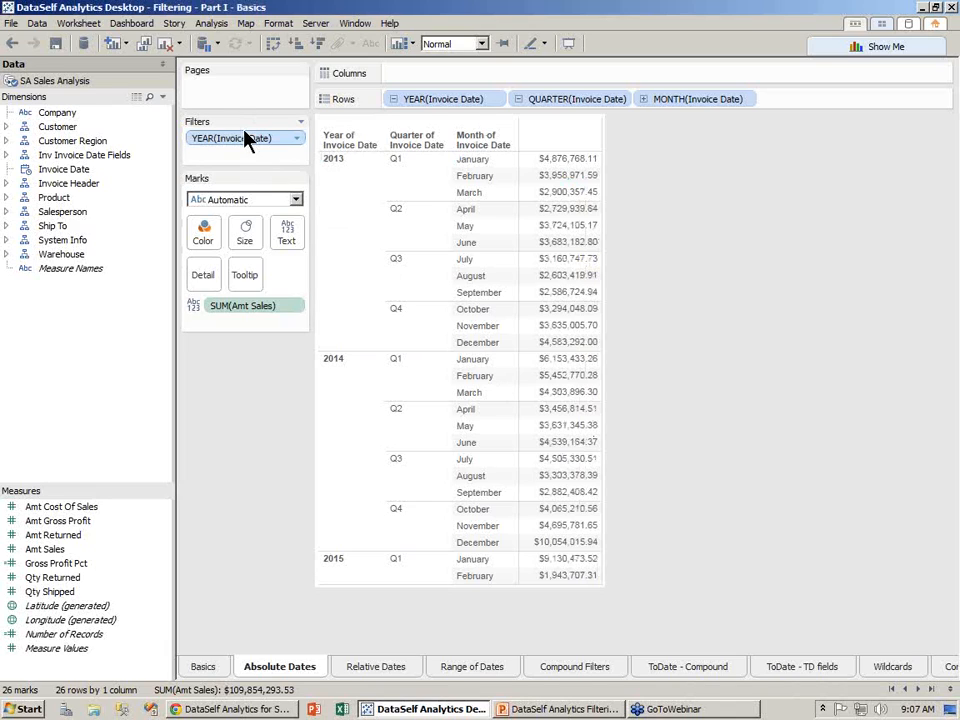
- Show the year quick filter and toggle 2013, 2014 and 2015 on and off, ending with all years
click(300, 140)
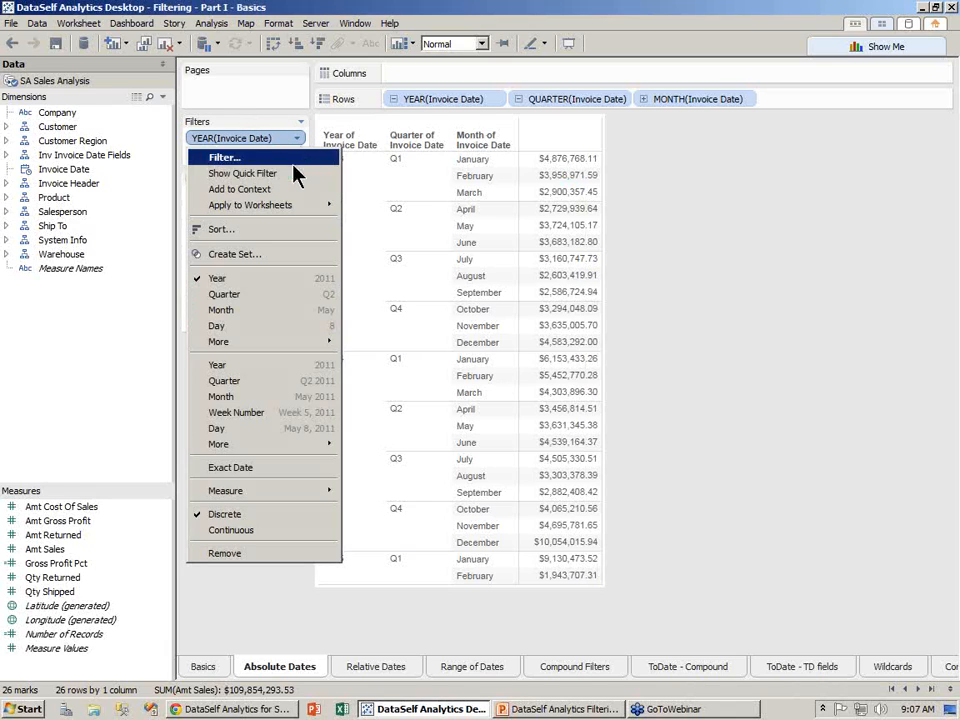
click(290, 175)
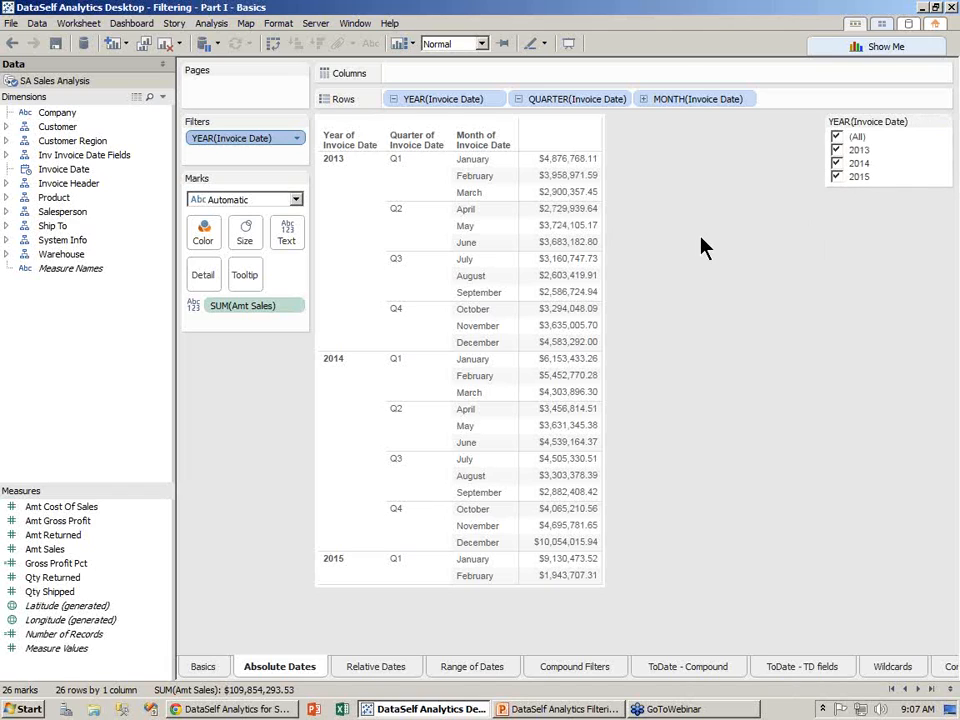
click(837, 150)
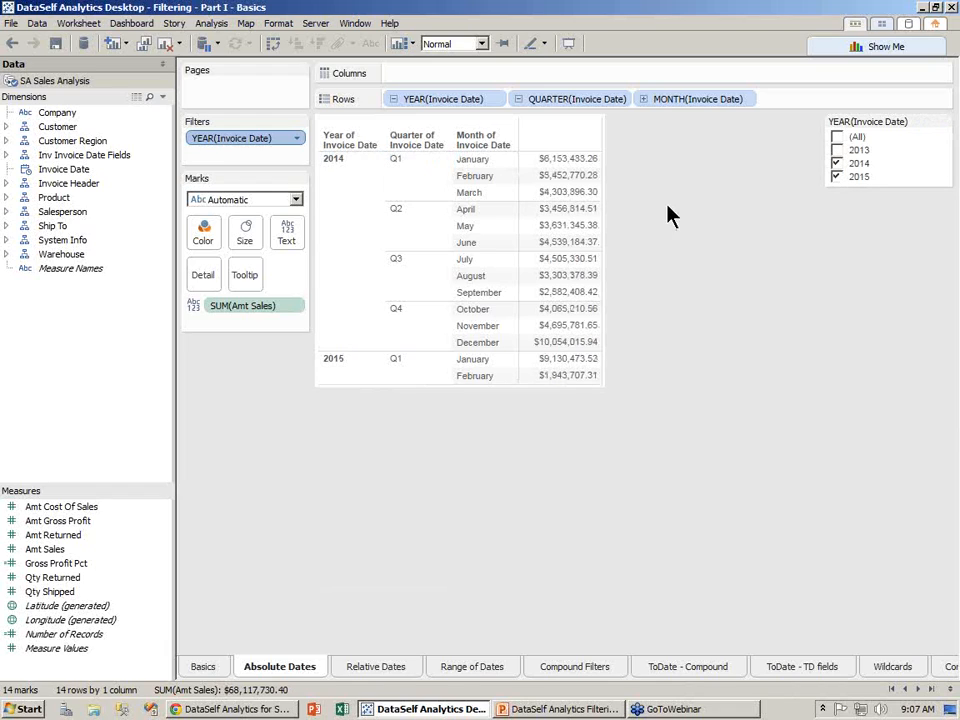
click(837, 163)
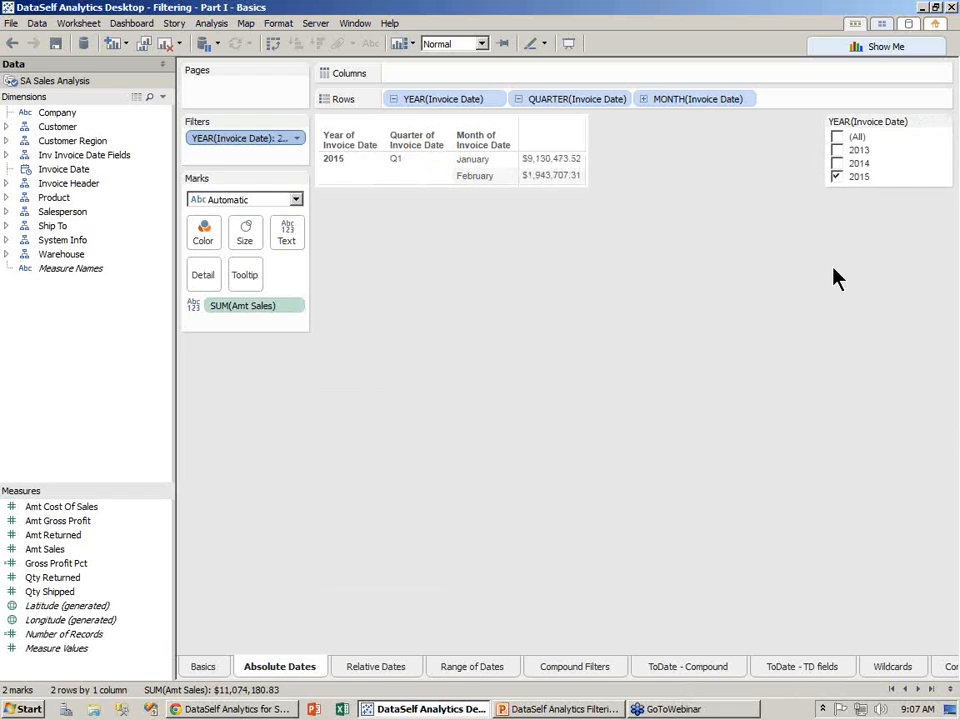
click(837, 150)
click(837, 176)
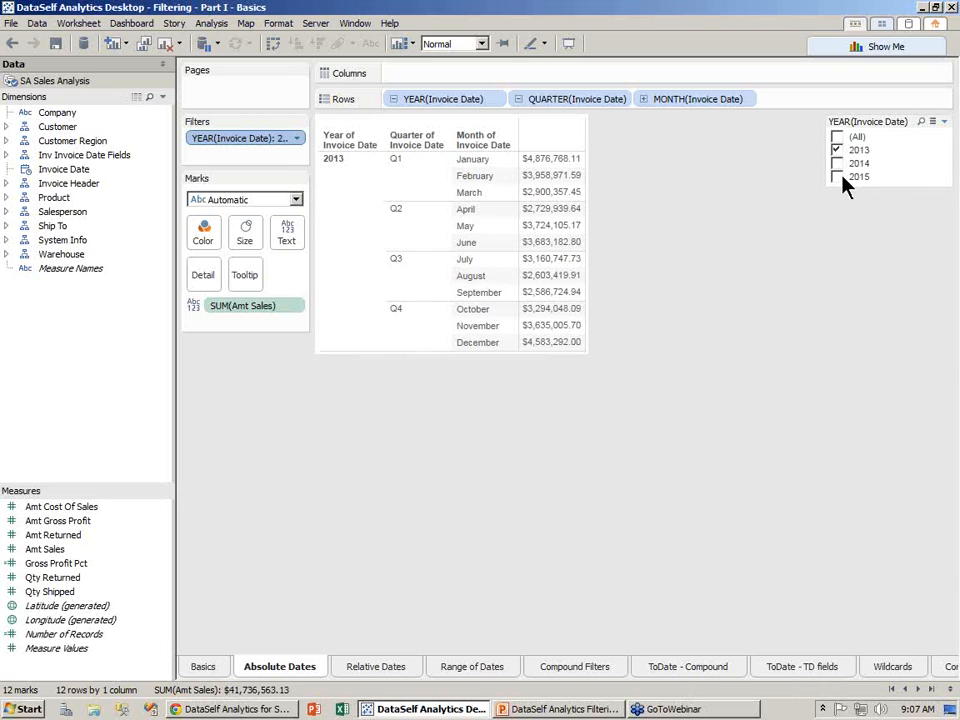
click(836, 178)
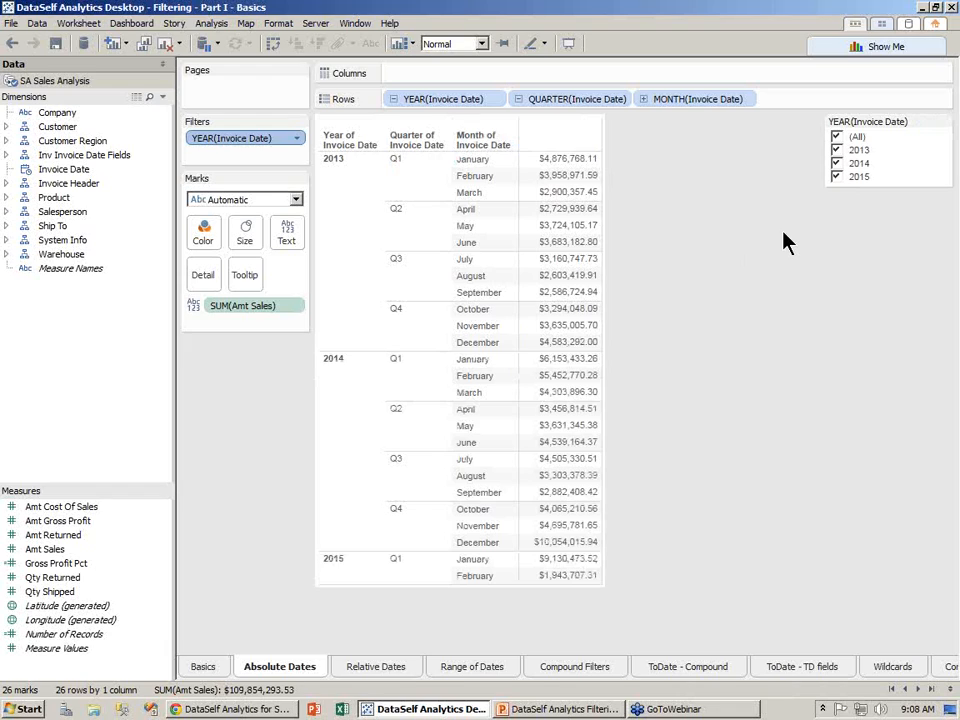
- Narrow the years to 2015 only, then drag the YEAR filter off the Filters shelf
click(836, 164)
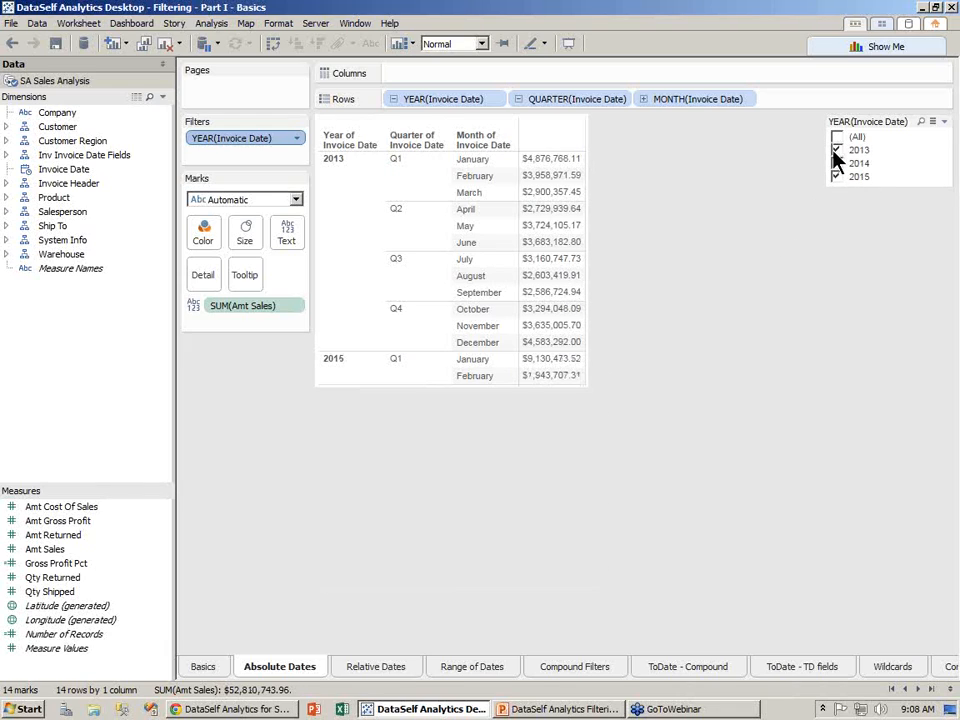
click(836, 150)
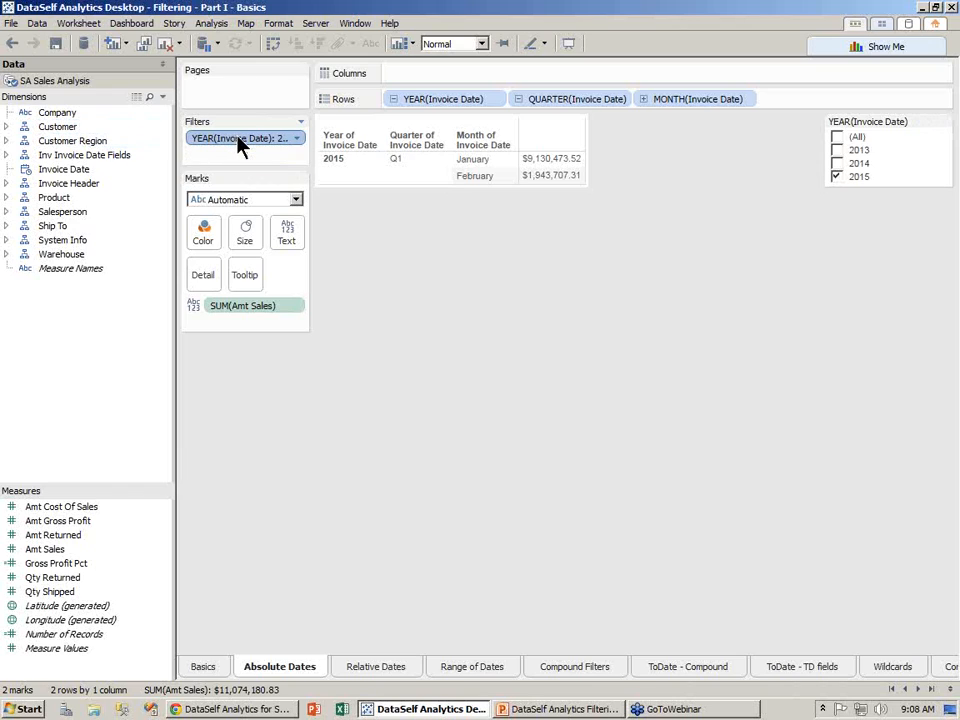
drag(240, 146, 203, 156)
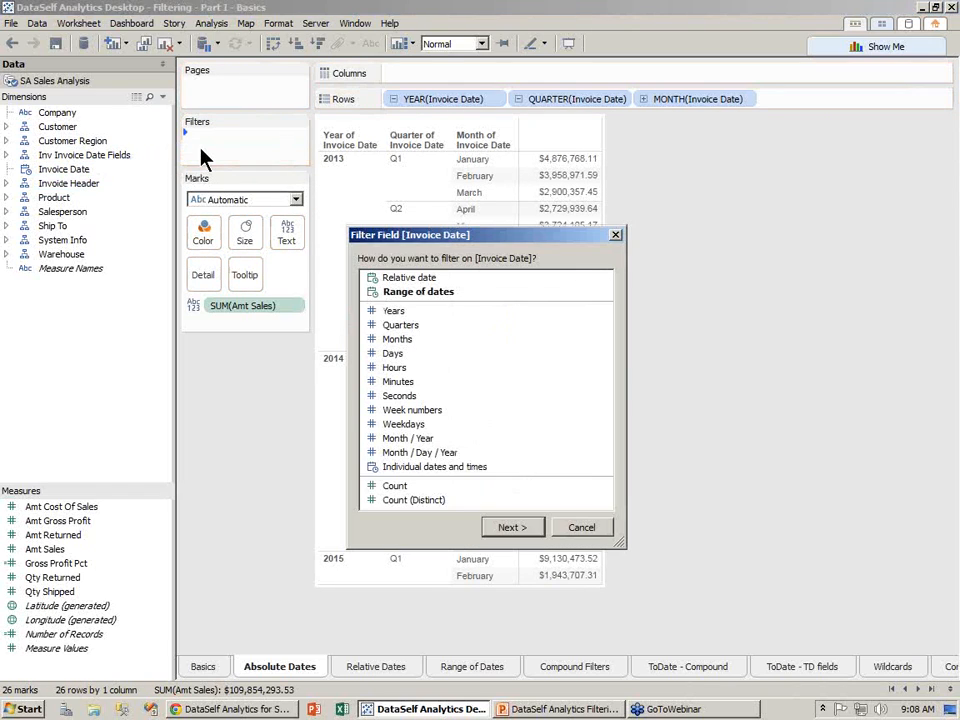
- Filter Invoice Date by Quarters keeping Q1–Q4, and show its quarter checklist beside the table
click(399, 327)
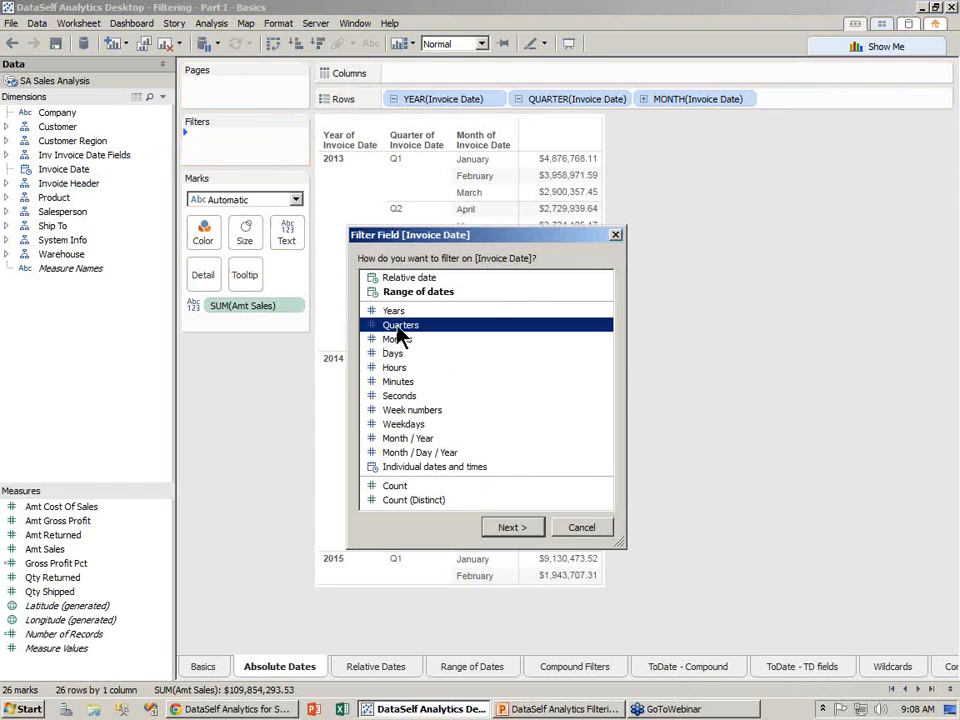
click(510, 530)
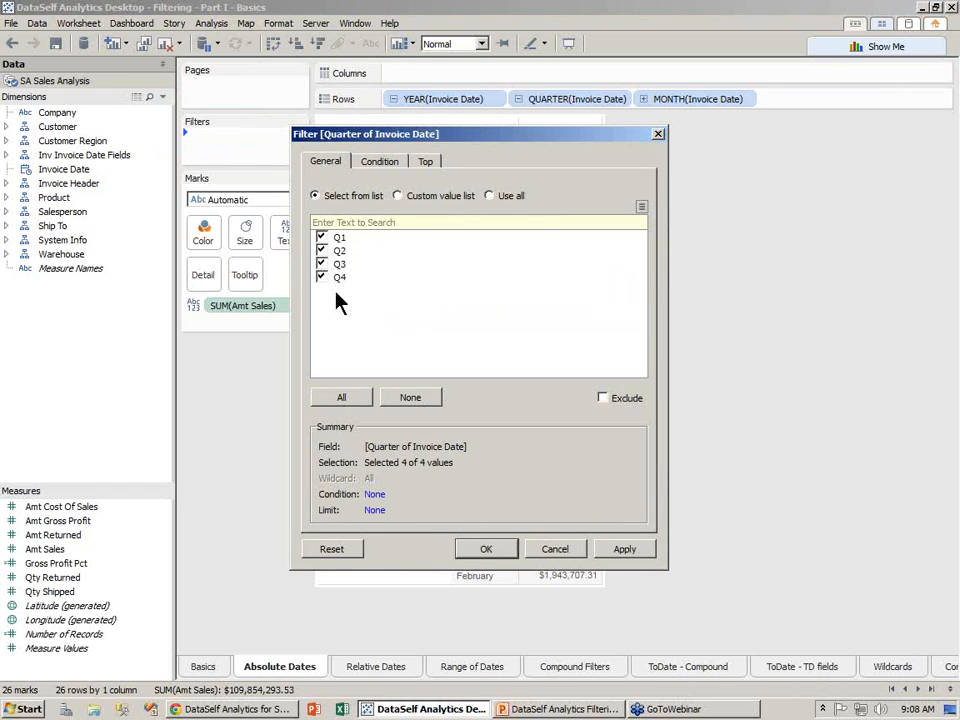
click(488, 550)
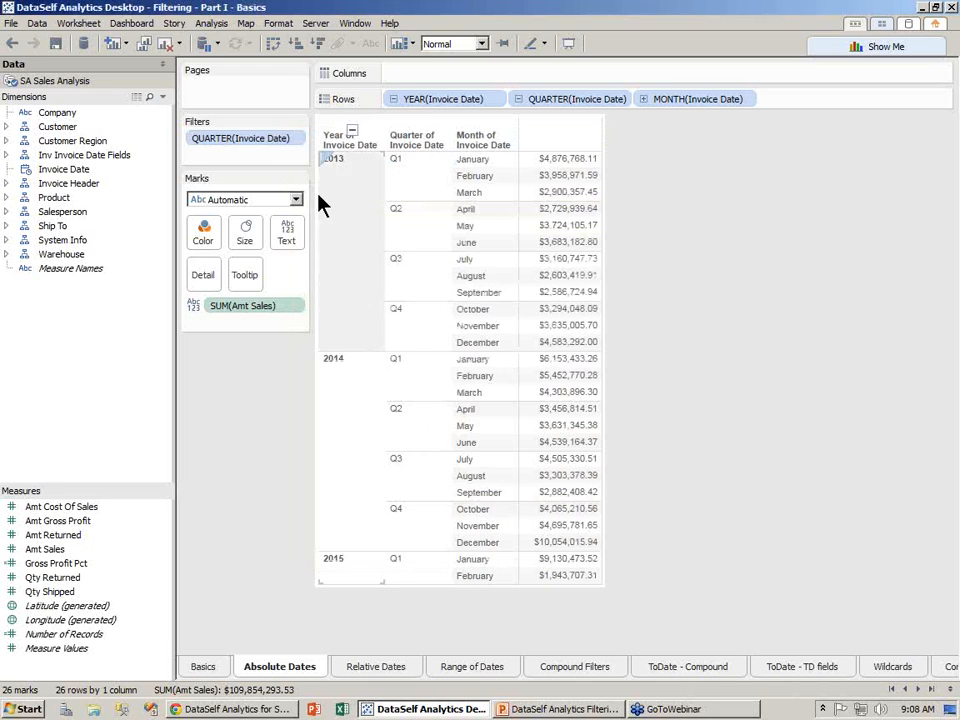
click(297, 140)
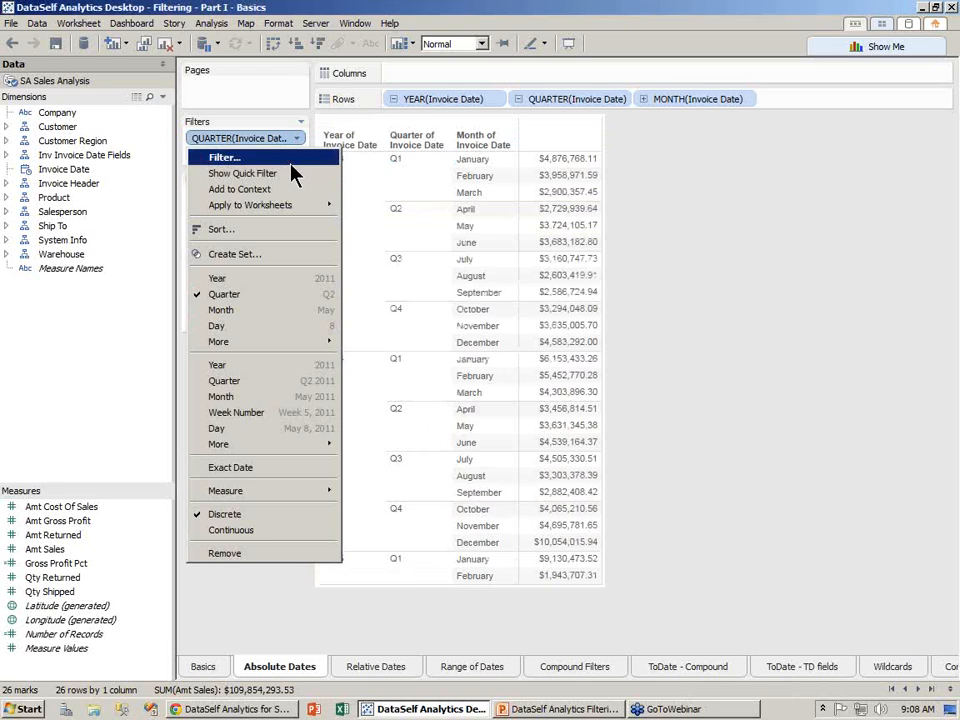
click(292, 175)
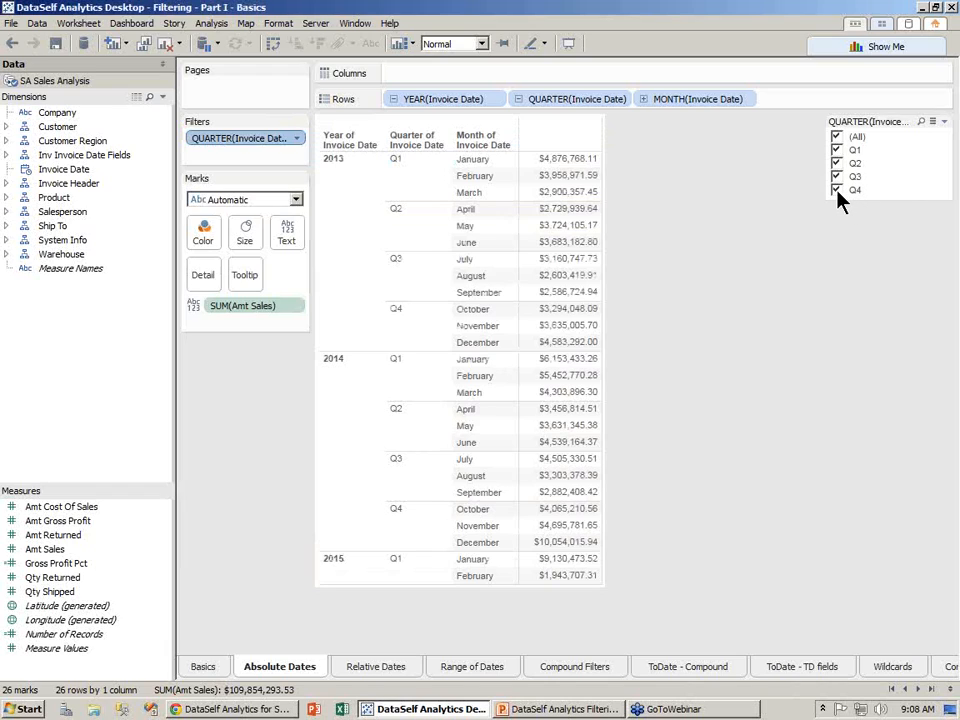
- Uncheck Q4, Q3 and Q2 to leave only Q1, then drag the QUARTER filter off the shelf
click(837, 191)
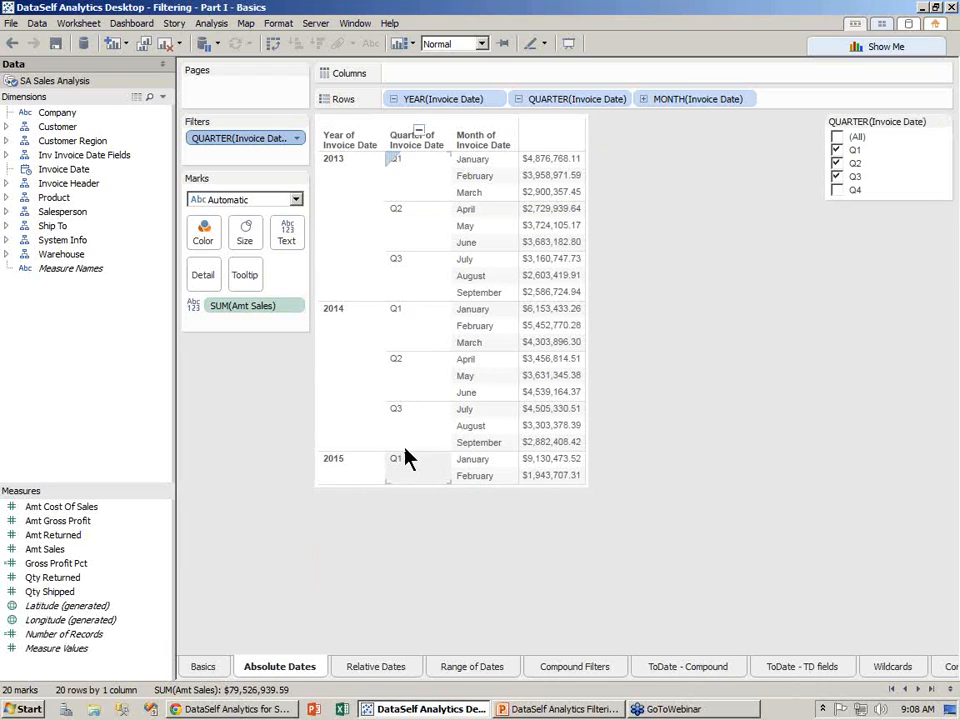
click(837, 177)
click(837, 163)
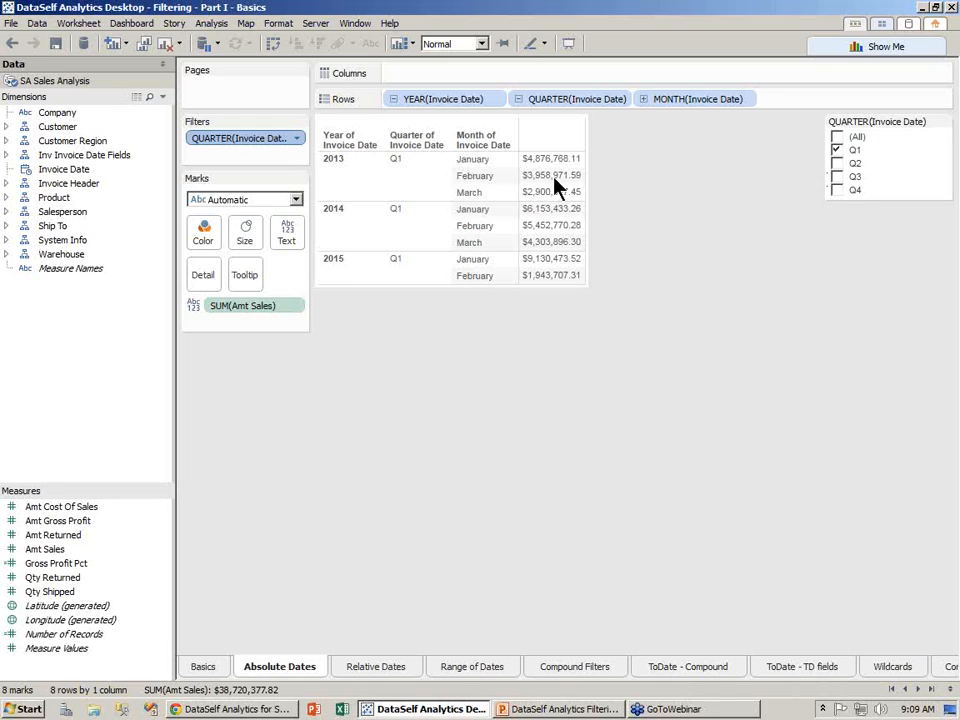
drag(222, 145, 127, 172)
- Cancel a new Invoice Date filter and go to the Relative Dates sheet
drag(60, 170, 222, 150)
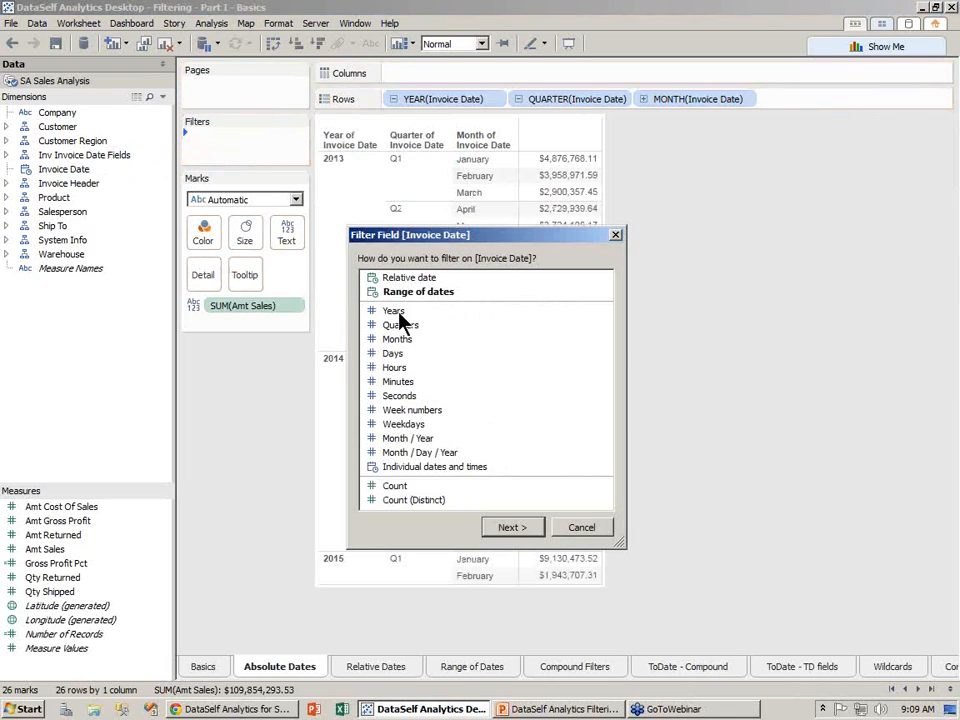
click(567, 526)
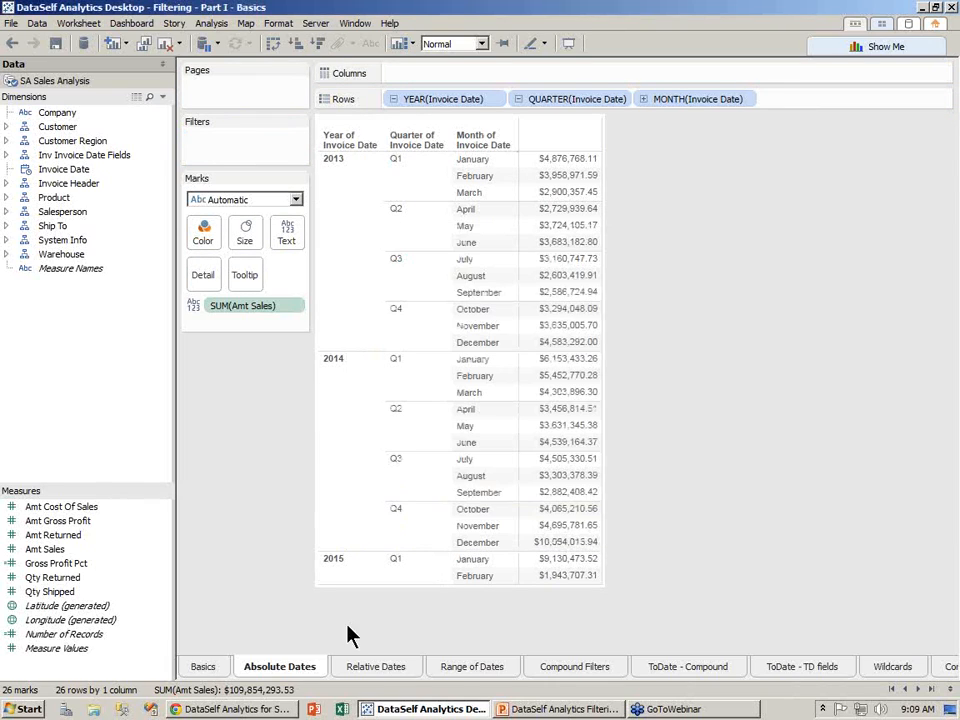
click(366, 667)
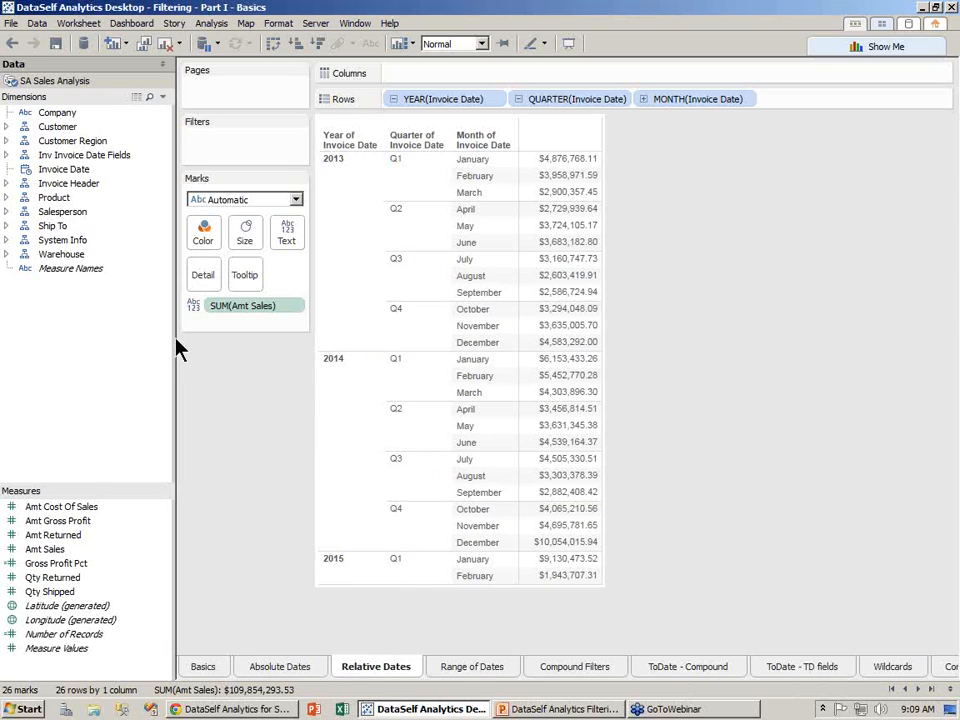
- Add a relative-date This year filter on Invoice Date, leaving only January and February 2015
click(43, 172)
drag(47, 172, 222, 160)
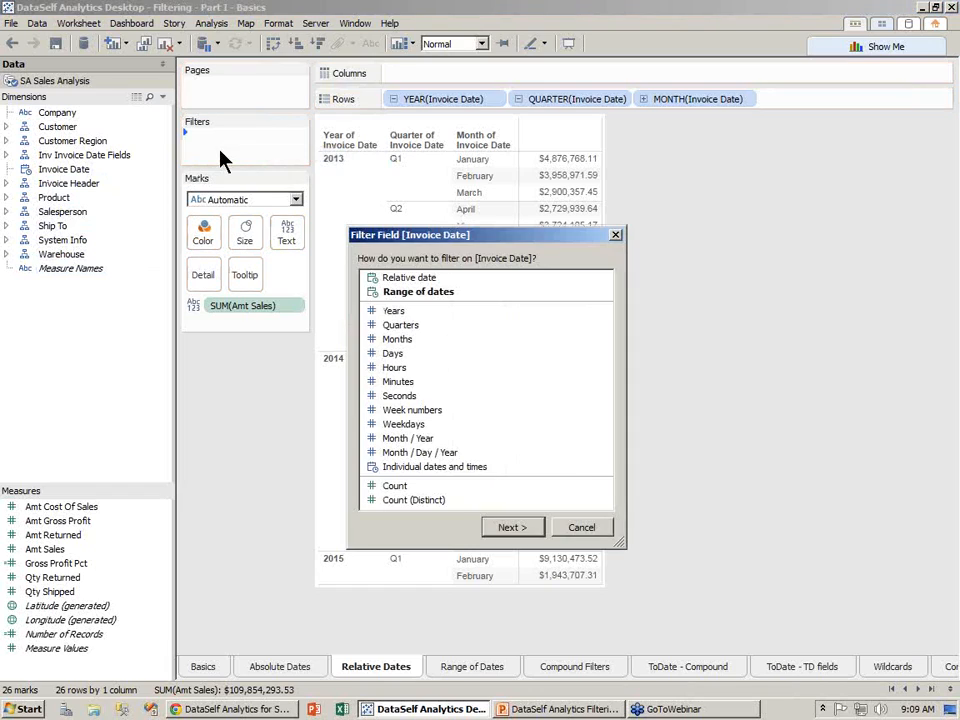
click(405, 280)
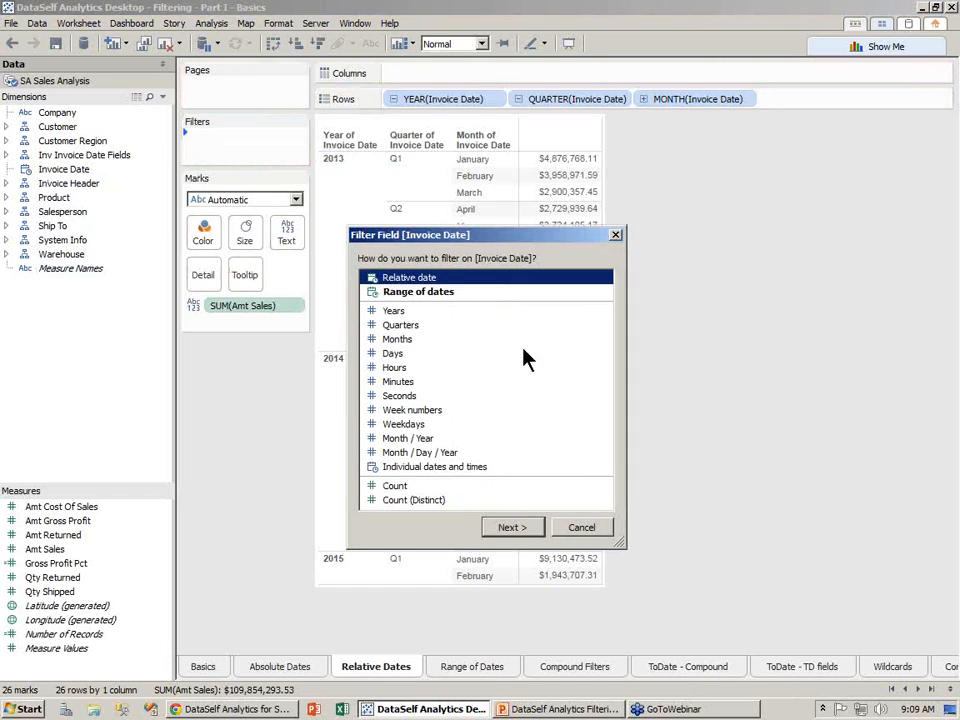
drag(527, 243, 809, 268)
click(800, 556)
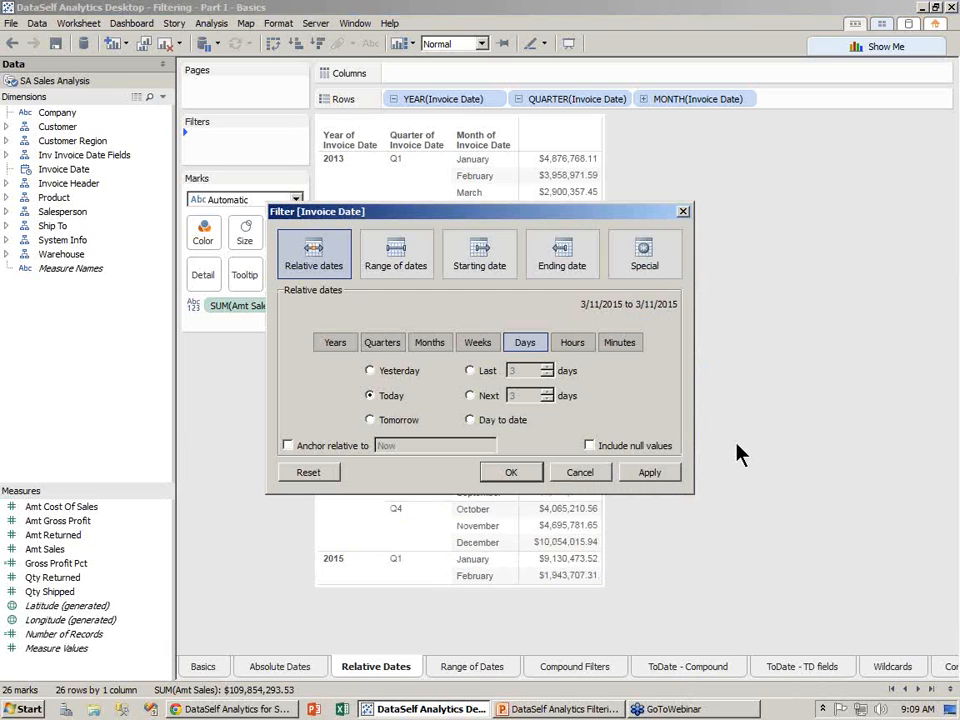
drag(589, 222, 833, 372)
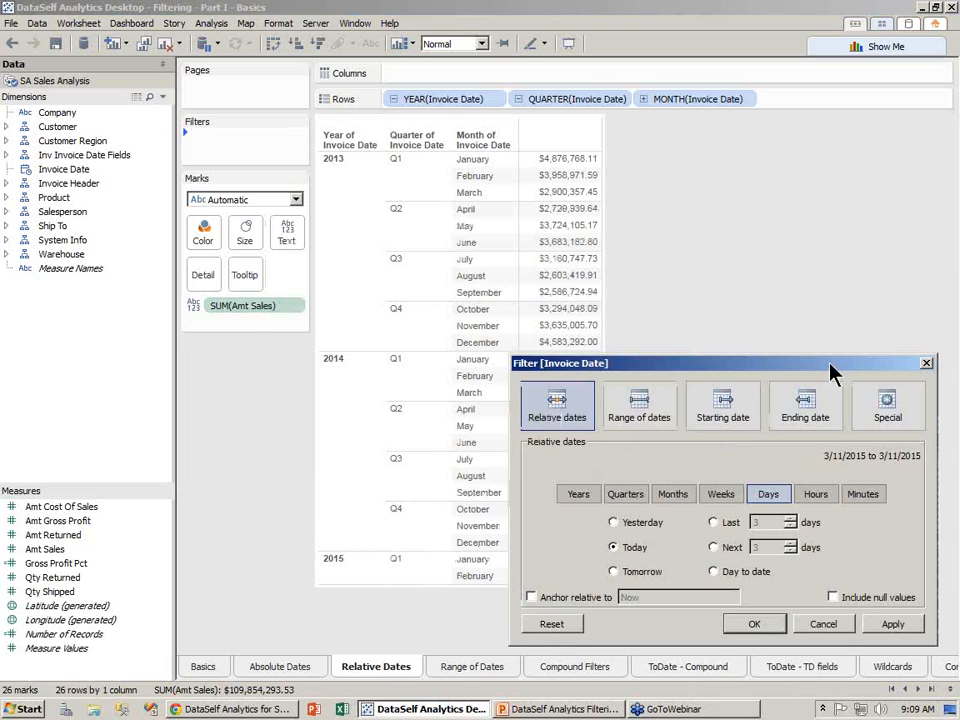
click(577, 495)
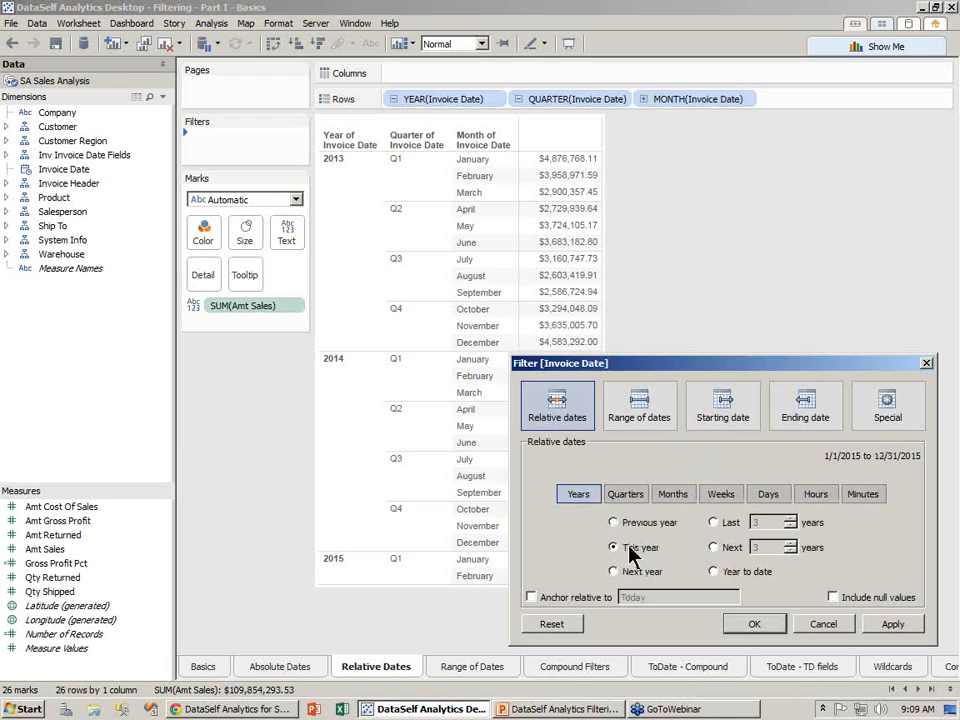
click(893, 624)
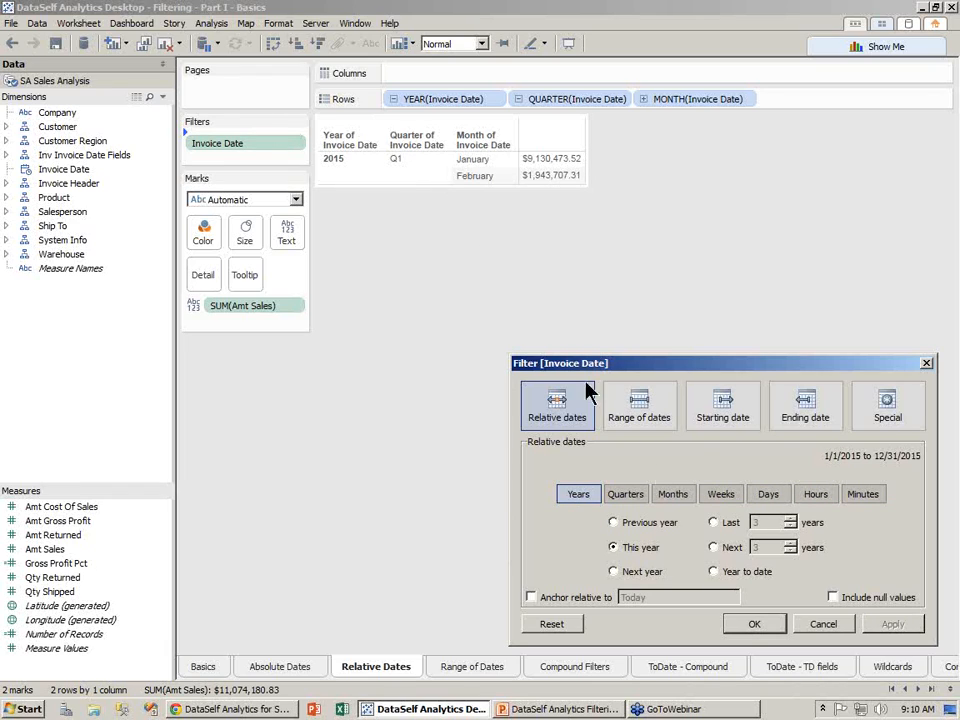
click(753, 624)
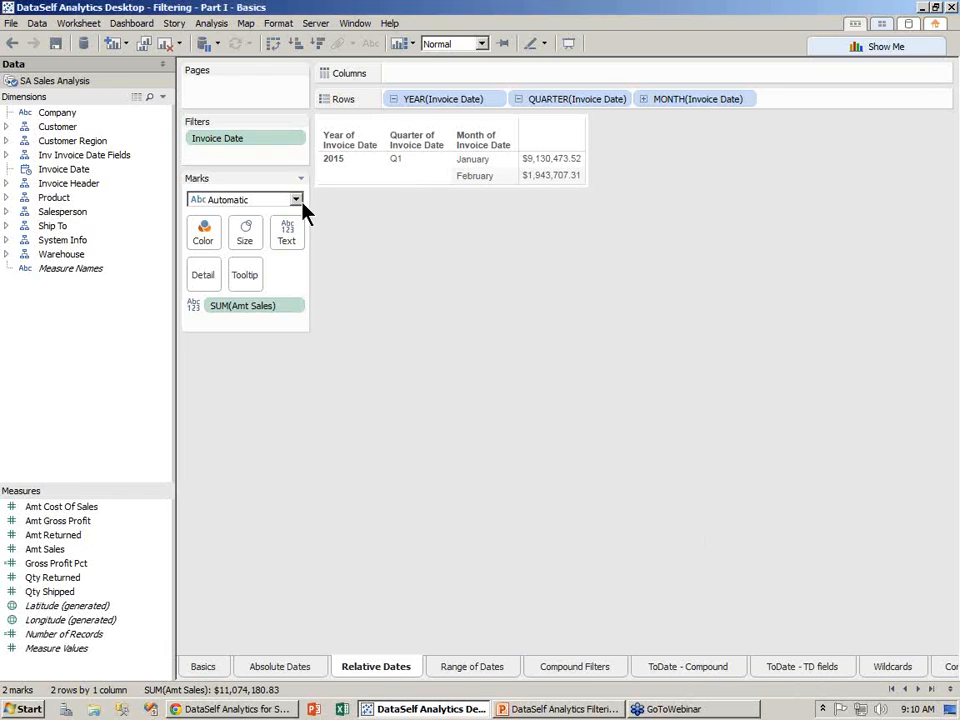
- Show the relative-date quick filter and set it to Previous year, listing 2014's twelve months
click(297, 140)
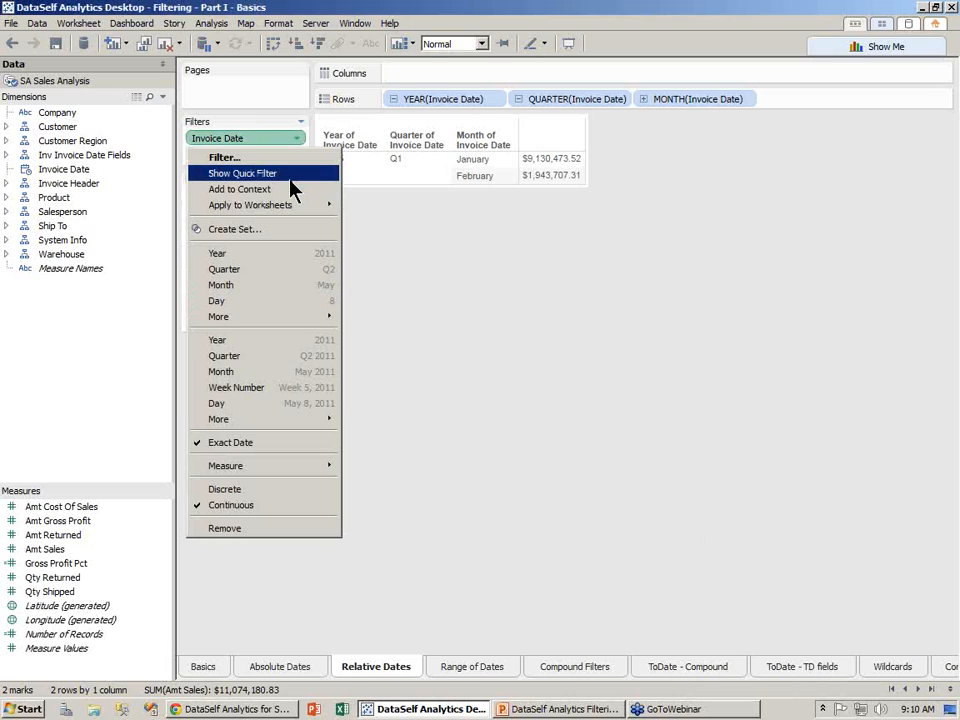
click(291, 182)
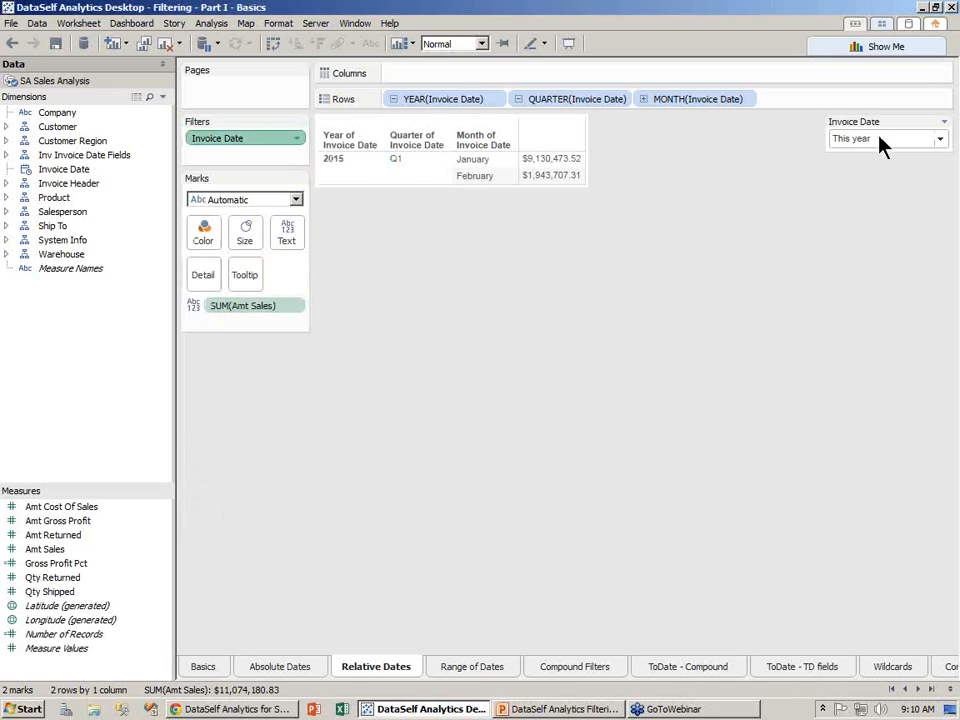
click(878, 145)
click(717, 200)
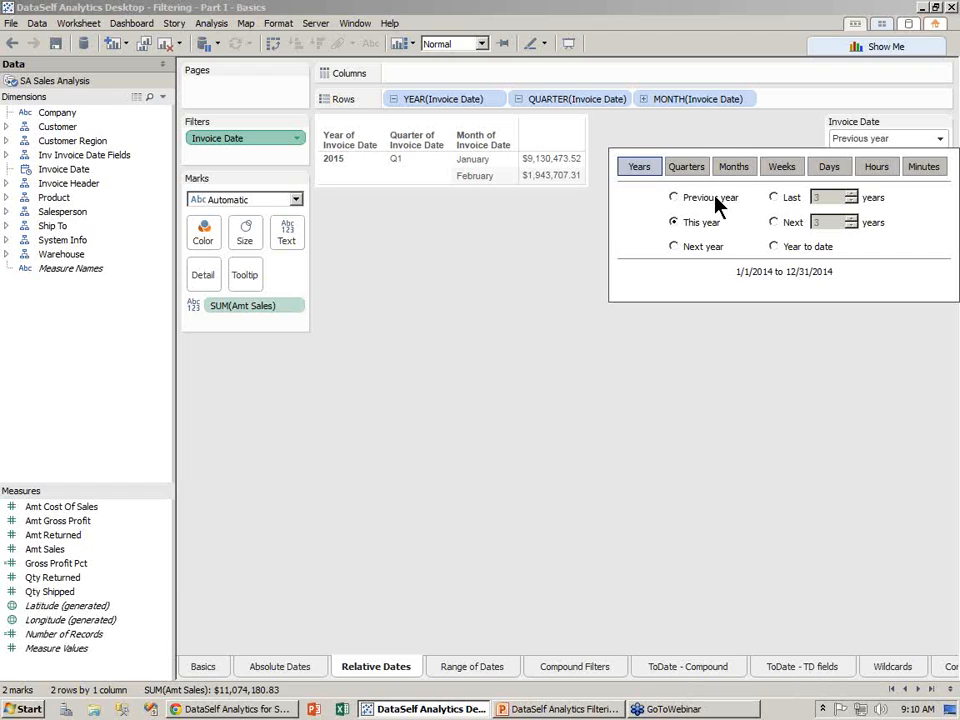
click(700, 398)
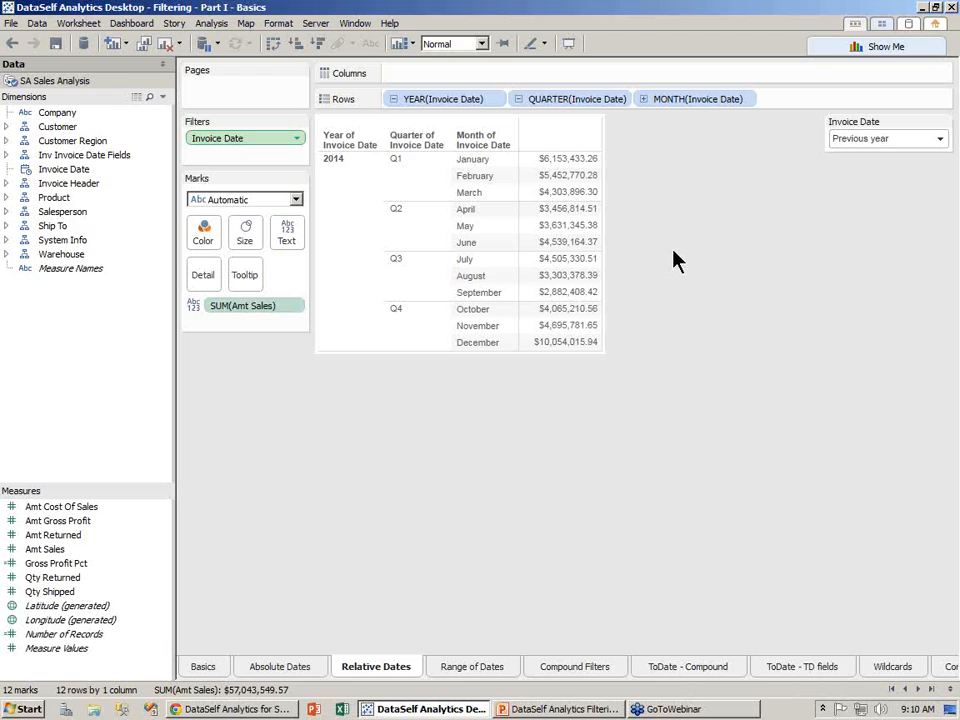
- Change the Invoice Date filter to Last 3 quarters, covering July 2014 to February 2015
click(902, 143)
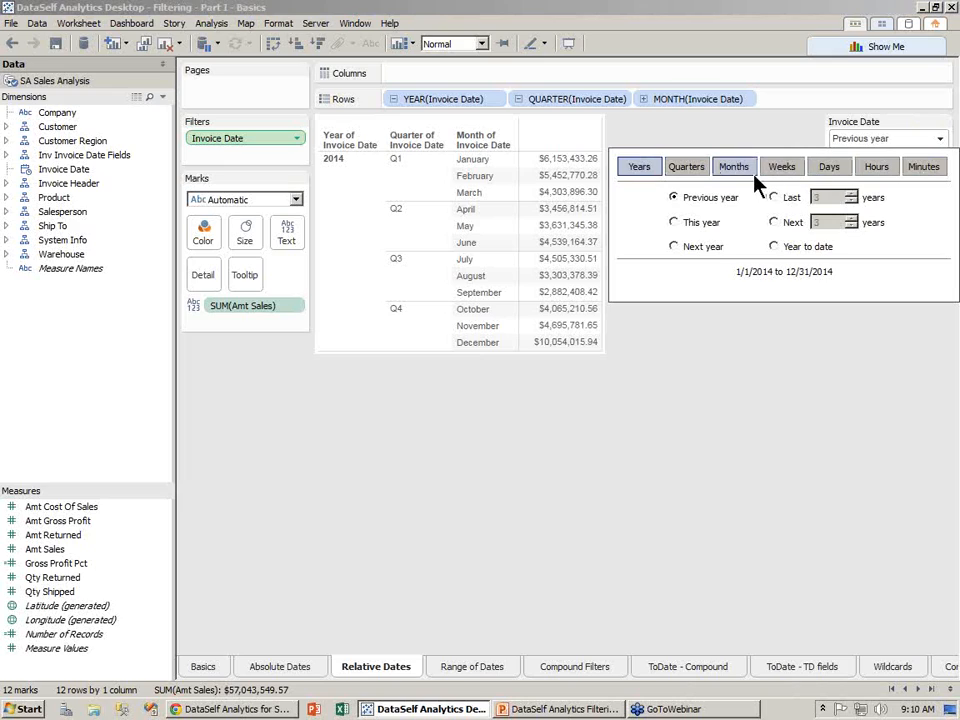
click(686, 170)
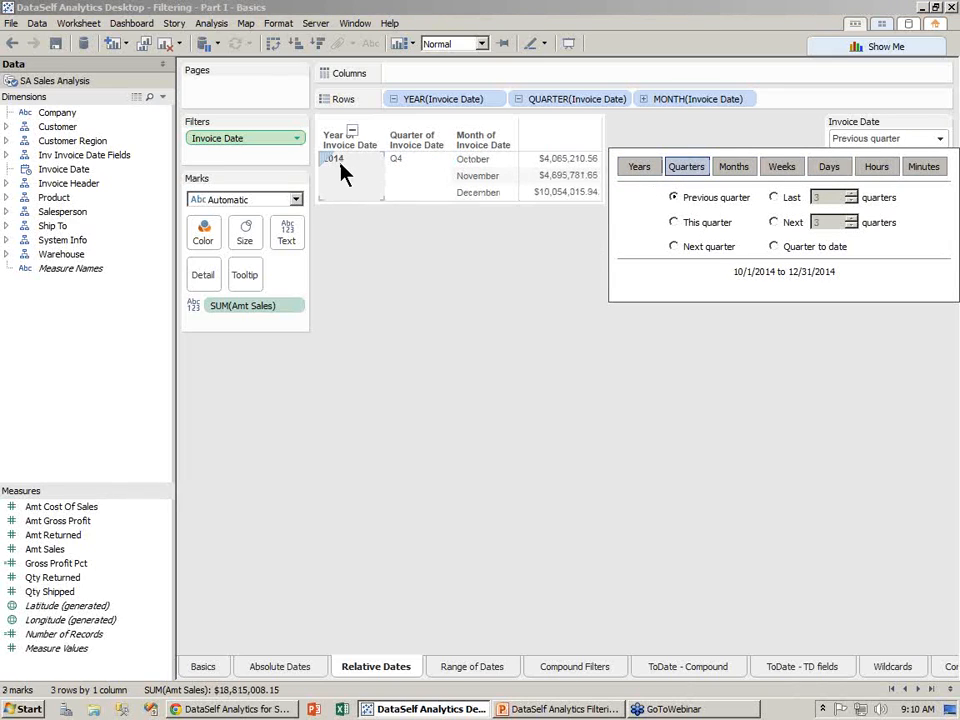
click(774, 198)
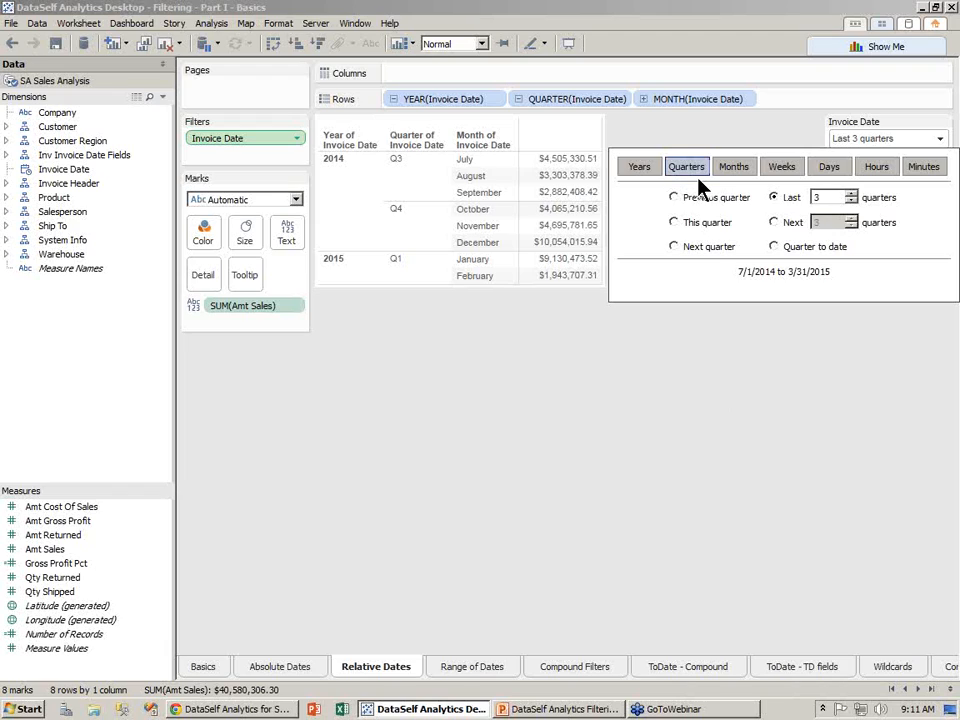
click(718, 124)
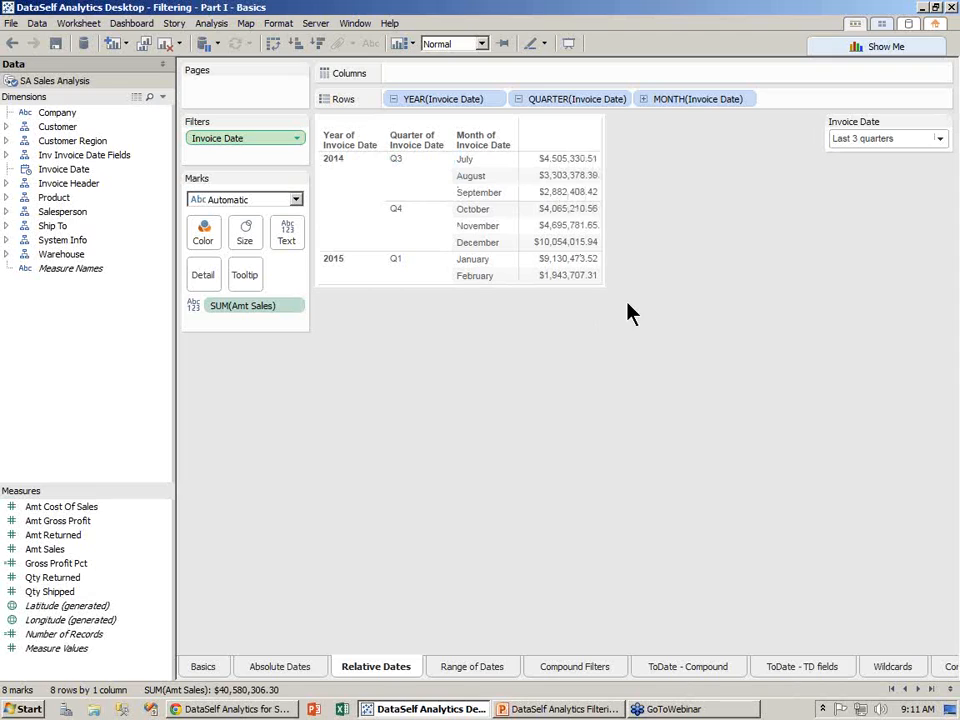
- Collapse YEAR(Invoice Date), then drill down to quarters, showing 2014 Q3, Q4 and 2015 Q1 totals
click(393, 100)
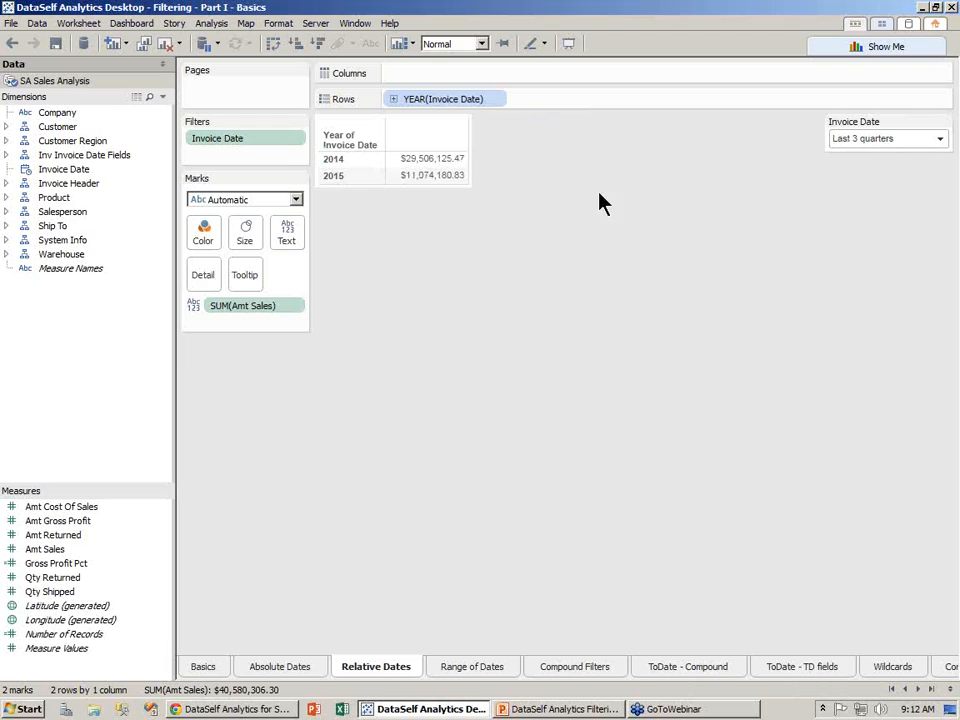
click(394, 99)
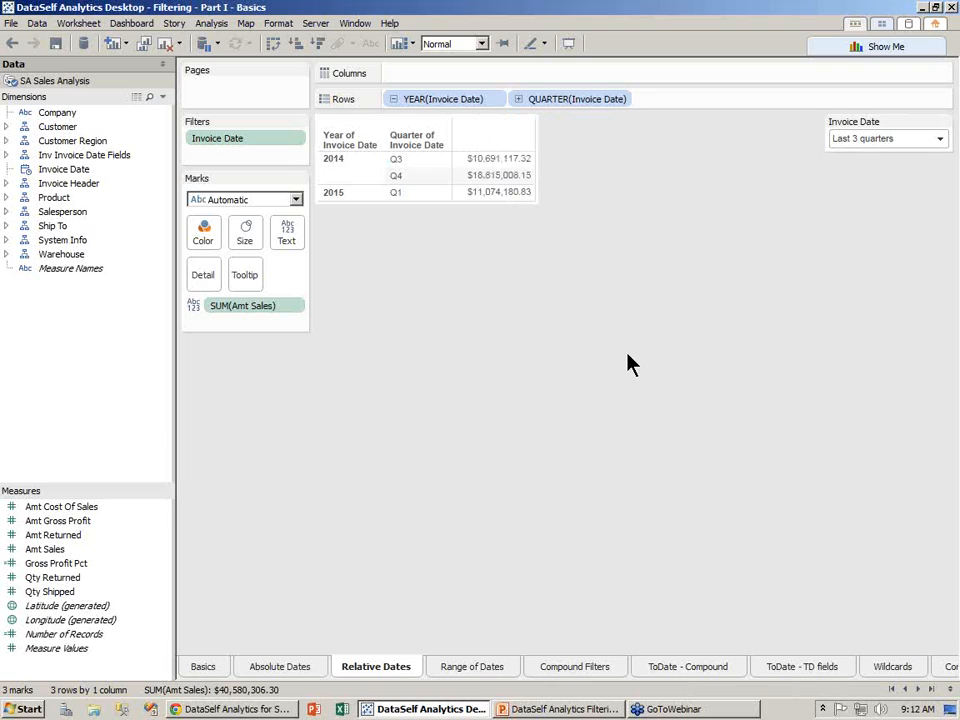
- Re-add Invoice Date as a relative Years > This year filter, then switch to the Range of Dates sheet
mouse_move(238, 138)
mouse_down()
mouse_move(110, 180)
mouse_move(229, 154)
mouse_up()
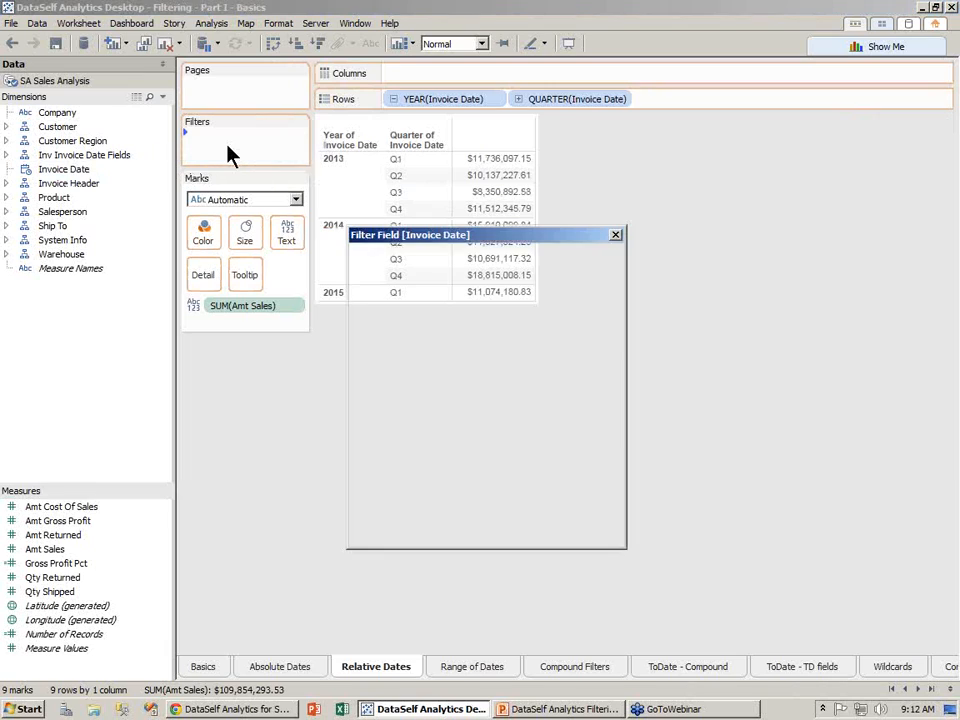
click(394, 279)
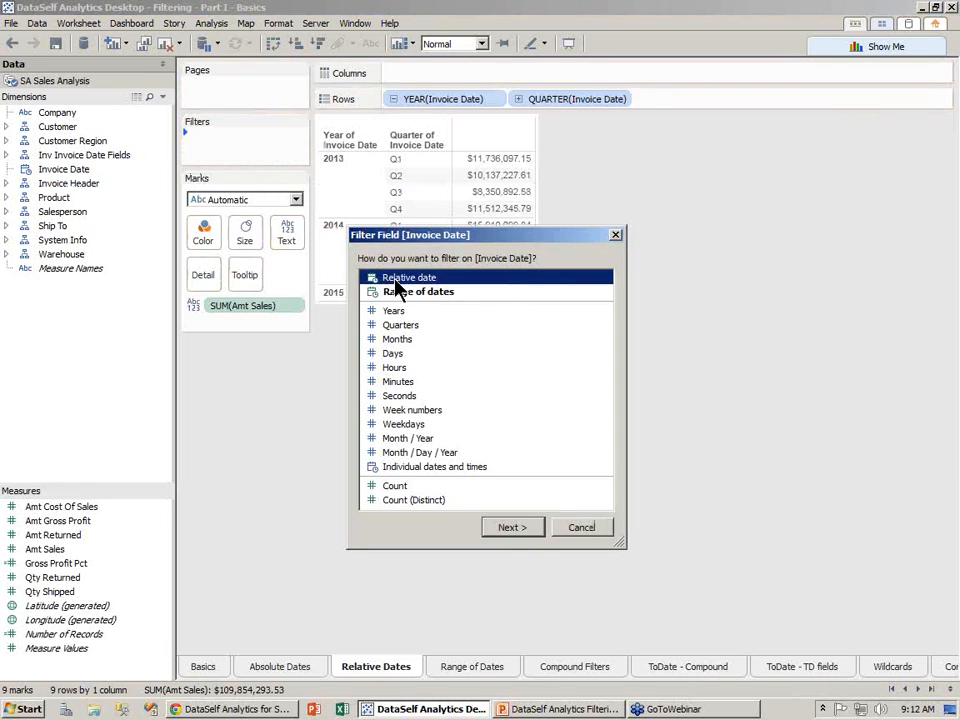
click(503, 530)
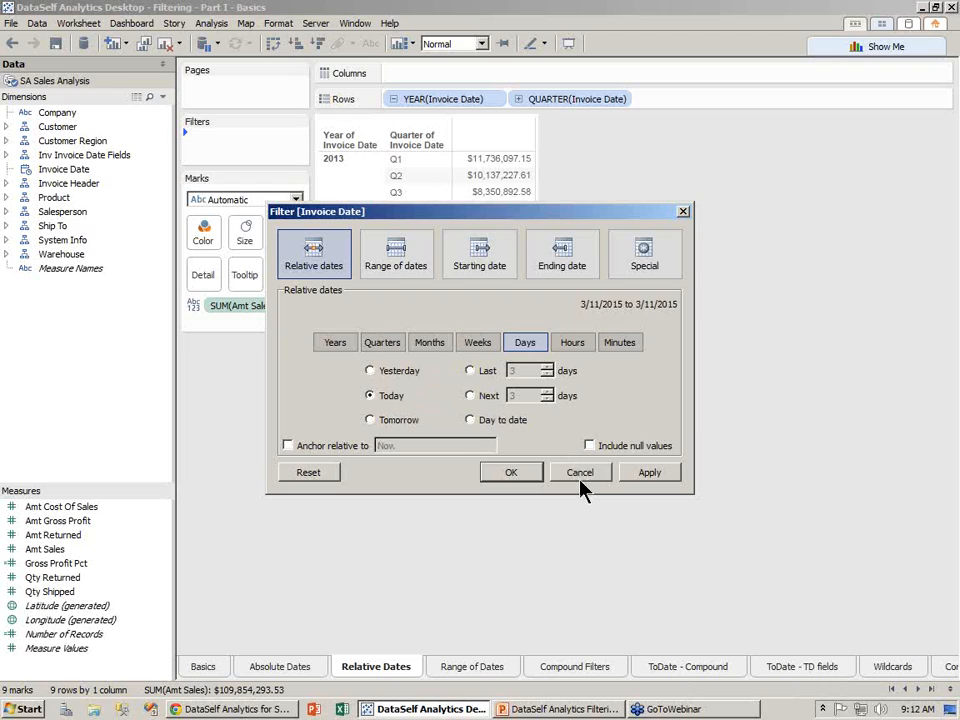
click(336, 342)
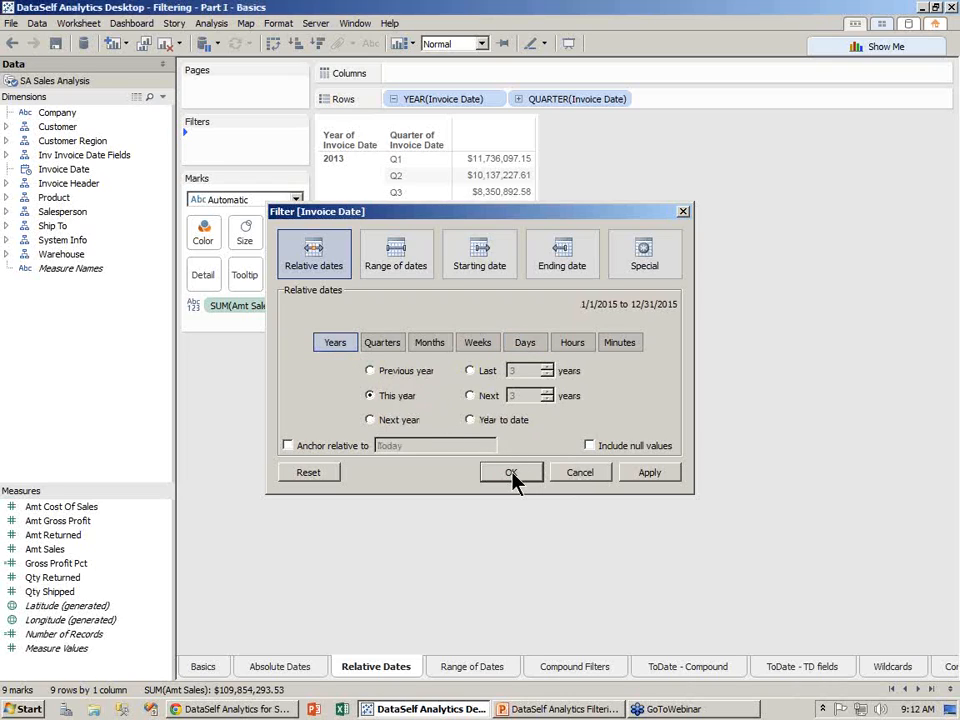
click(511, 474)
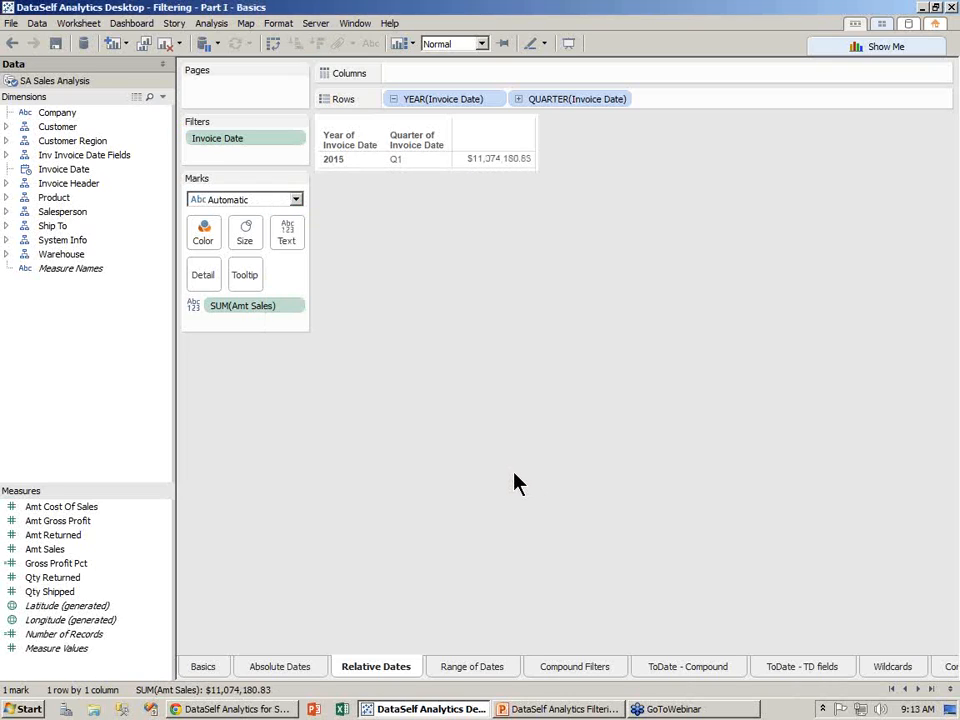
click(475, 670)
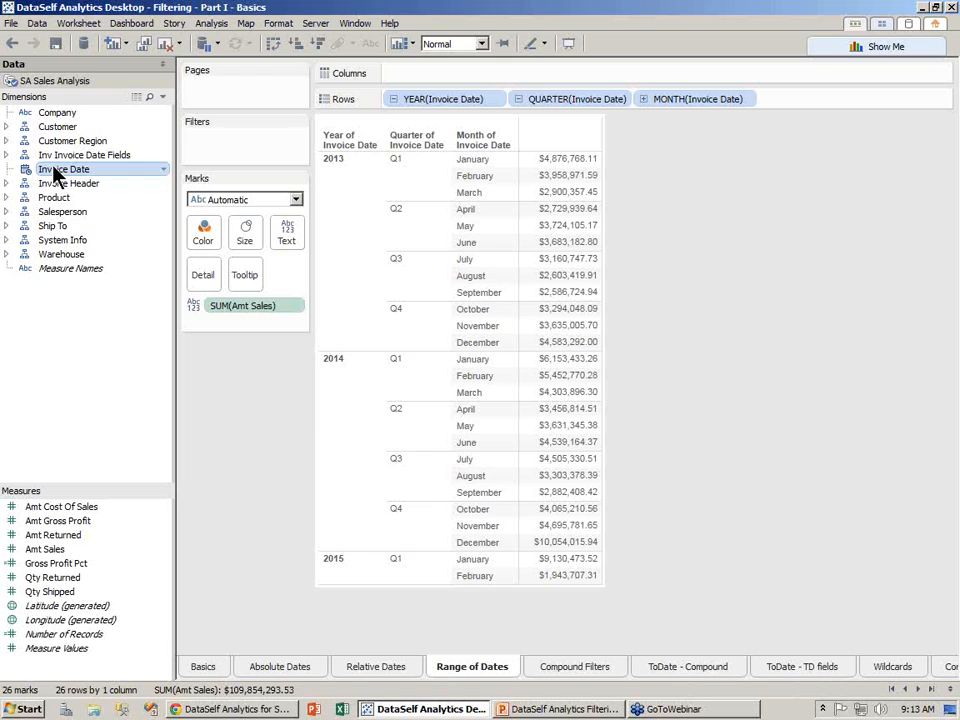
- Add an Invoice Date range-of-dates filter spanning 1/1/2013 to 2/10/2015, keeping all months
drag(55, 176, 215, 150)
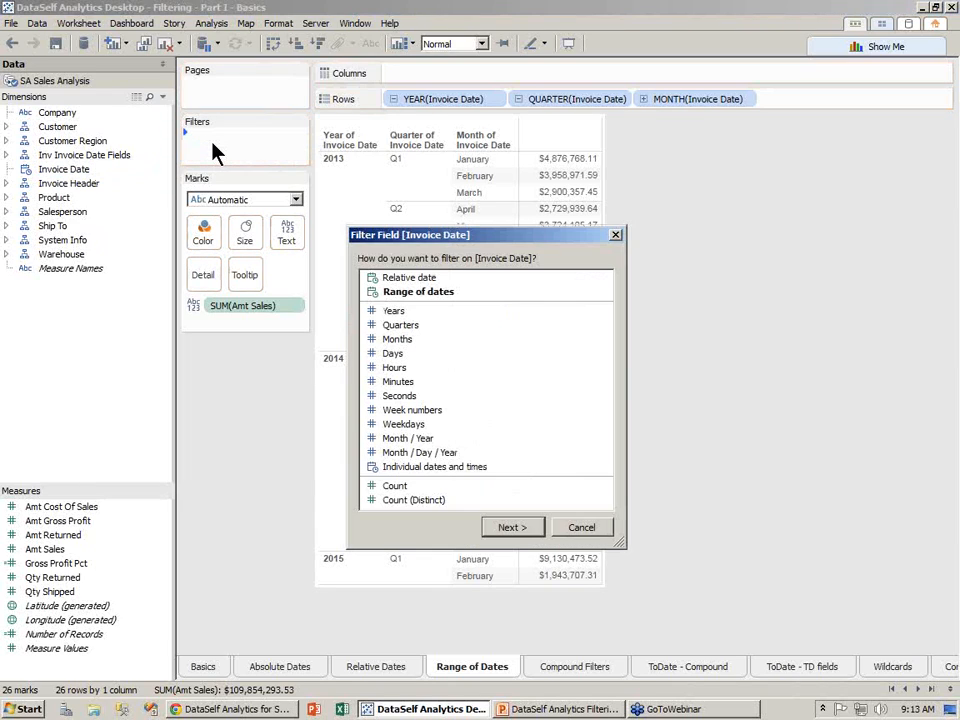
click(405, 292)
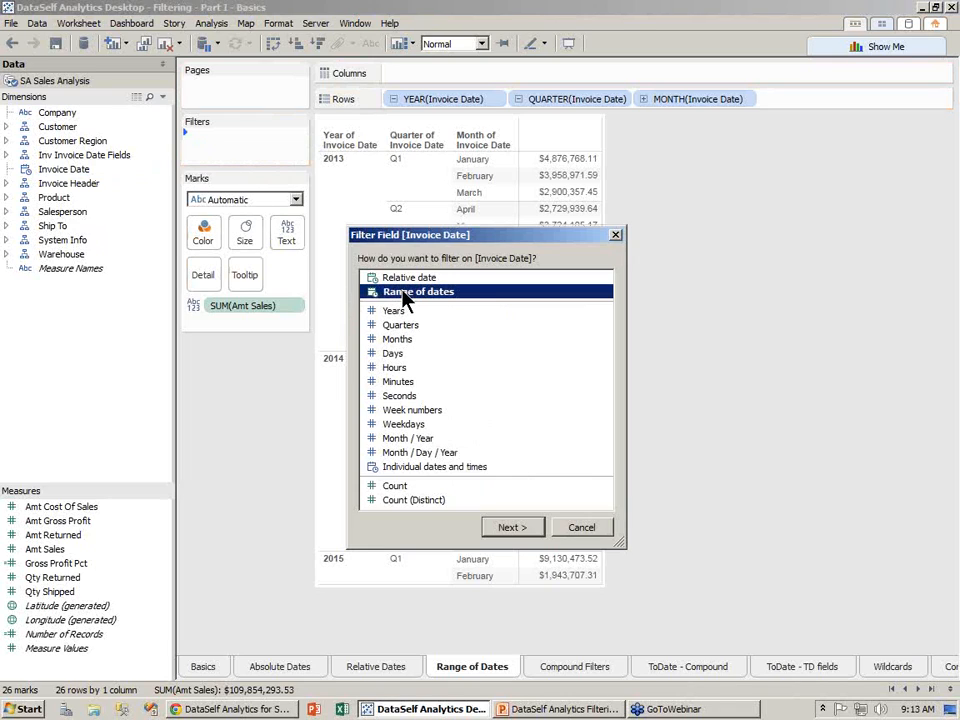
click(512, 532)
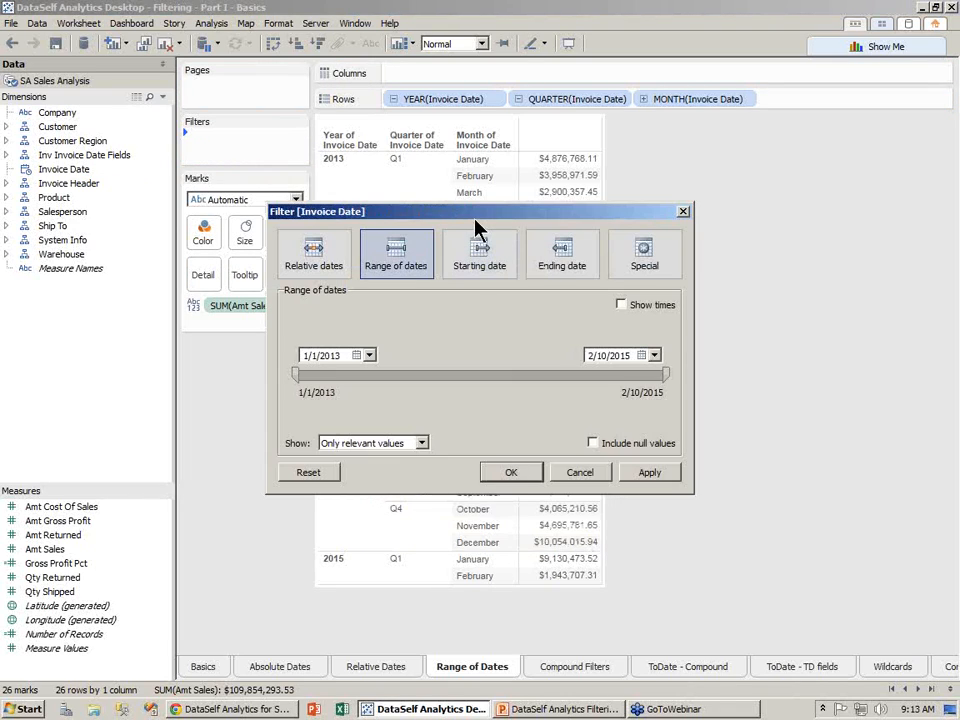
drag(478, 214, 651, 316)
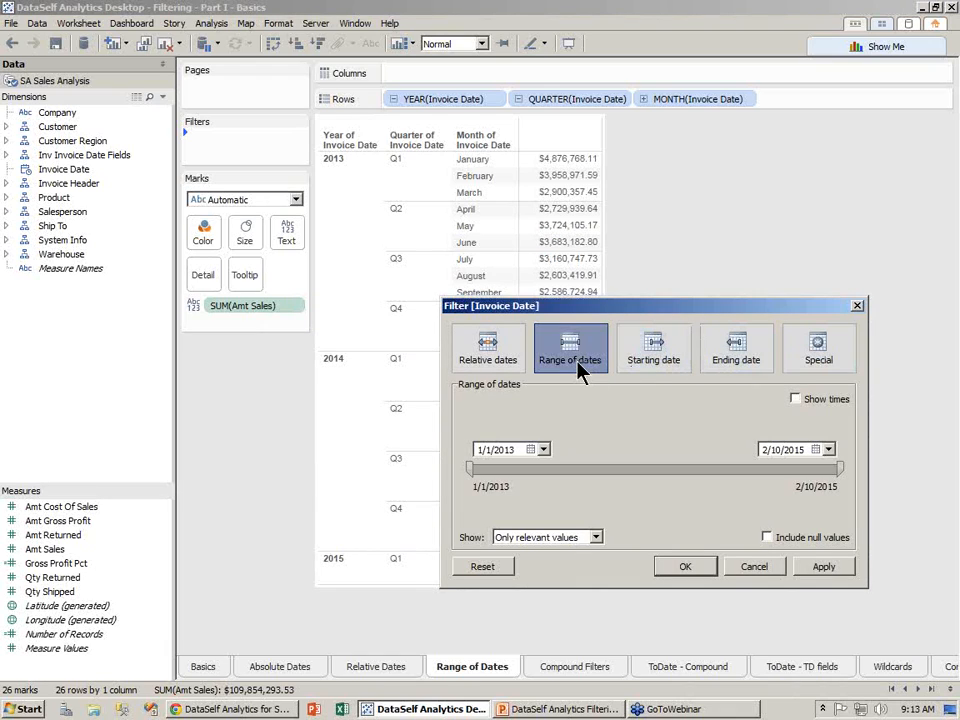
click(685, 567)
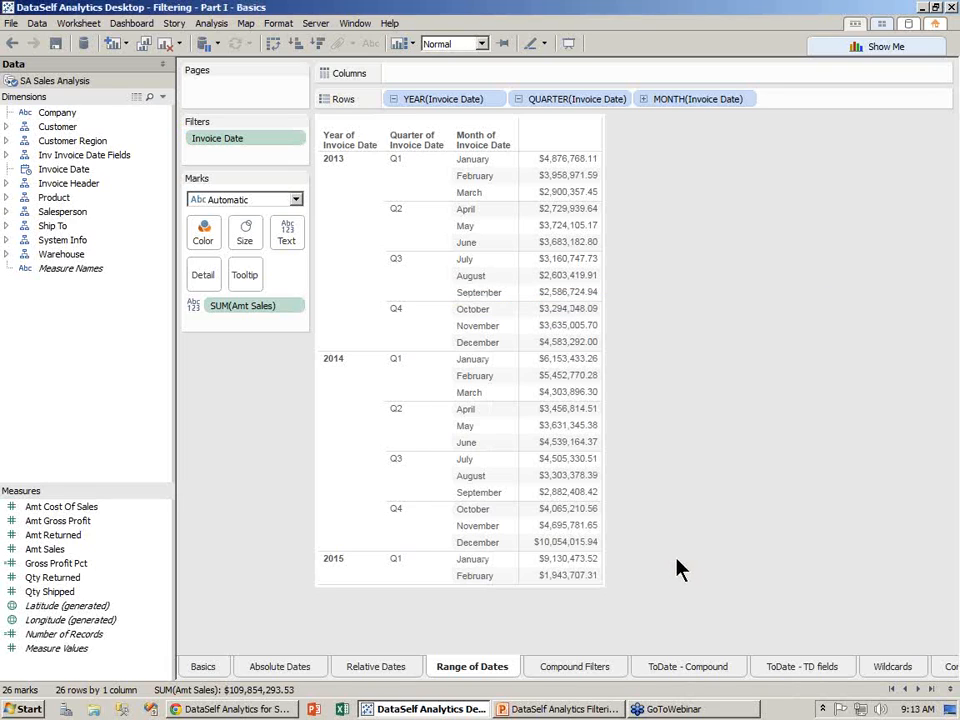
- Show the Invoice Date range slider as a quick filter on the sheet
click(297, 138)
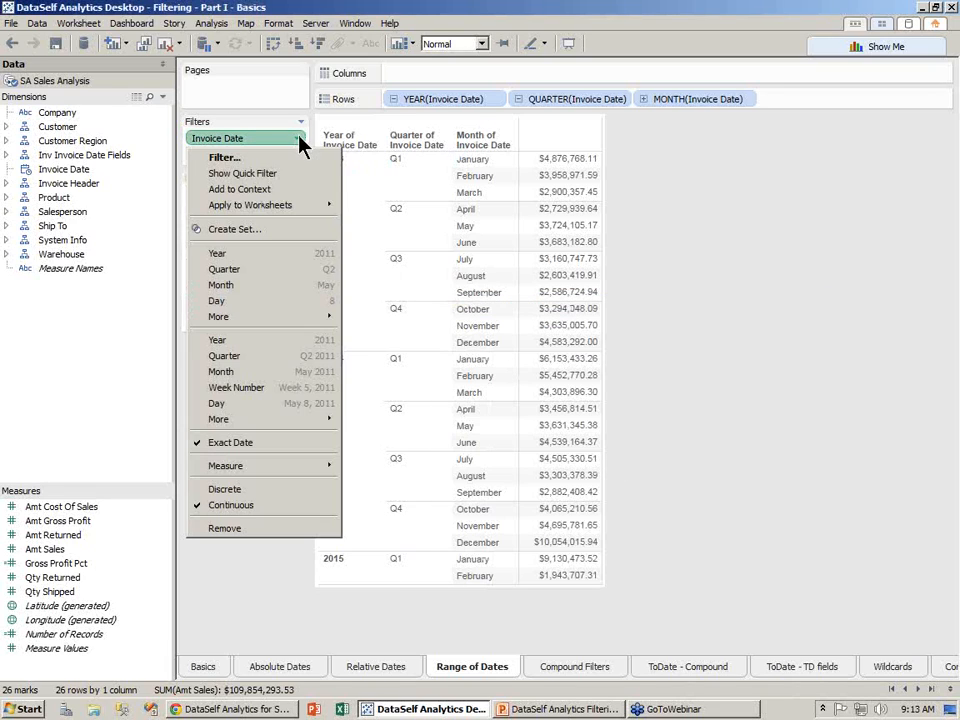
click(297, 176)
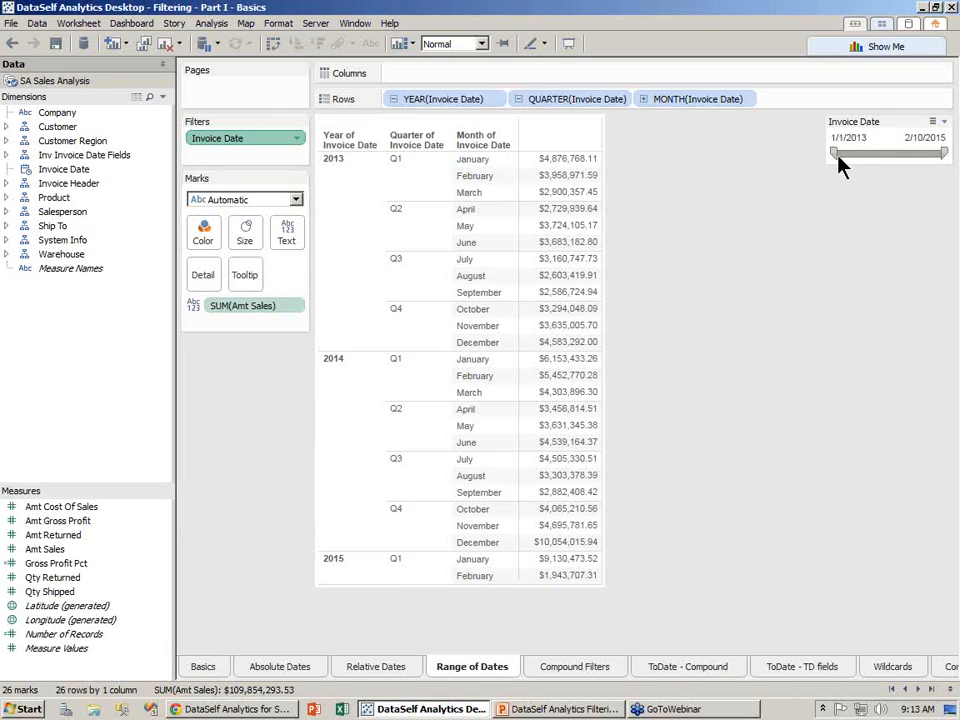
mouse_move(834, 153)
mouse_down()
mouse_move(876, 152)
mouse_move(834, 152)
mouse_up()
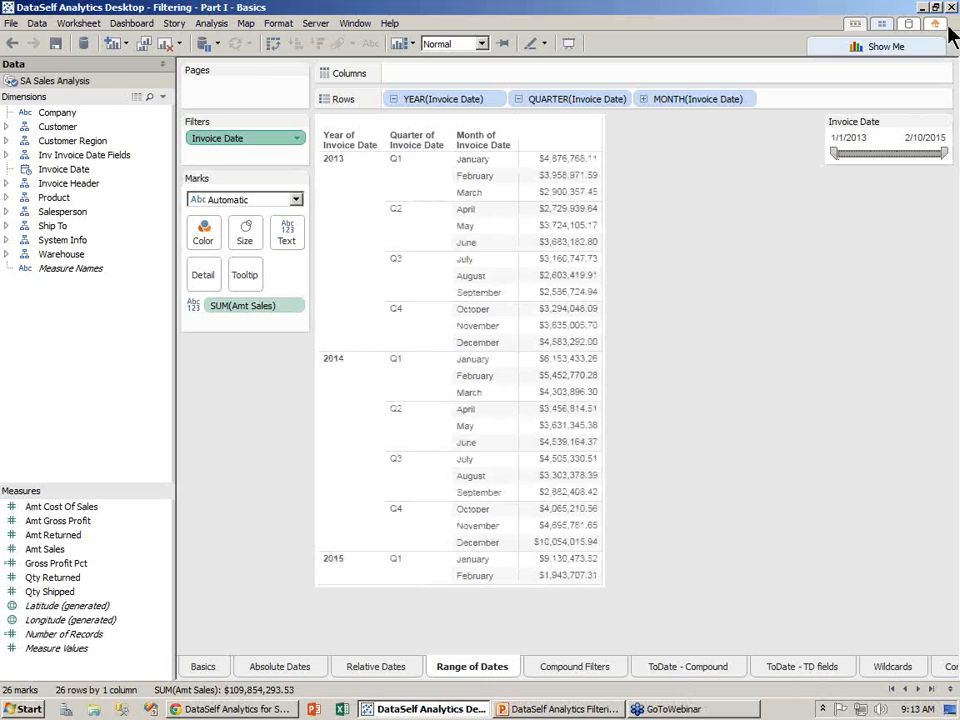
mouse_move(943, 153)
mouse_down()
mouse_move(888, 153)
mouse_move(945, 155)
mouse_up()
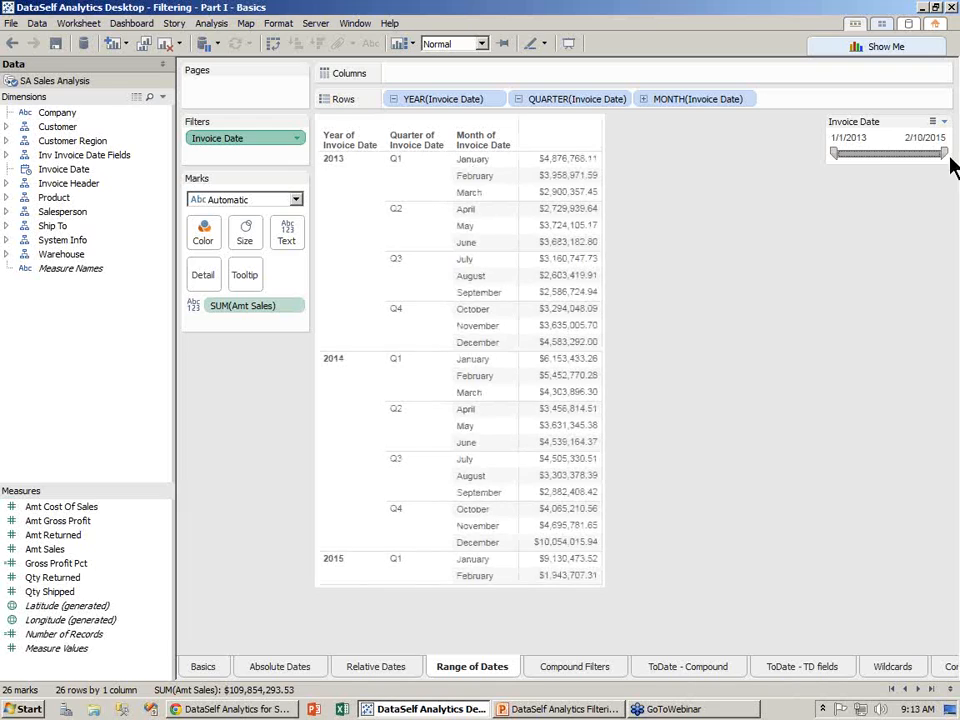
- Set the slider's start date to 6/20/2013 using the calendar
click(842, 140)
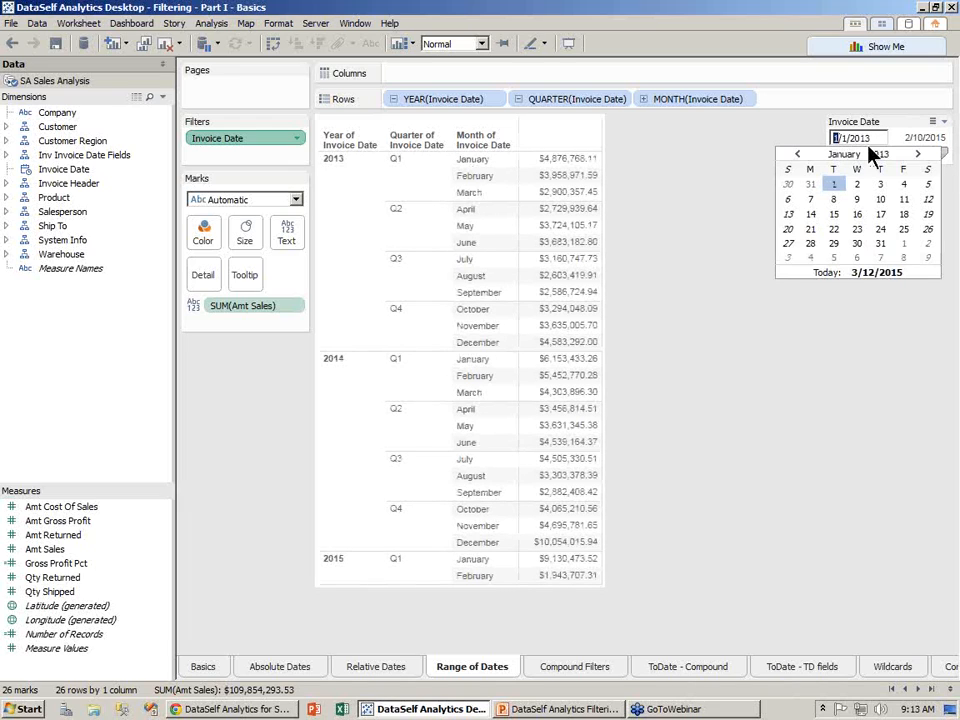
click(917, 155)
click(917, 155)
click(917, 155)
click(917, 155)
click(918, 156)
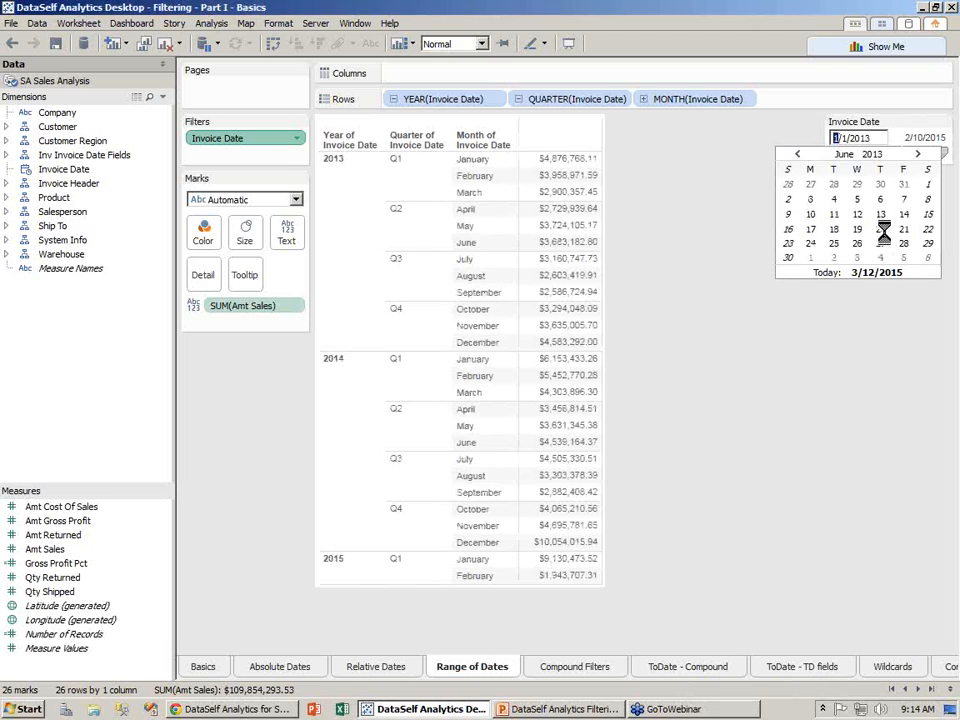
click(918, 138)
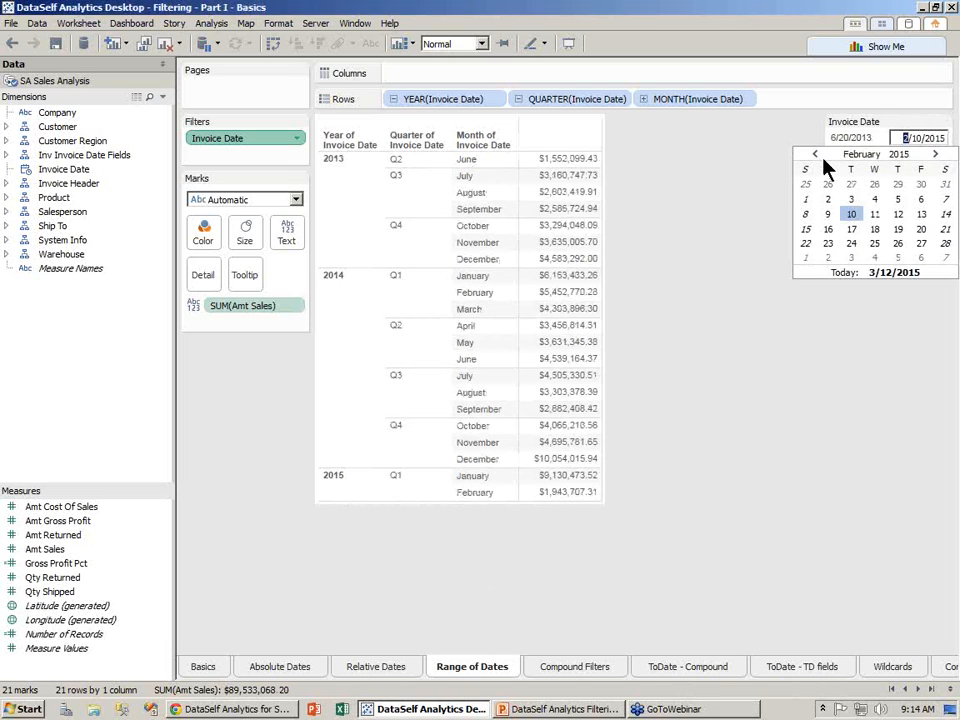
- Set the slider's end date to 02/15/2014
click(820, 156)
click(820, 156)
click(820, 156)
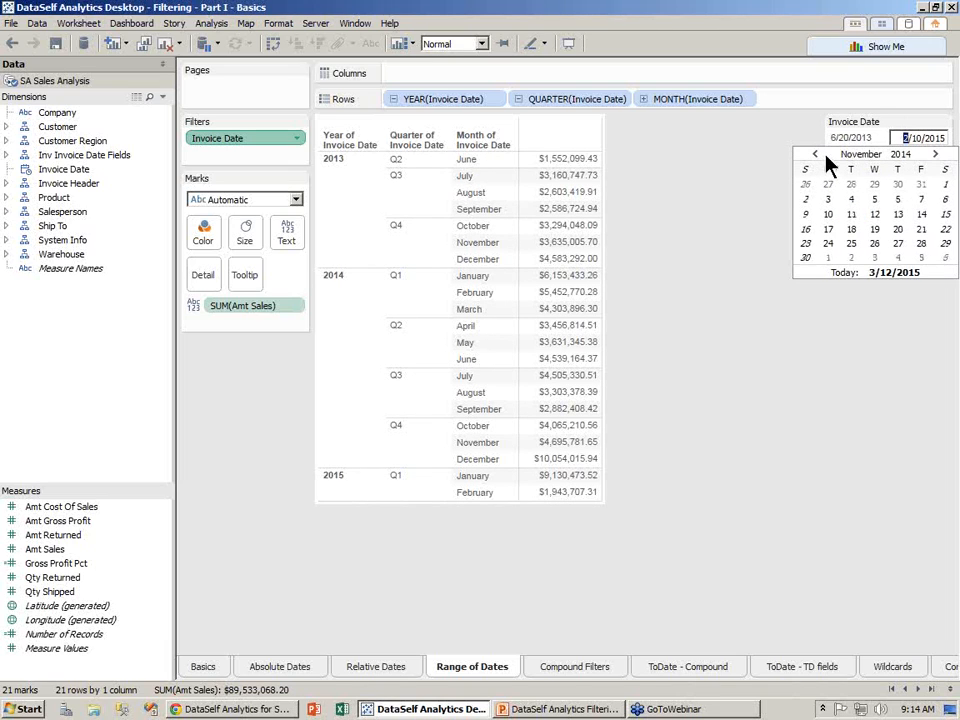
text(02/15/2014)
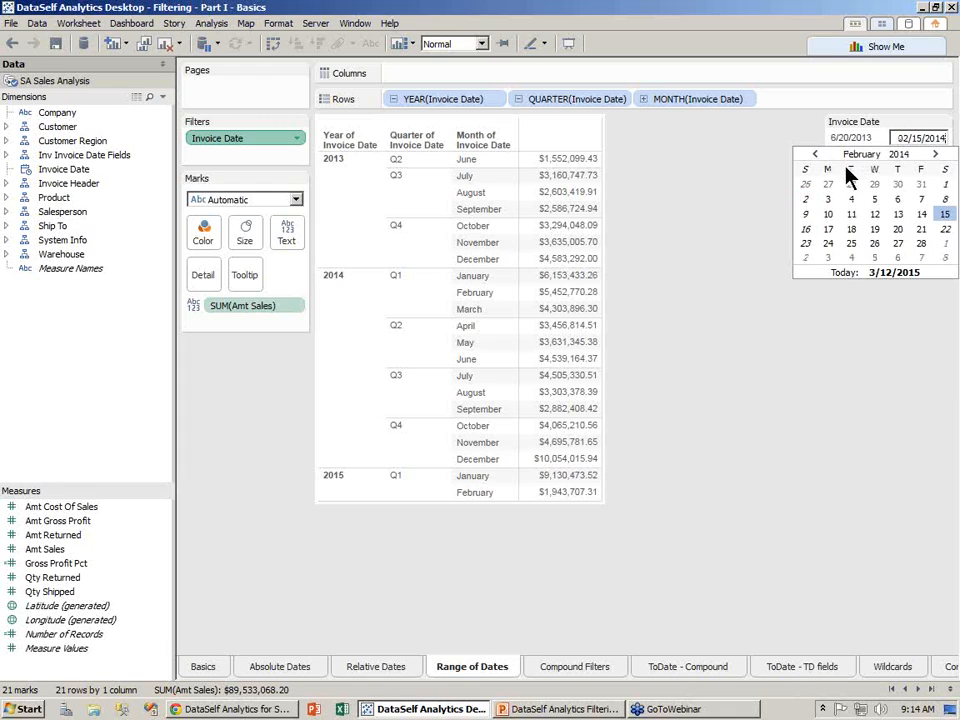
click(862, 318)
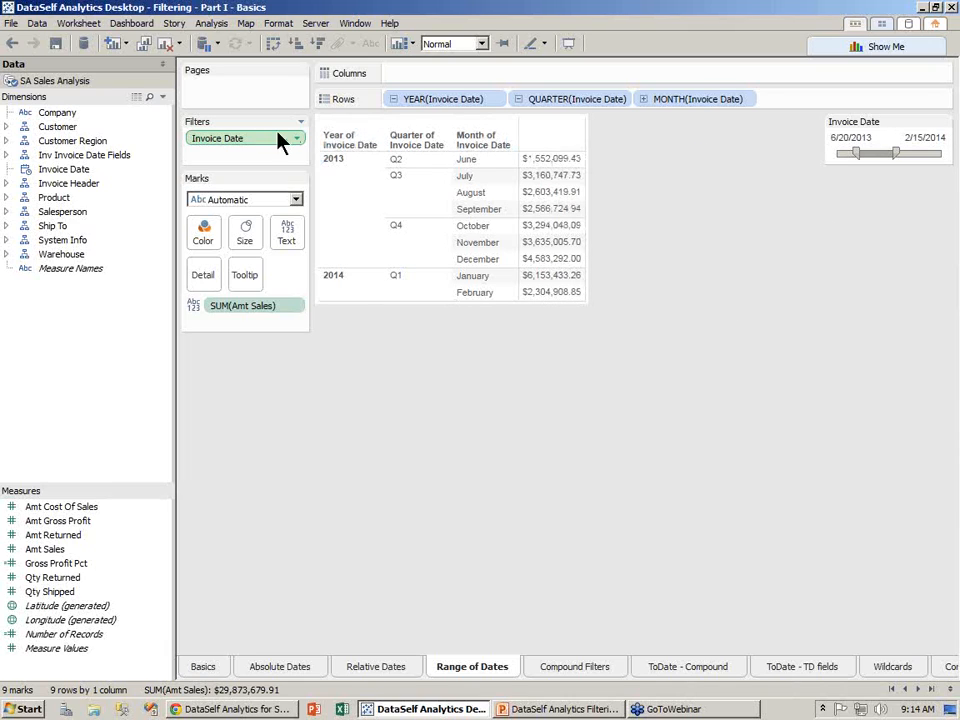
- Remove the Invoice Date filter and cancel a new range-of-dates setup, leaving no filter
drag(260, 148, 224, 156)
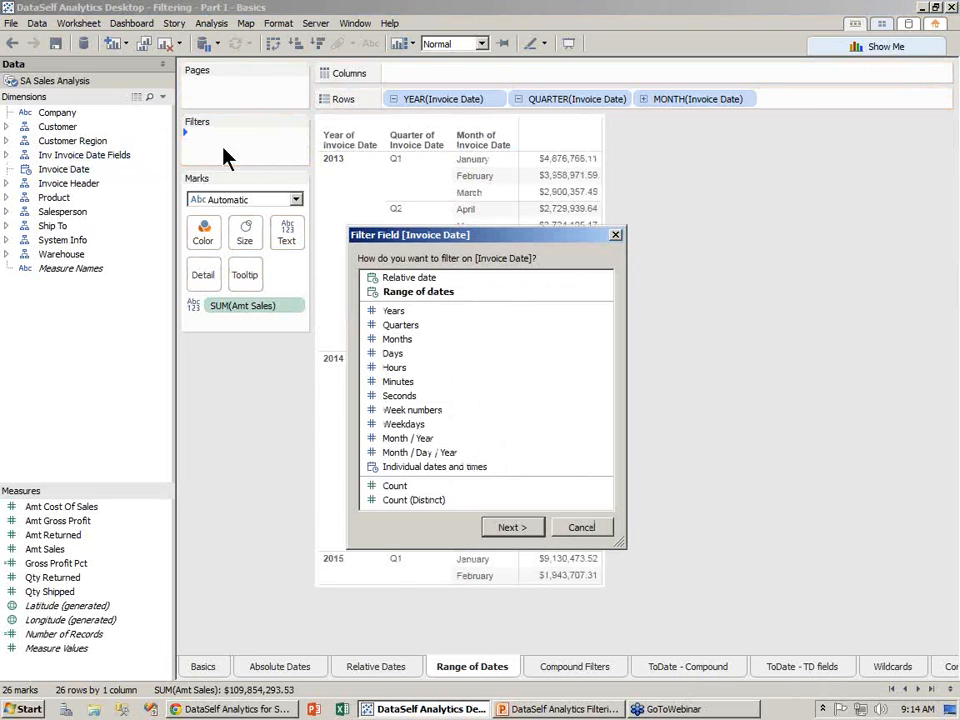
click(437, 296)
click(522, 532)
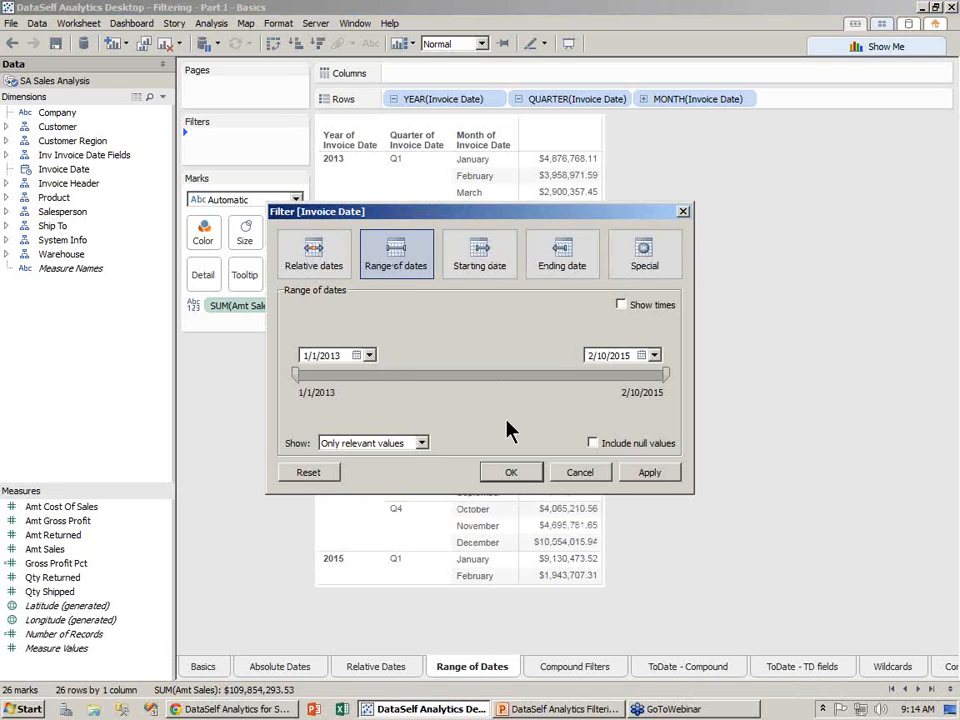
click(580, 474)
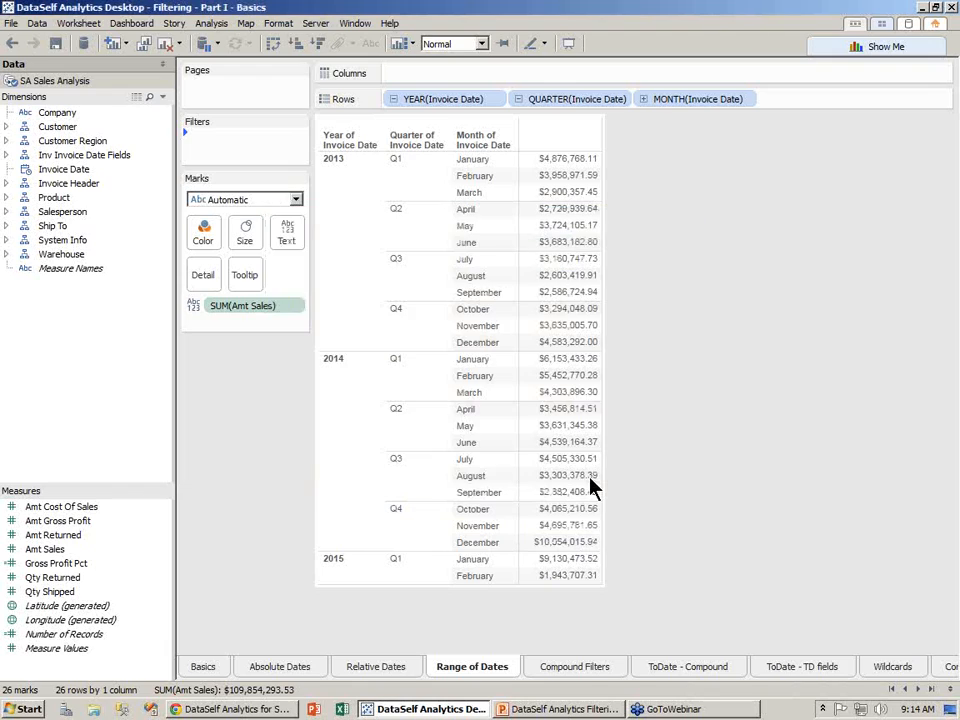
- On Compound Filters, add a Year of Invoice Date filter keeping 2013, 2014 and 2015
click(576, 666)
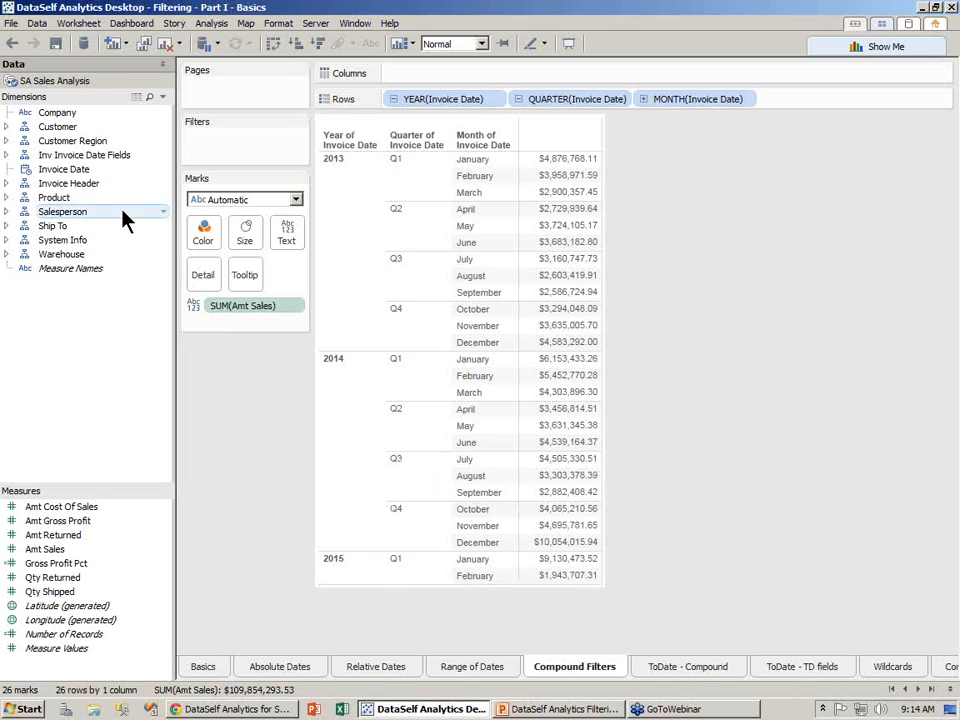
drag(78, 172, 236, 150)
click(394, 313)
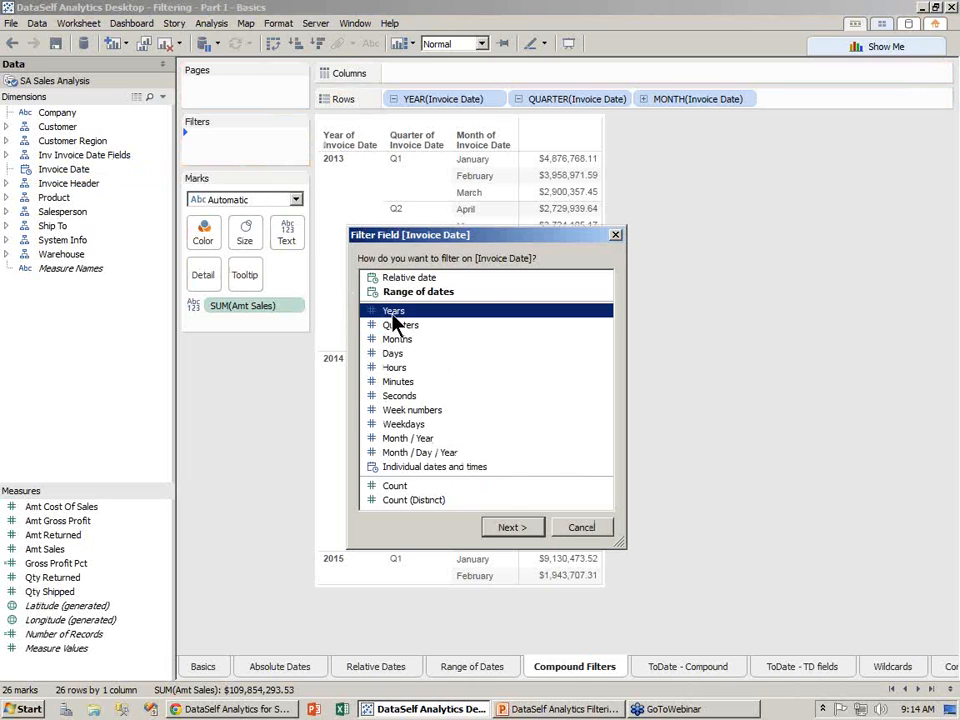
click(510, 528)
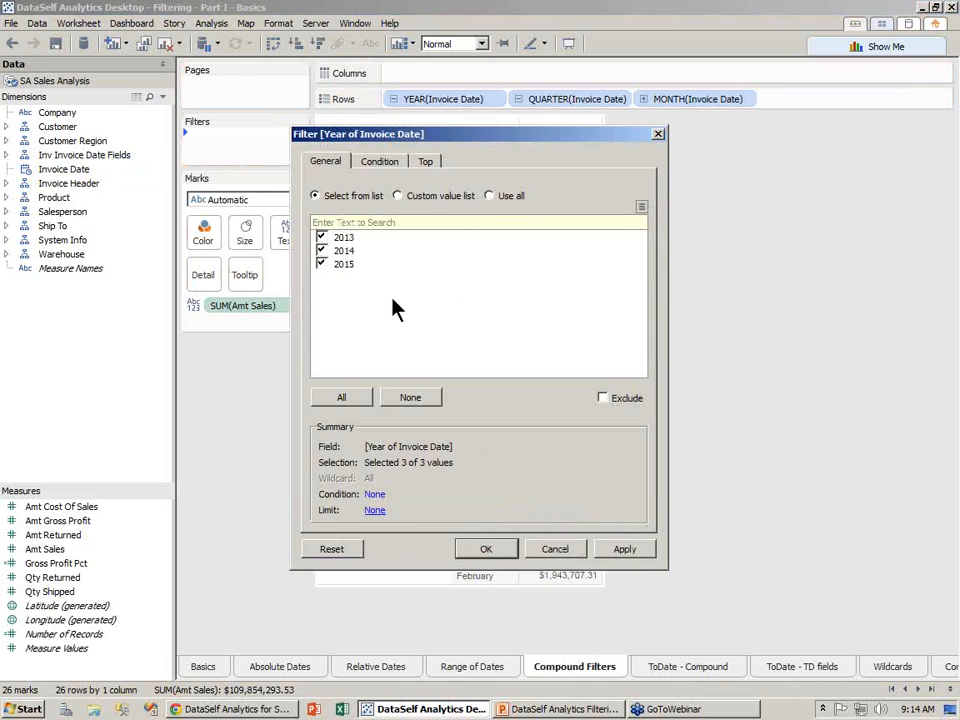
click(486, 549)
- Show the year filter card on the sheet and add Invoice Date to Filters again
click(299, 140)
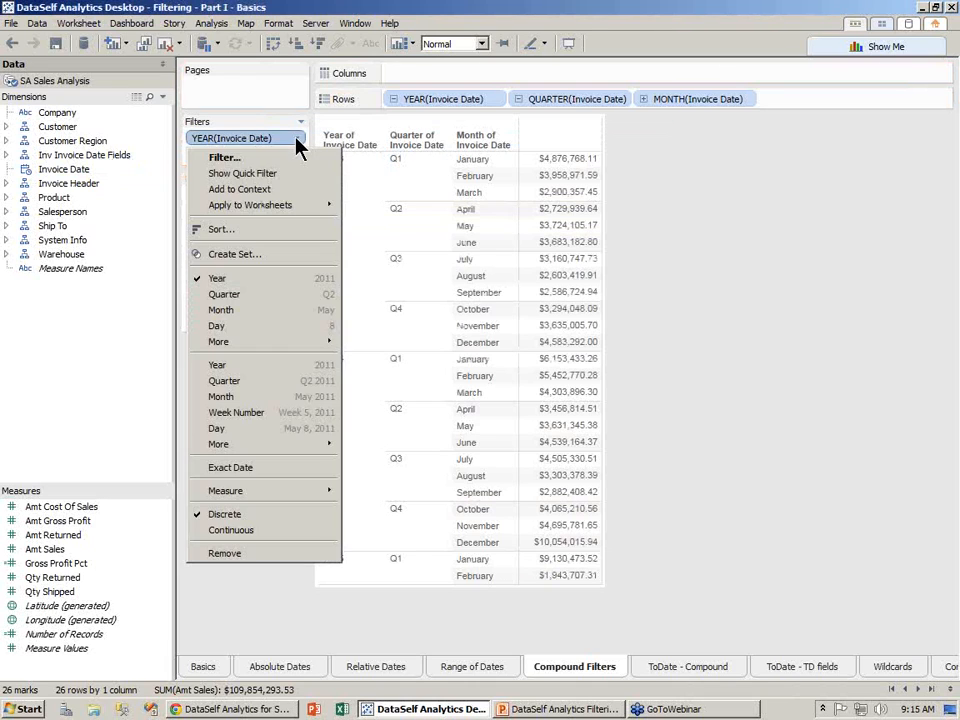
click(250, 174)
drag(76, 180, 224, 164)
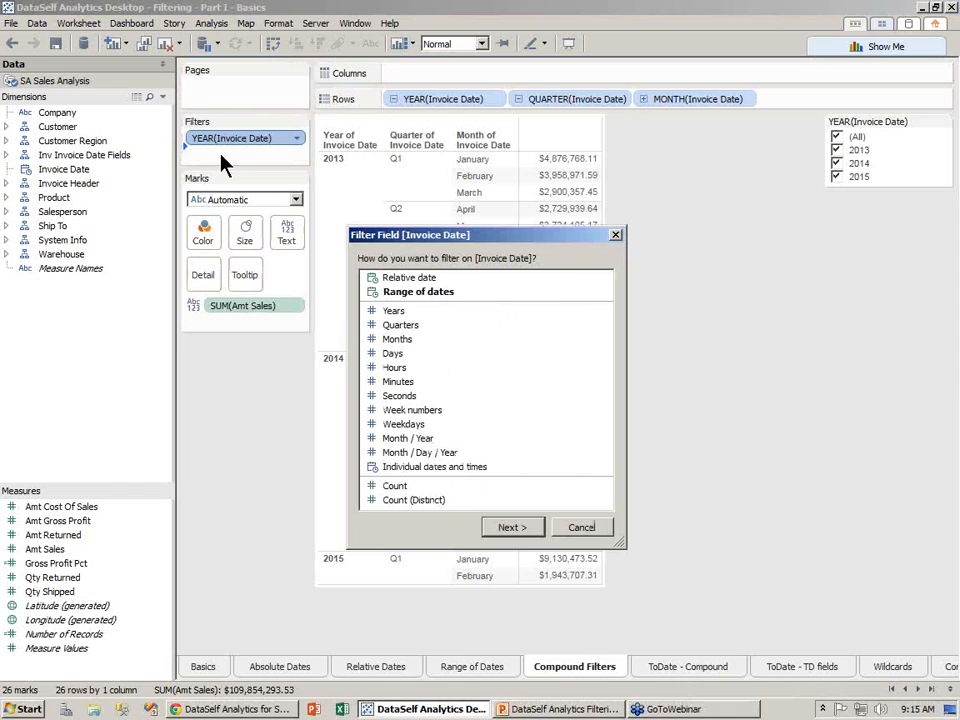
- Add a Month of Invoice Date filter, show its checklist card, and clear all months
click(398, 342)
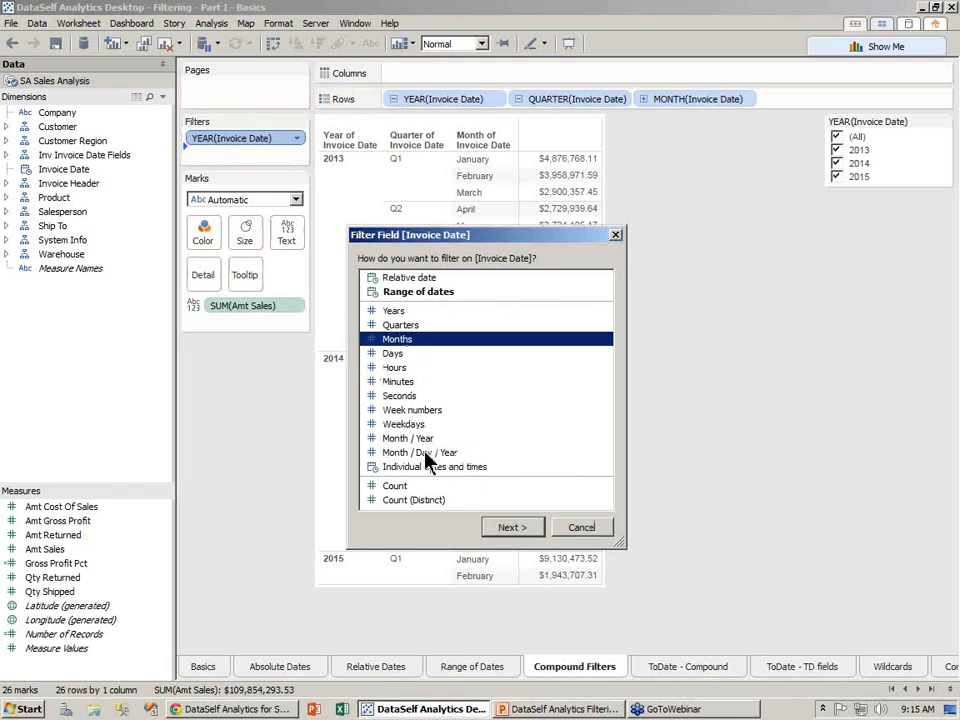
click(512, 527)
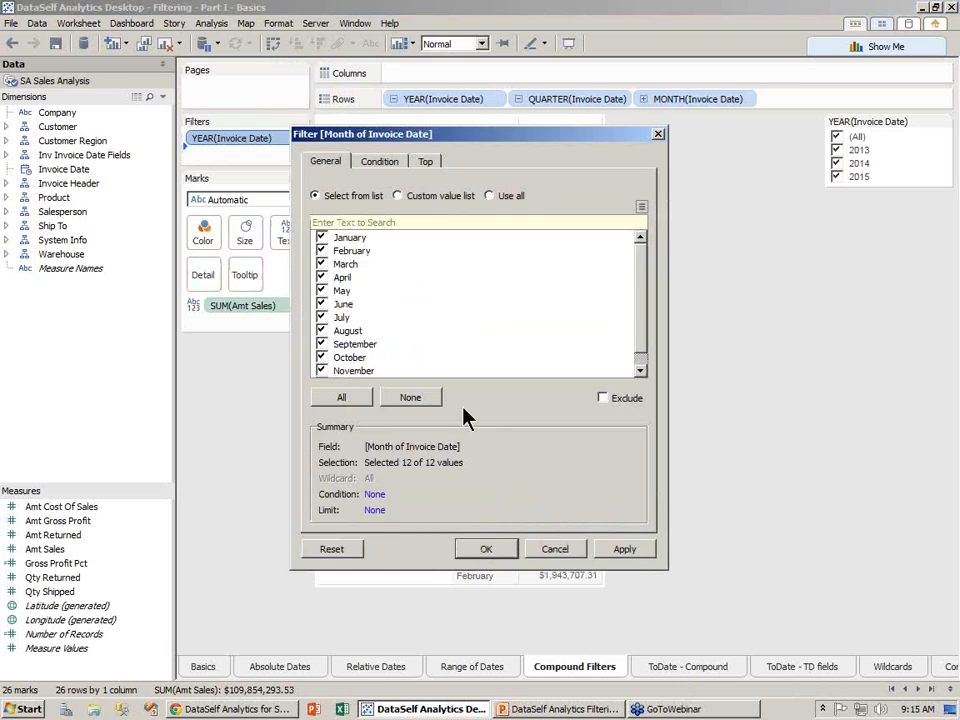
click(486, 549)
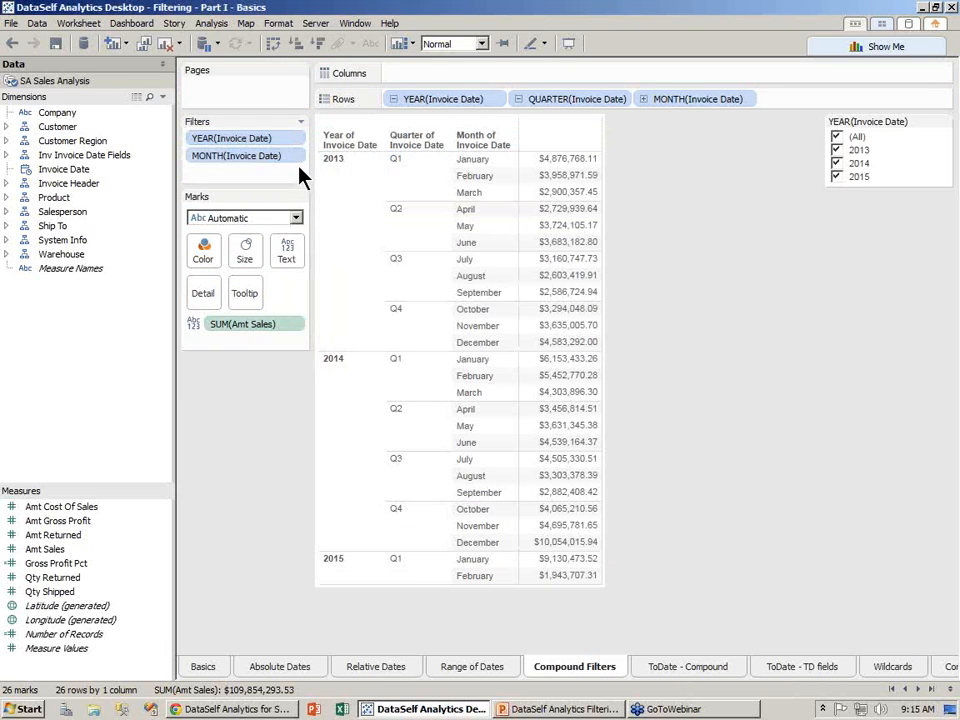
click(298, 157)
click(298, 190)
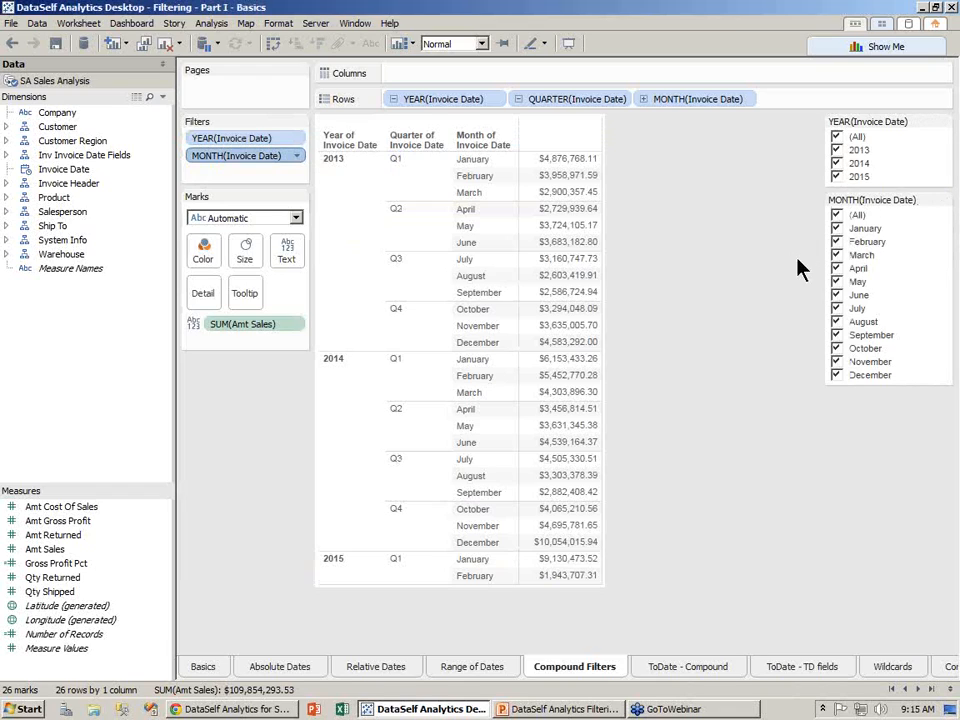
click(837, 215)
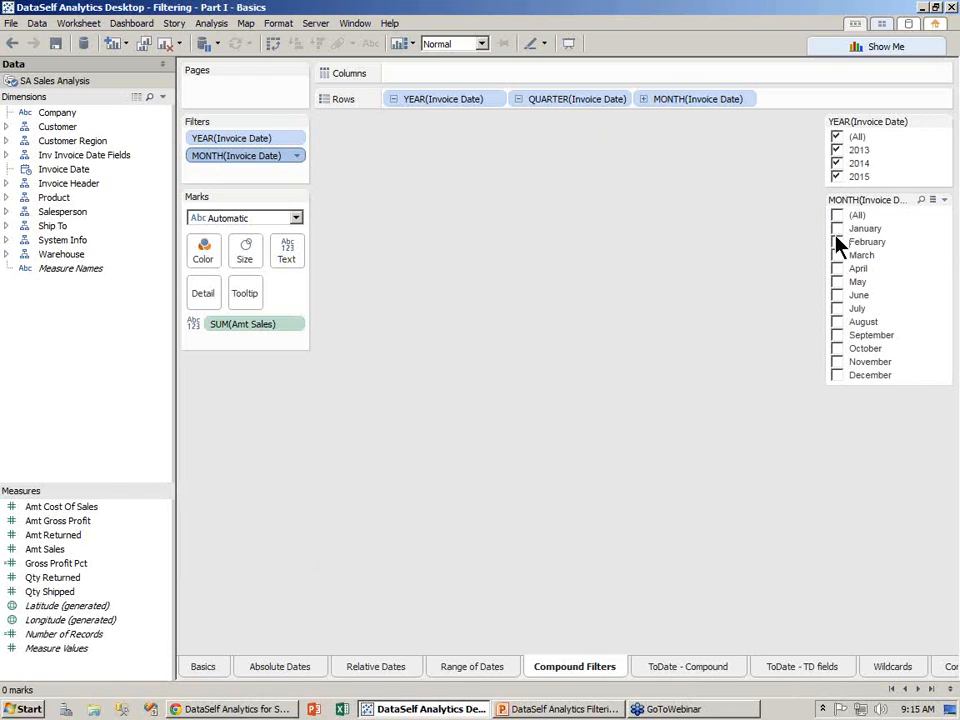
- Check February and March in the month filter and re-include 2015 in the year filter
click(837, 242)
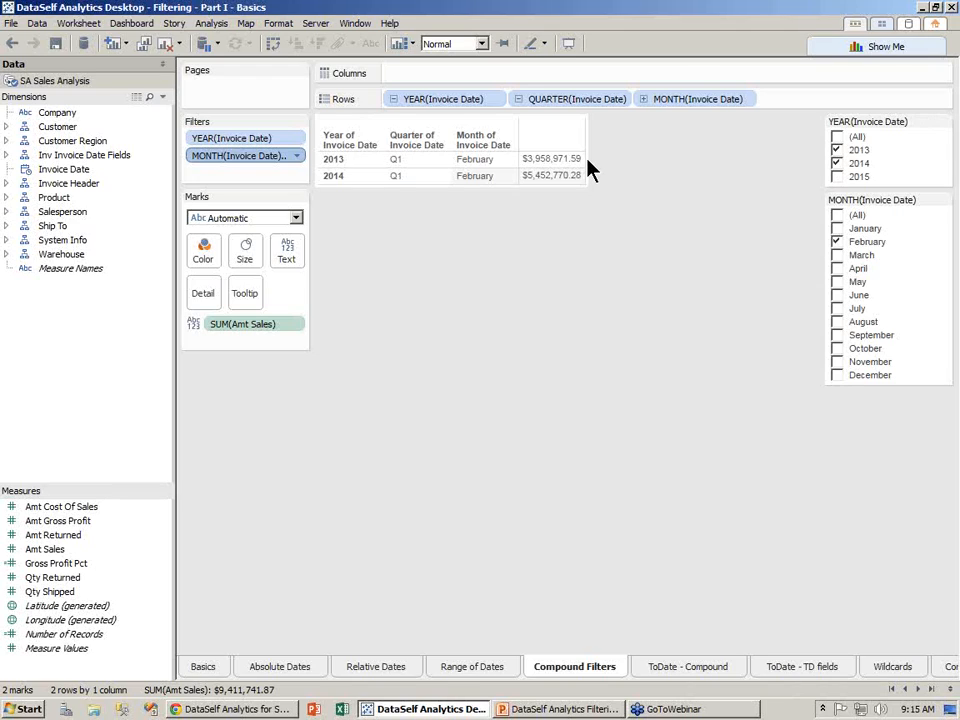
click(838, 177)
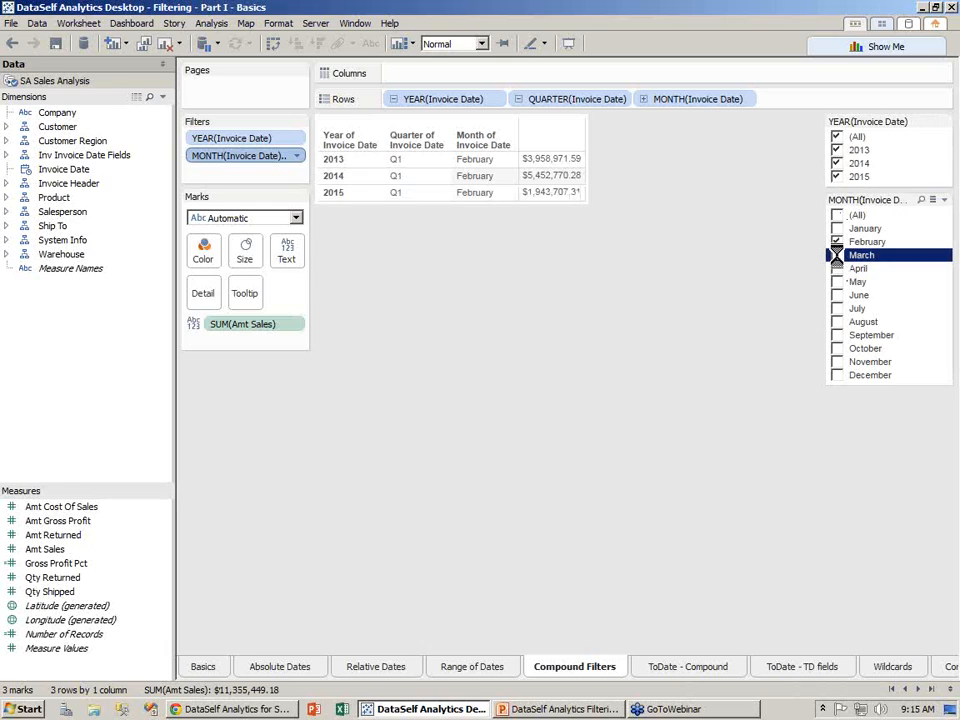
click(837, 255)
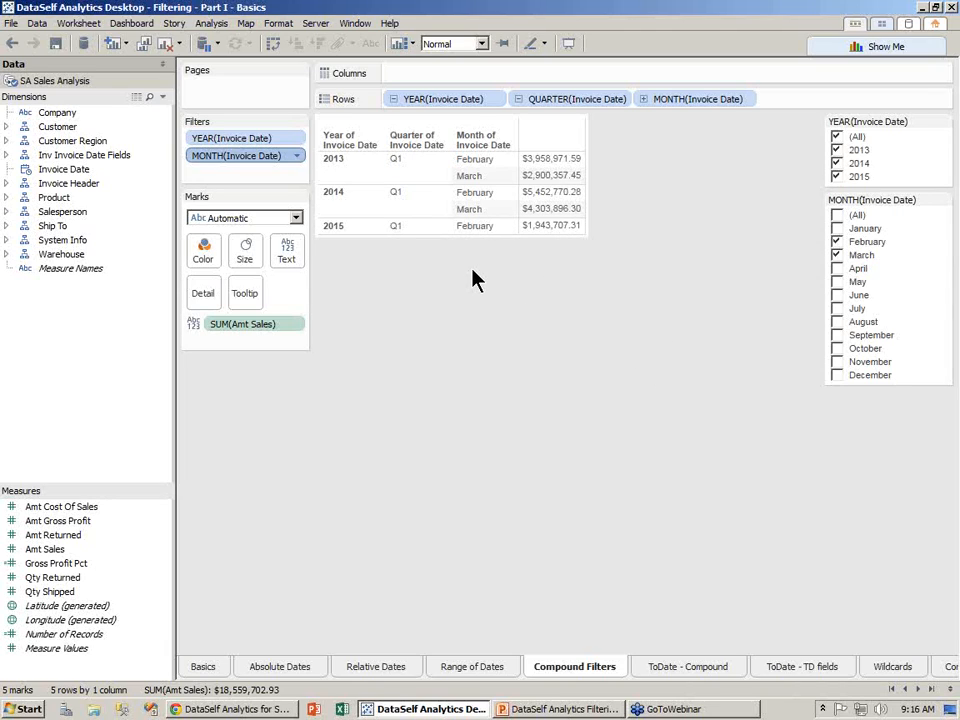
- On ToDate - Compound, add a Year of Invoice Date filter keeping all years
click(688, 668)
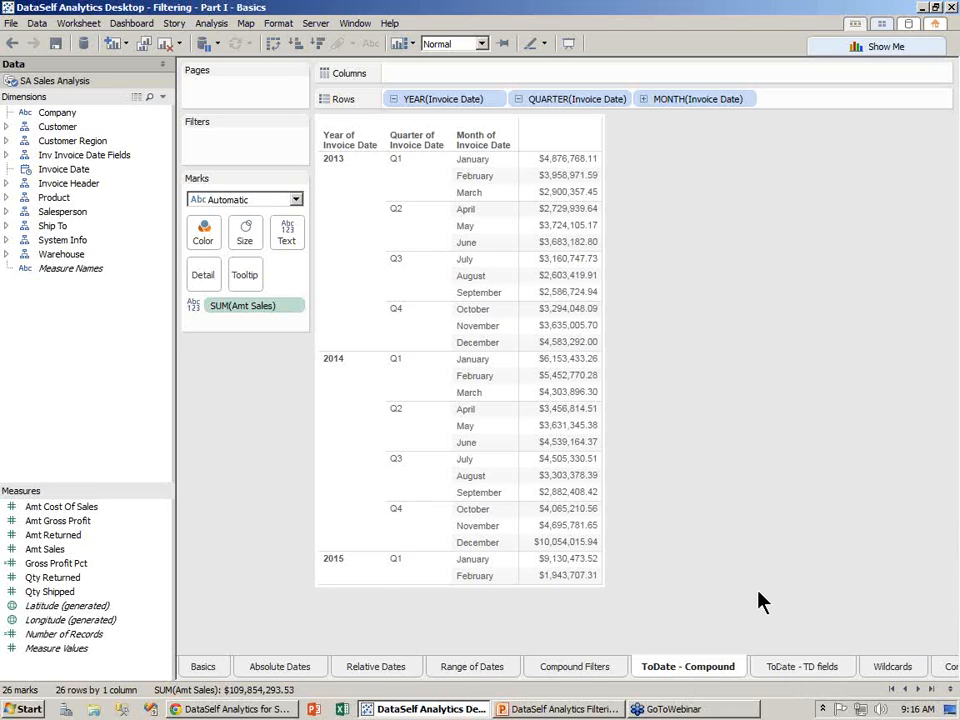
drag(44, 169, 225, 154)
click(381, 312)
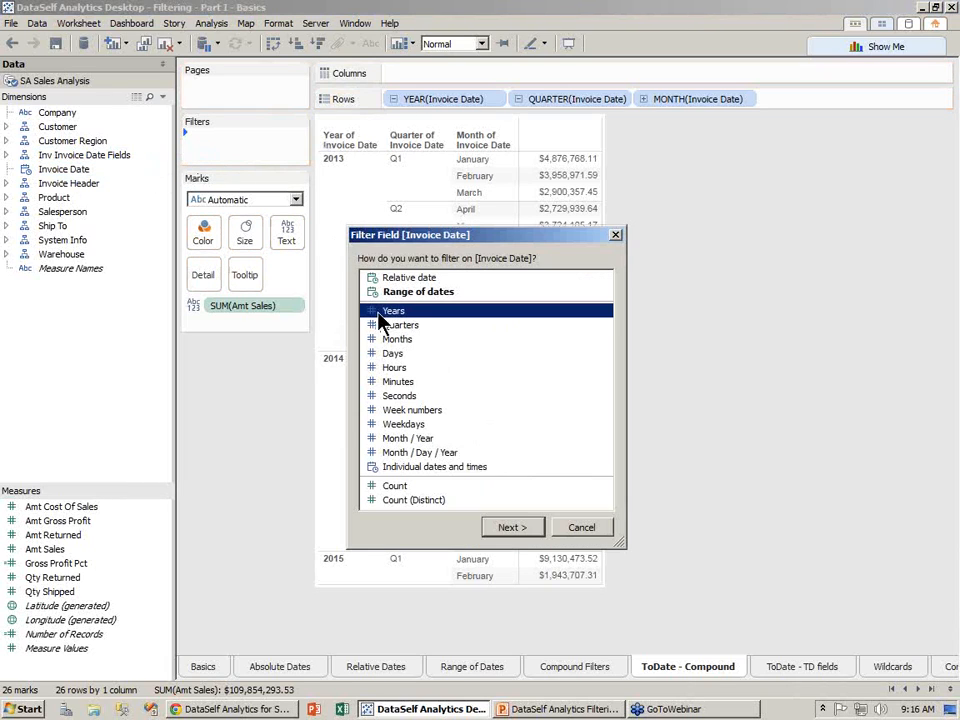
click(510, 527)
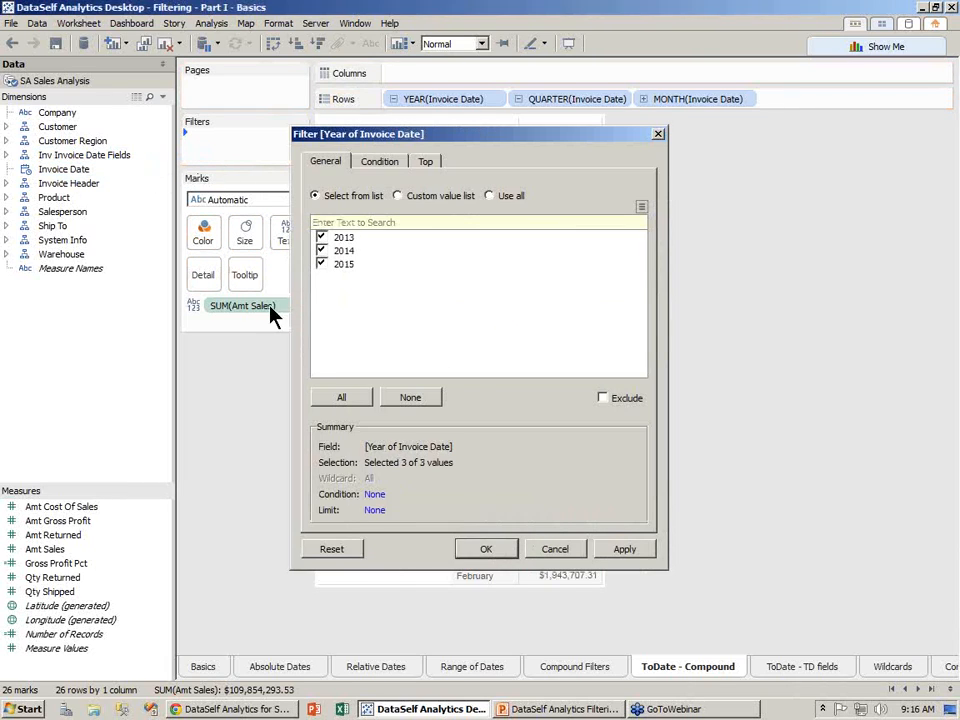
key(Return)
- Show the year filter card on the sheet and add Invoice Date to Filters again
click(296, 138)
click(288, 173)
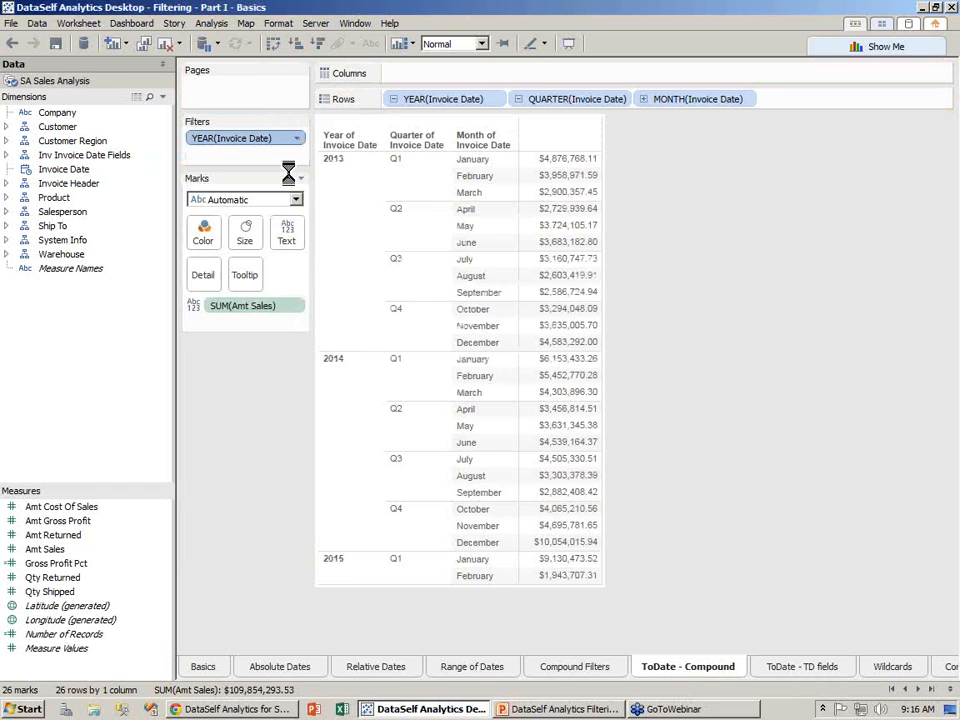
drag(79, 170, 229, 158)
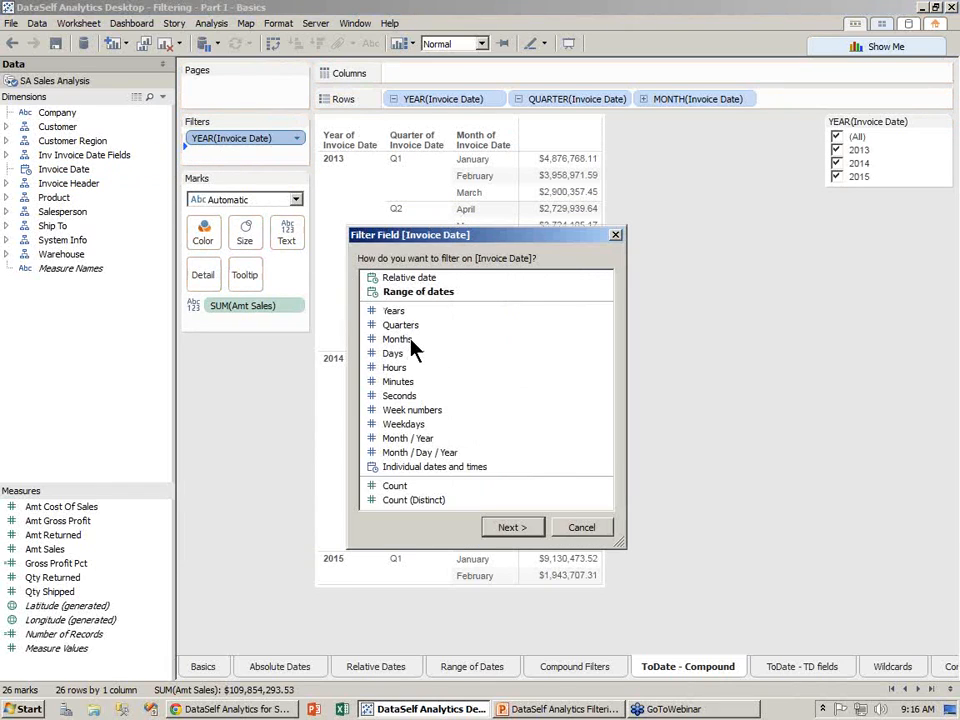
- Add a Quarter of Invoice Date filter with all quarters and show its filter card
click(412, 326)
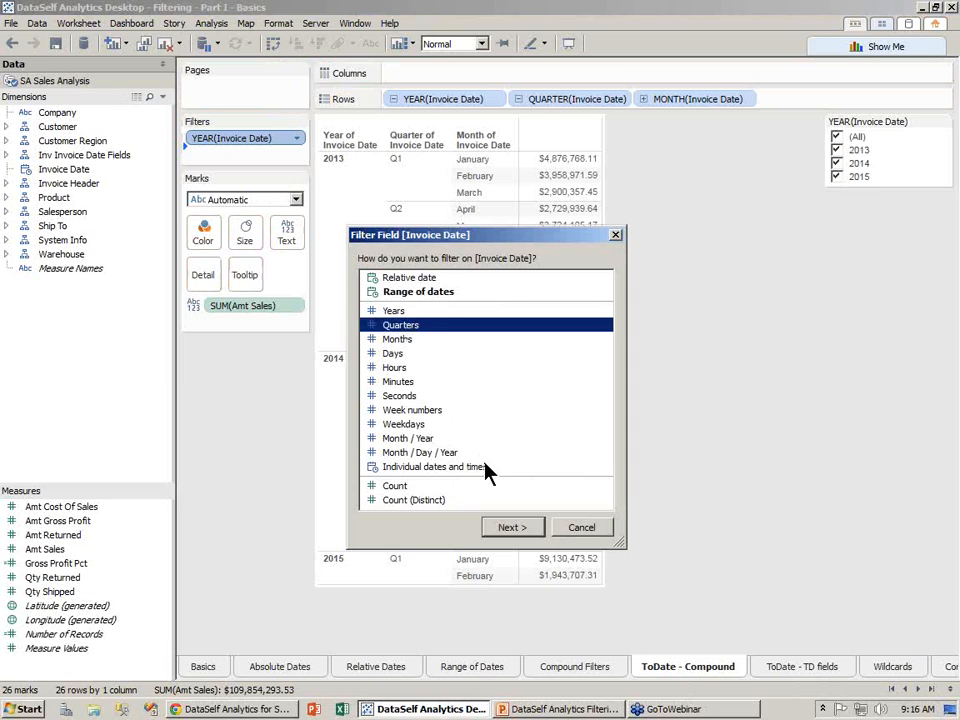
click(511, 529)
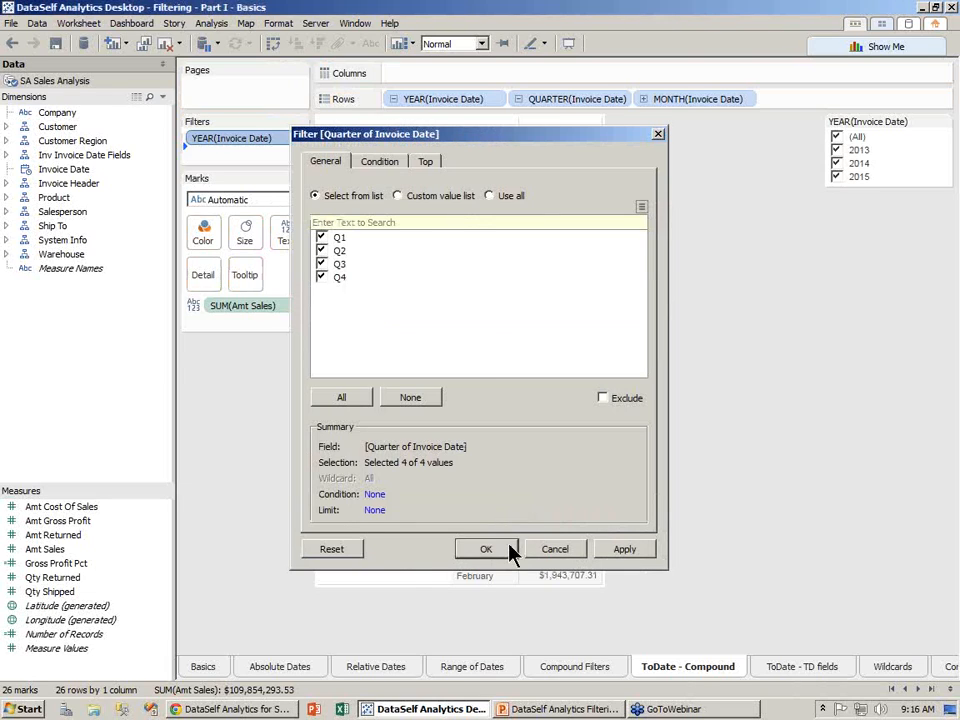
click(508, 550)
click(297, 158)
click(277, 191)
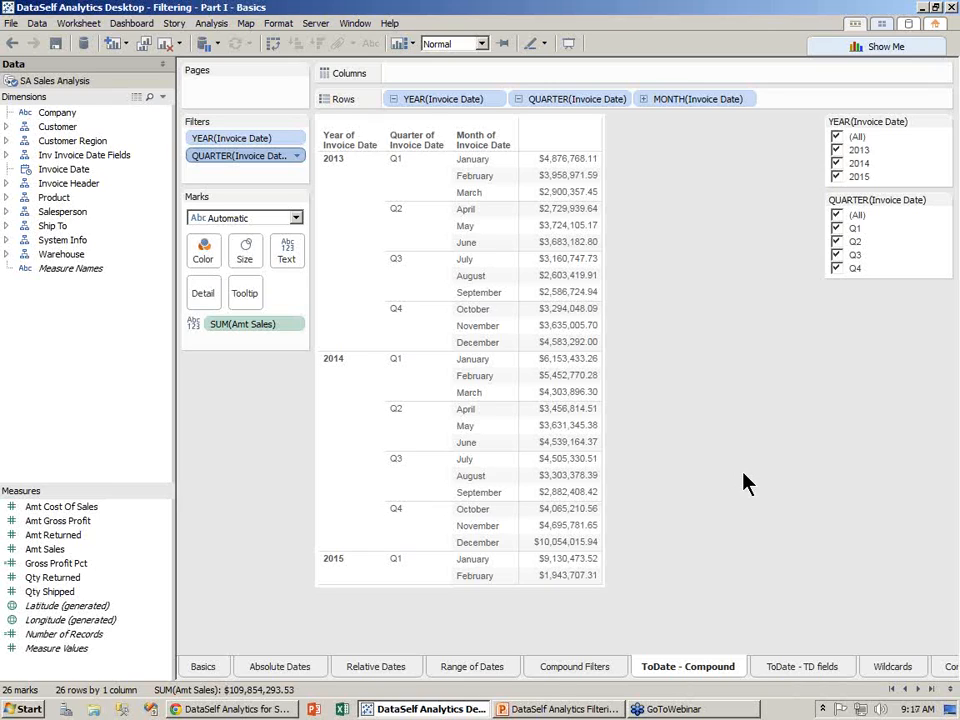
- Uncheck Q4, Q3 and Q2 so only Q1 remains
click(837, 268)
click(837, 255)
click(837, 242)
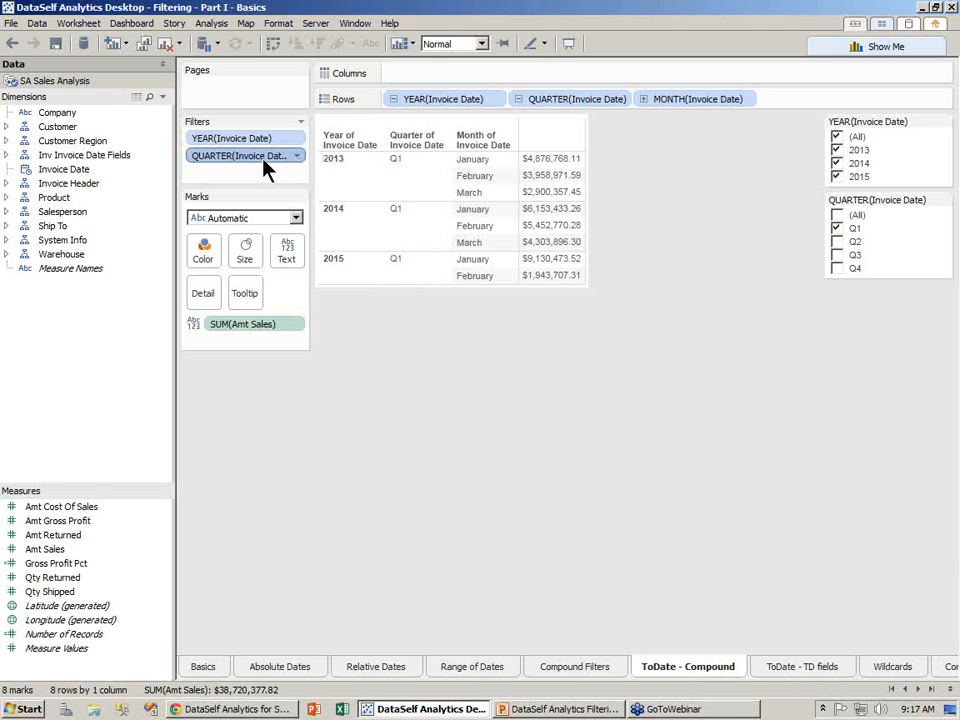
- Replace the quarter filter with a Month of Invoice Date filter shown as a card
drag(261, 163, 210, 165)
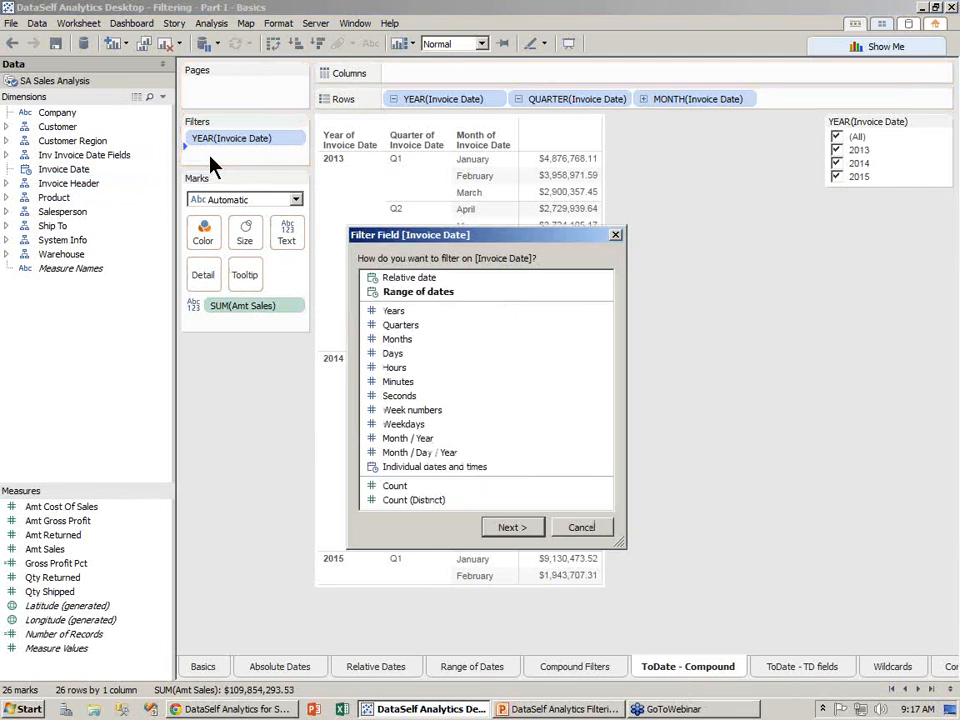
click(405, 341)
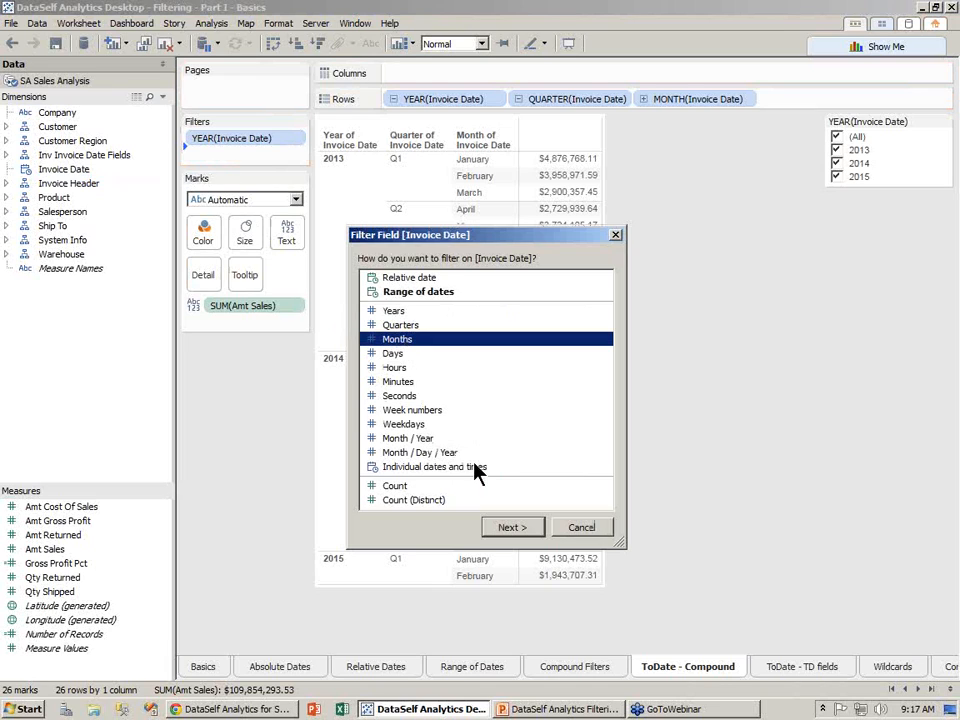
click(510, 528)
click(490, 552)
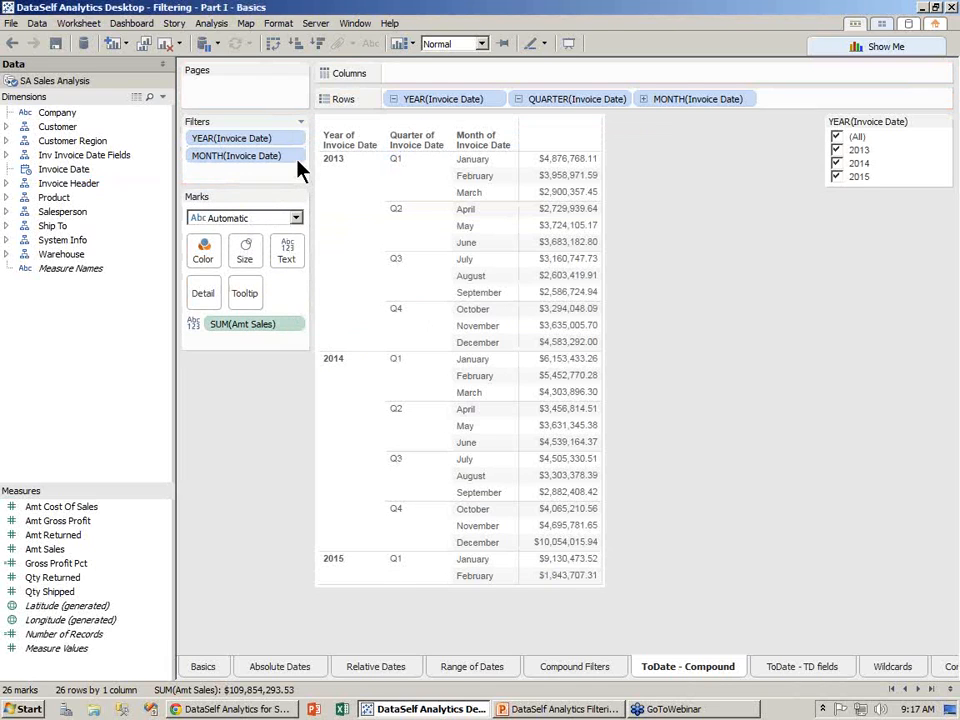
right_click(300, 168)
click(298, 189)
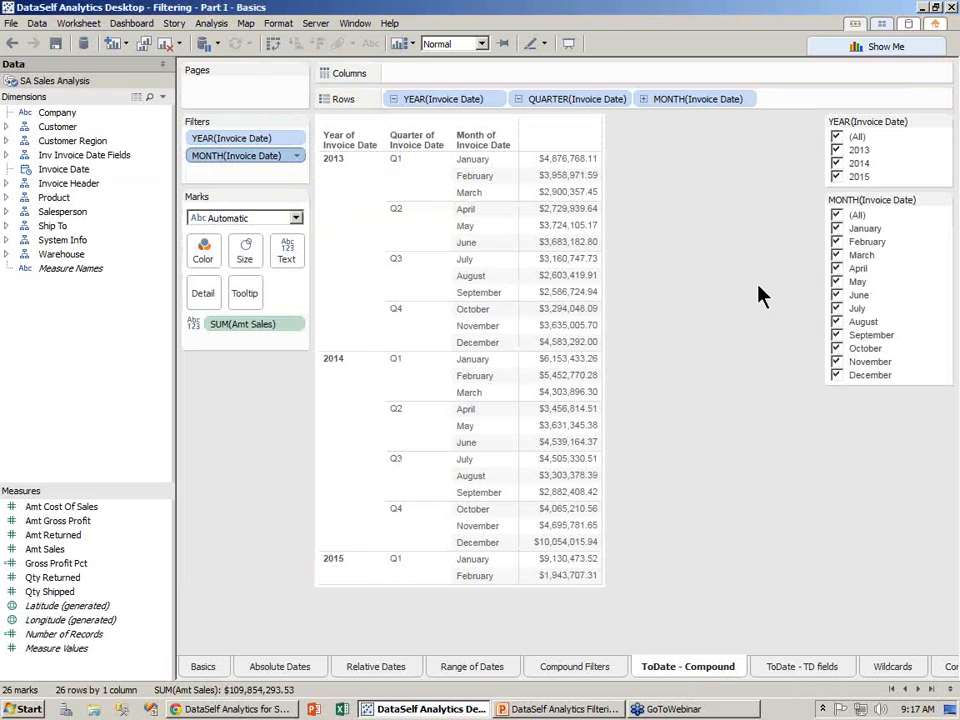
- Keep only January and February in the month filter and collapse the table to yearly totals
click(837, 216)
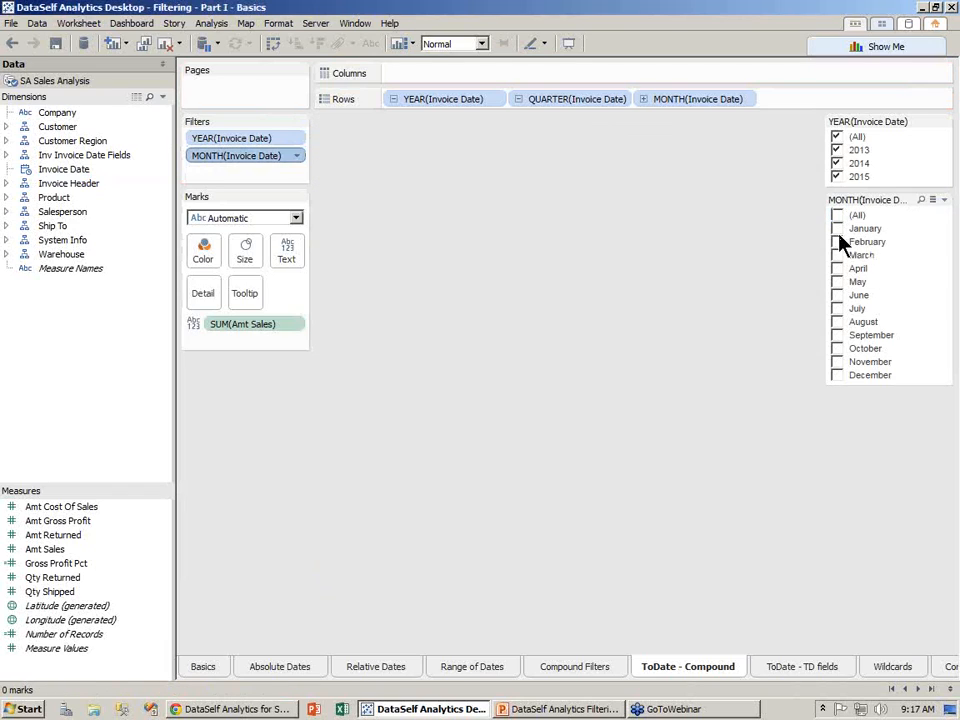
click(837, 228)
click(837, 242)
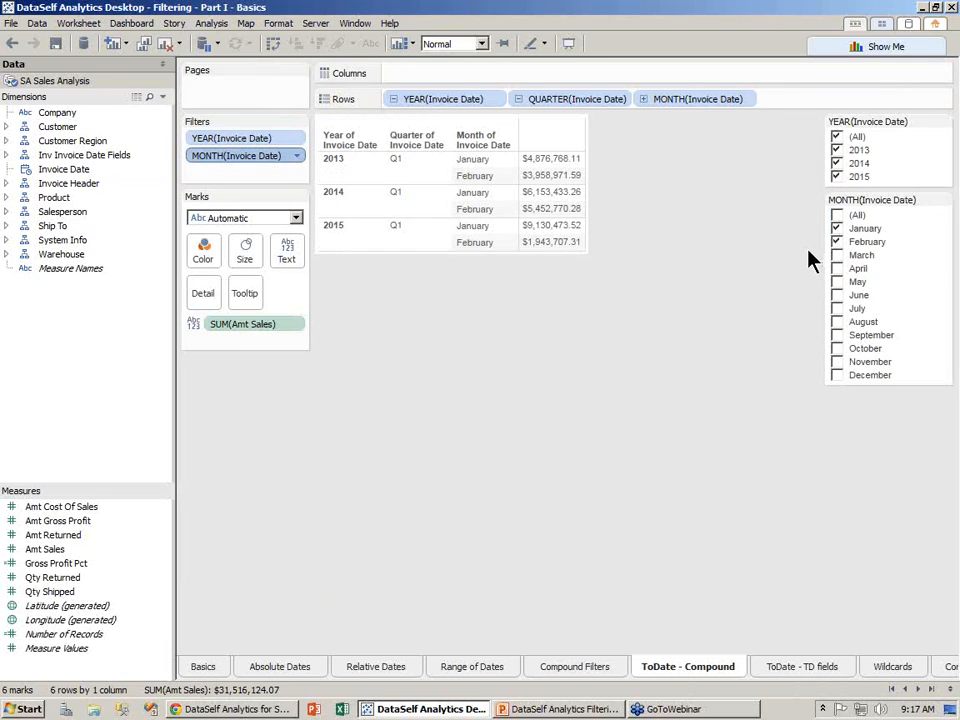
click(394, 100)
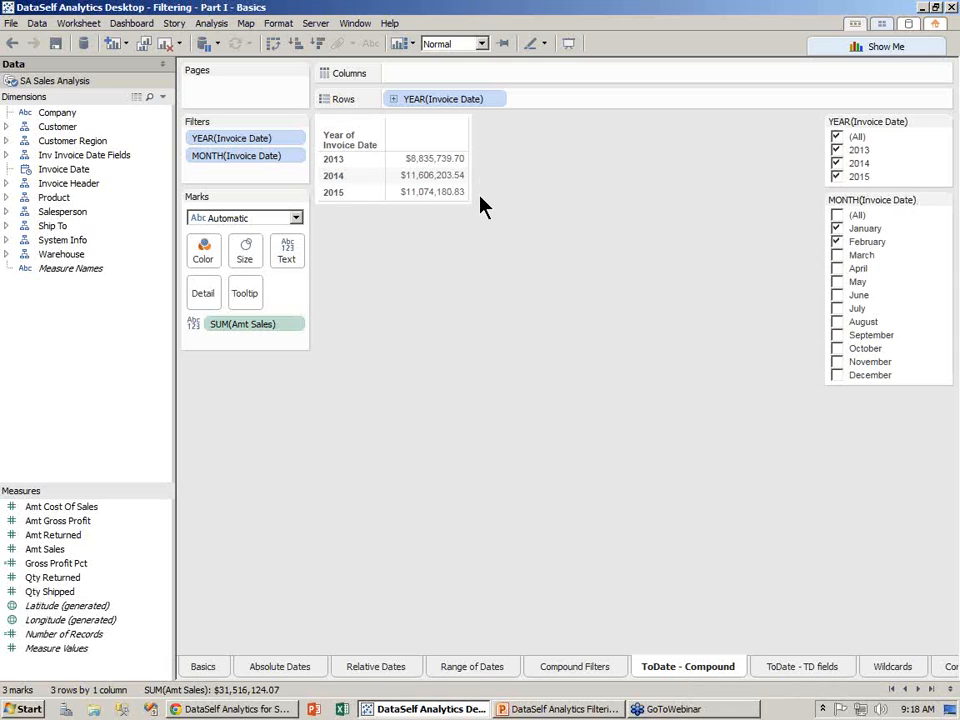
- Widen the month filter to January through May, then move to the ToDate - TD fields sheet
click(837, 242)
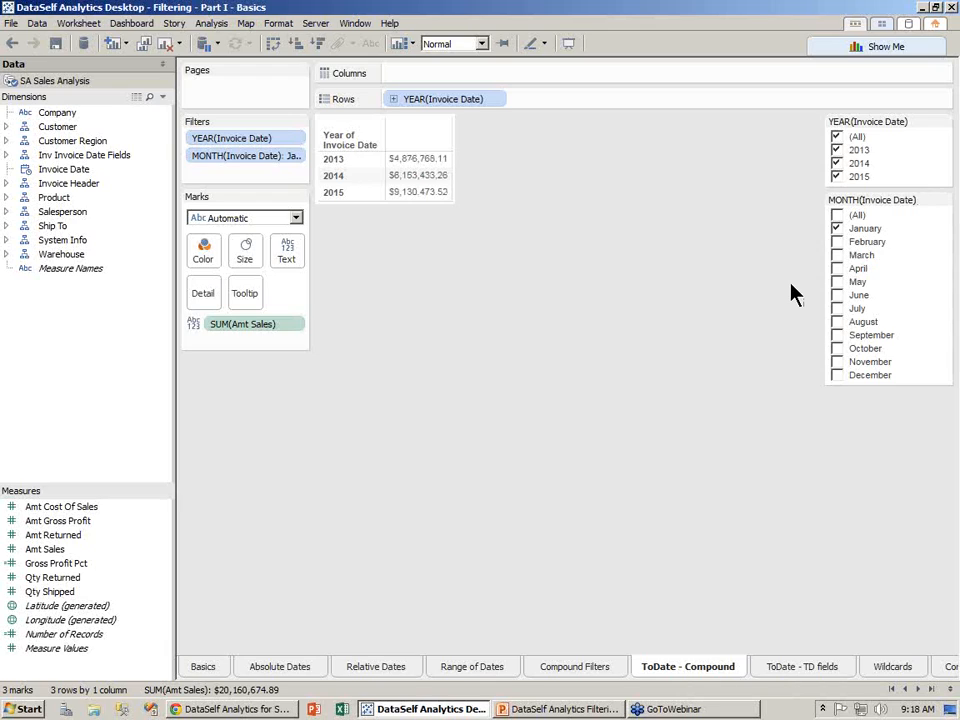
click(838, 243)
click(838, 256)
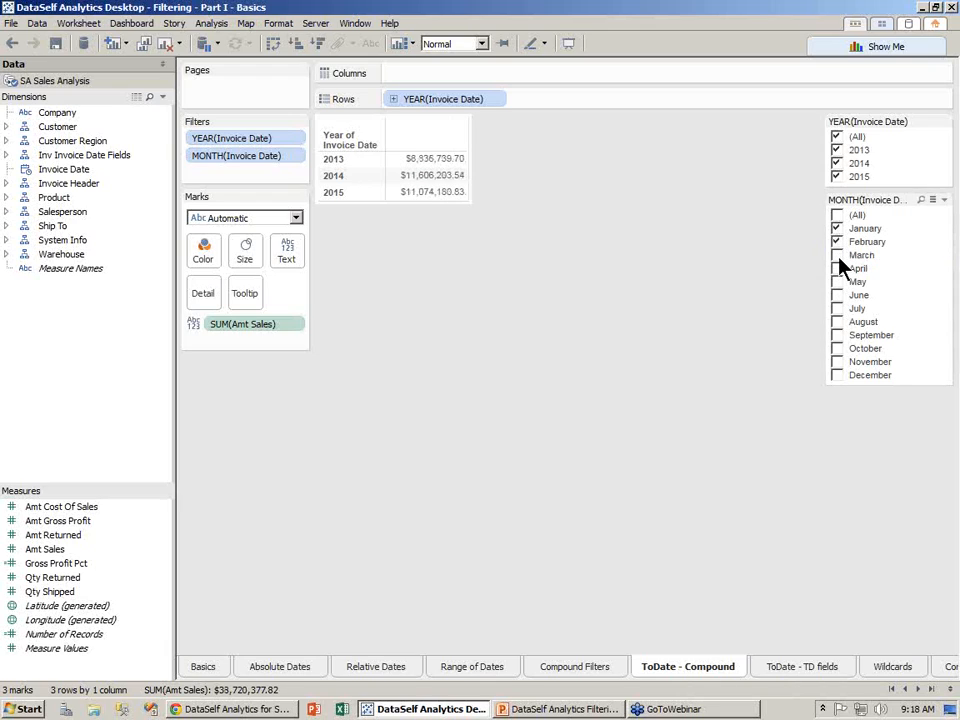
click(838, 269)
click(838, 282)
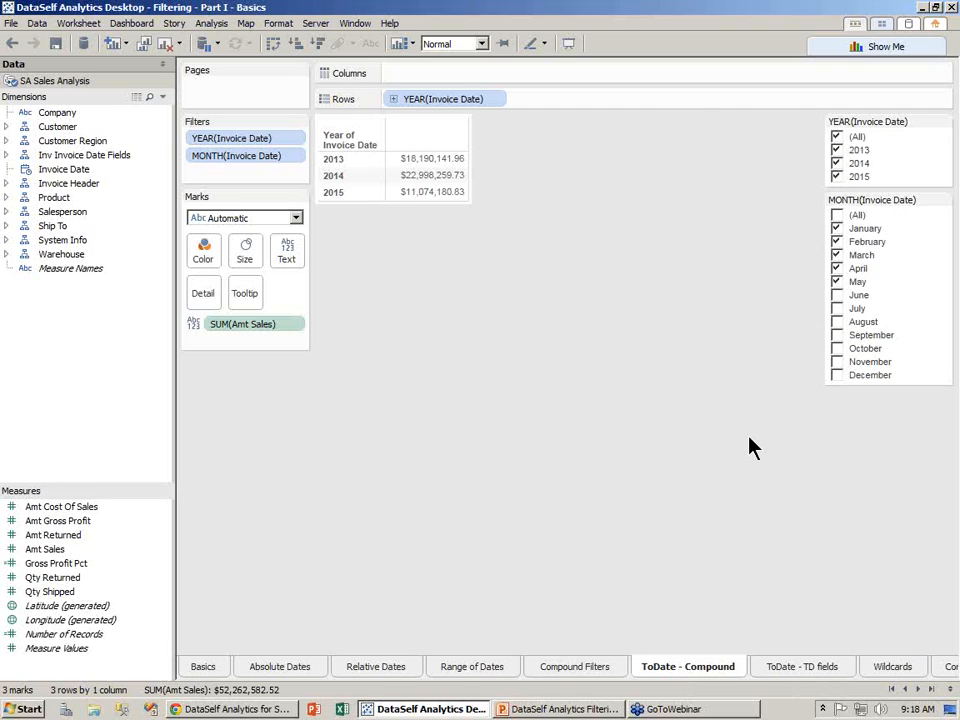
click(801, 667)
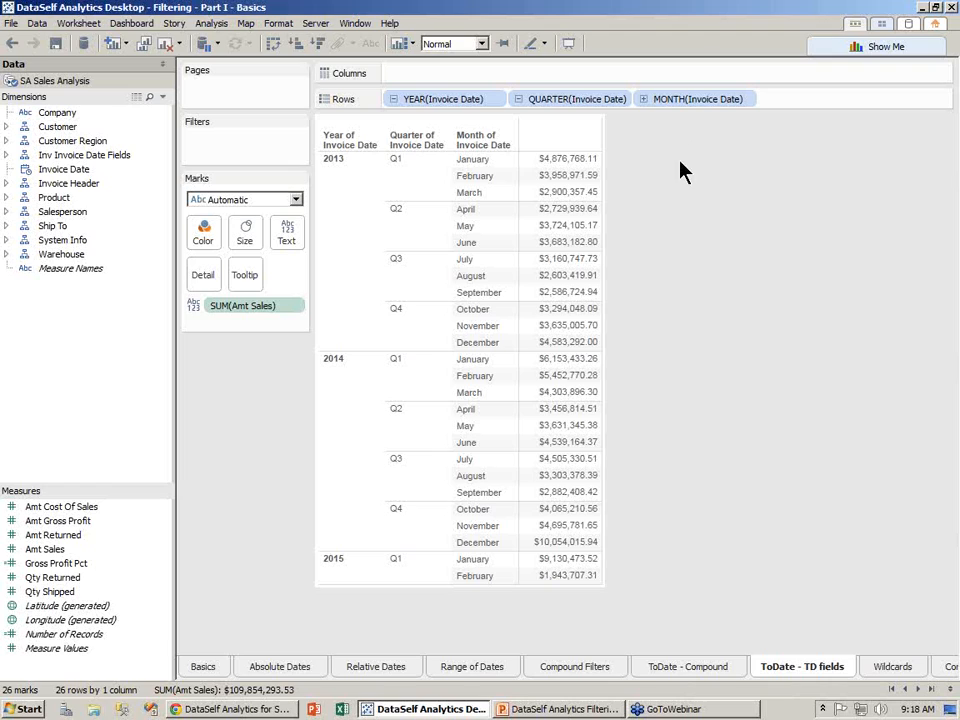
- Drill Invoice Date down to individual days (554 rows) and expand the Inv Invoice Date Fields folder
click(644, 99)
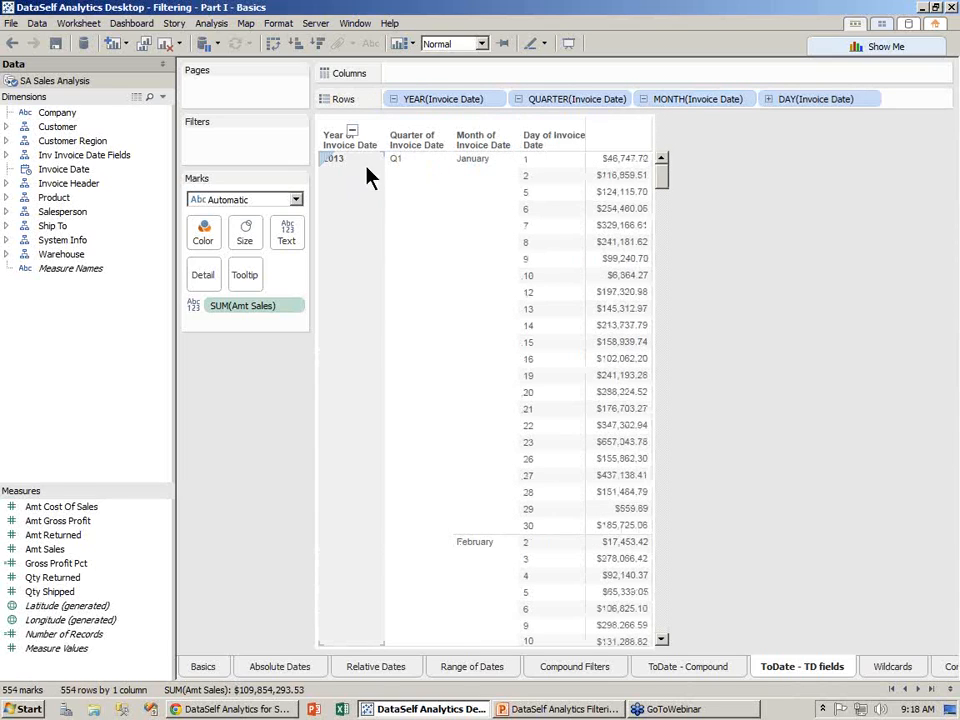
drag(665, 182, 664, 645)
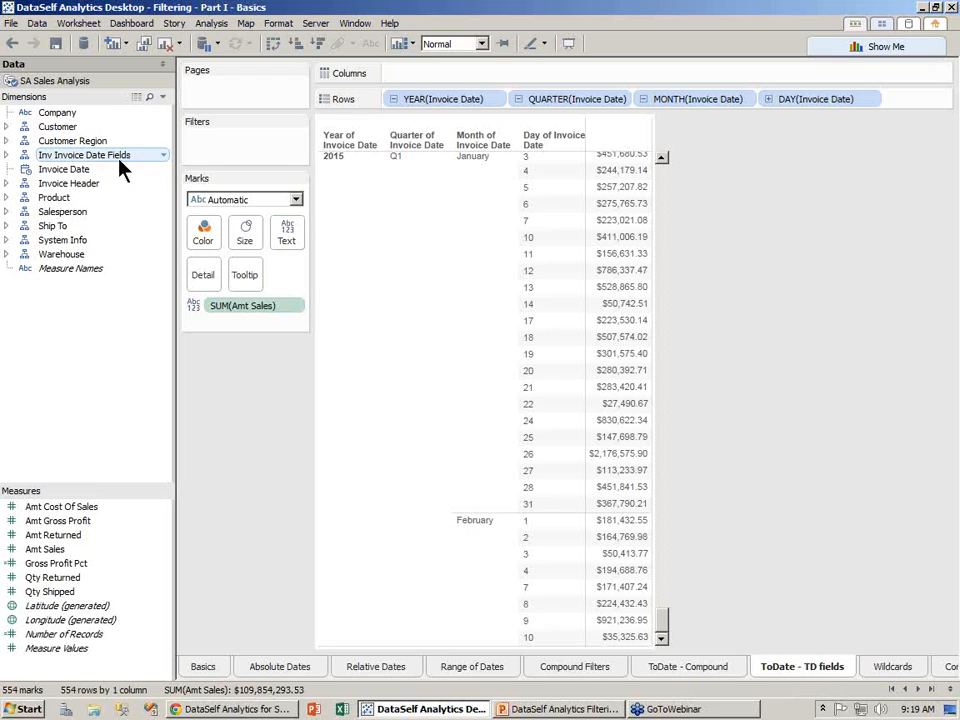
click(7, 156)
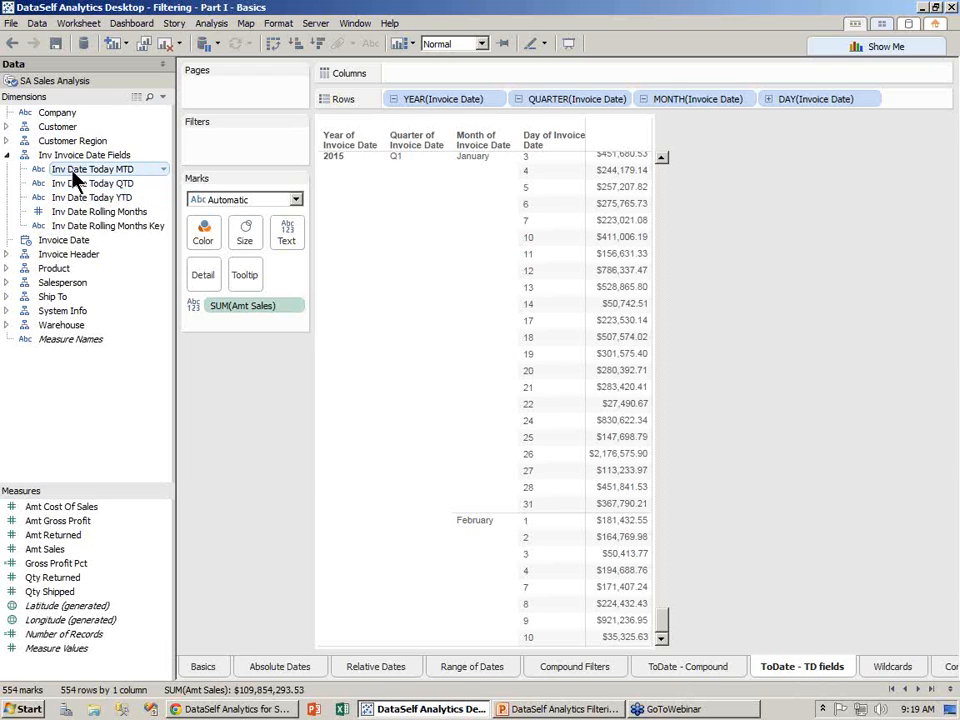
drag(75, 175, 230, 154)
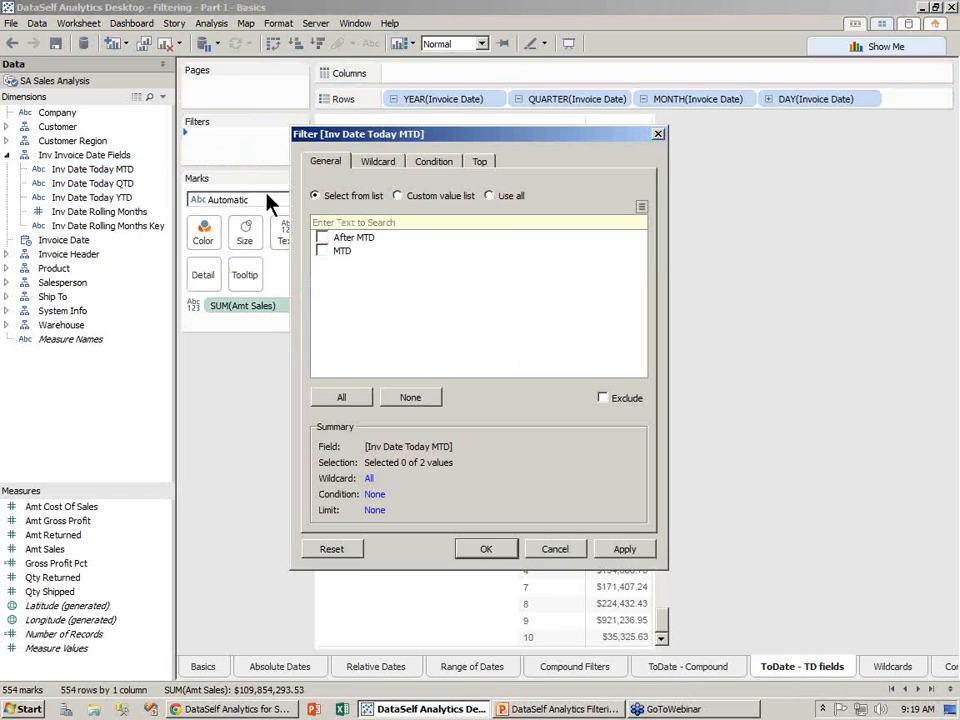
click(321, 238)
click(321, 251)
click(492, 552)
click(297, 139)
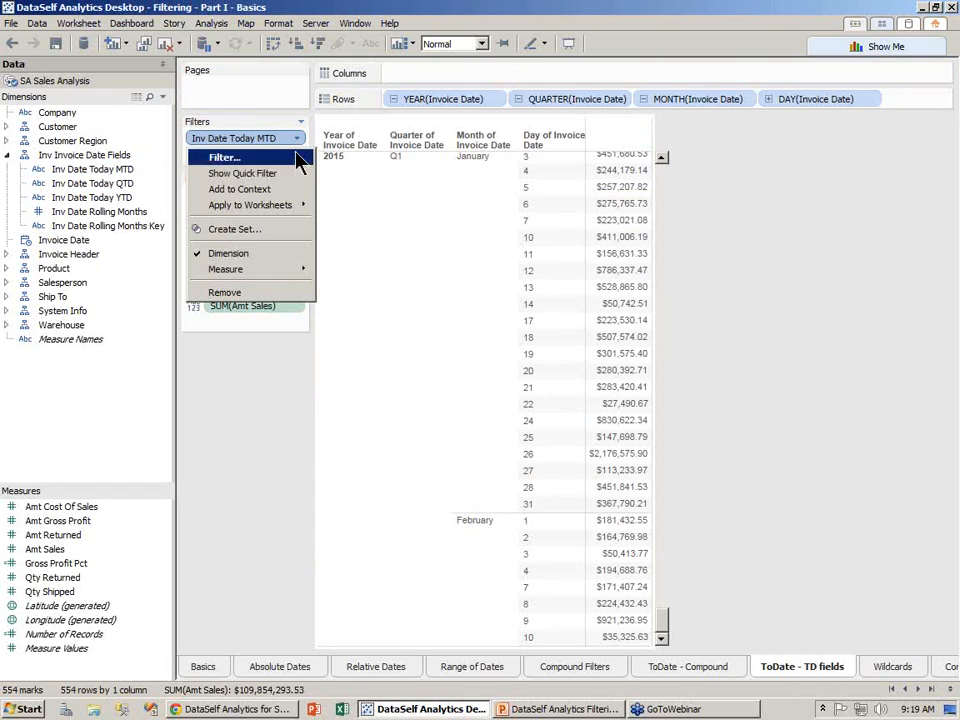
click(295, 175)
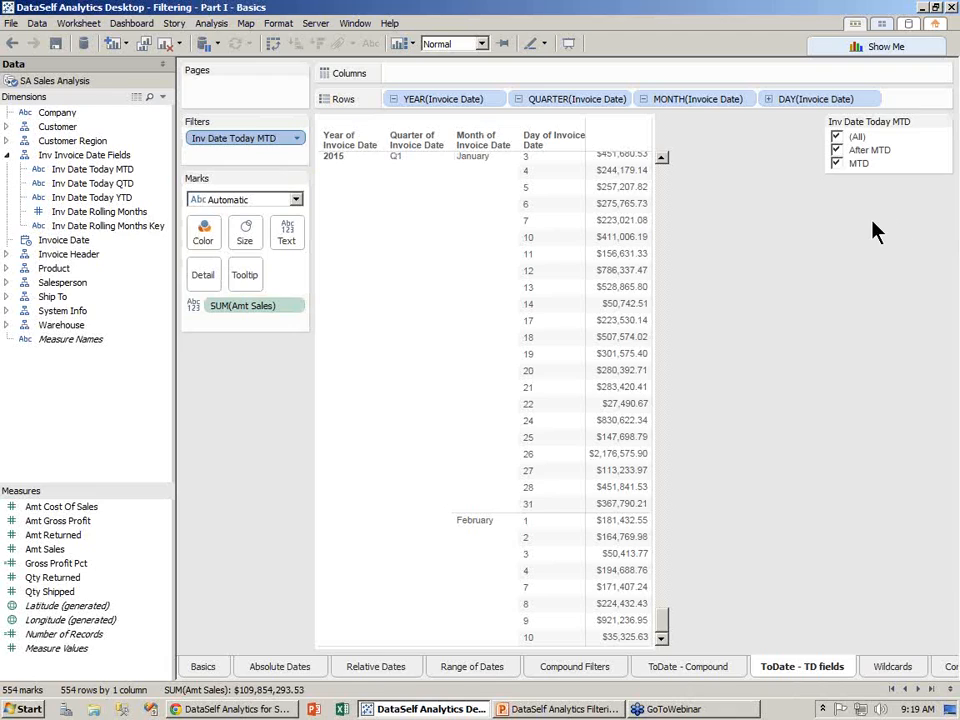
click(837, 151)
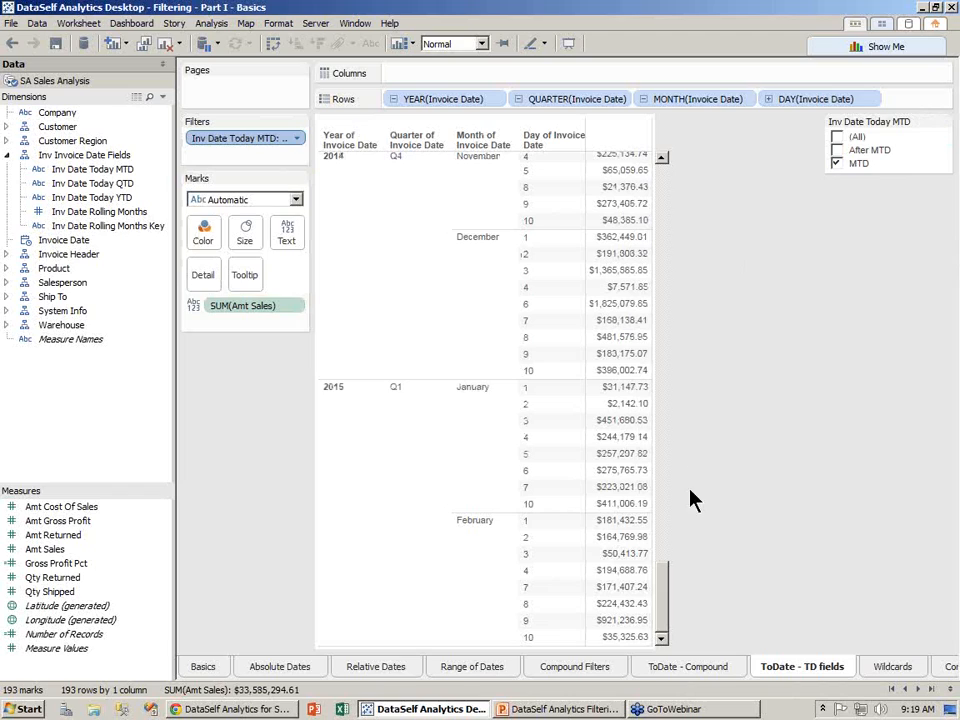
drag(667, 585, 666, 561)
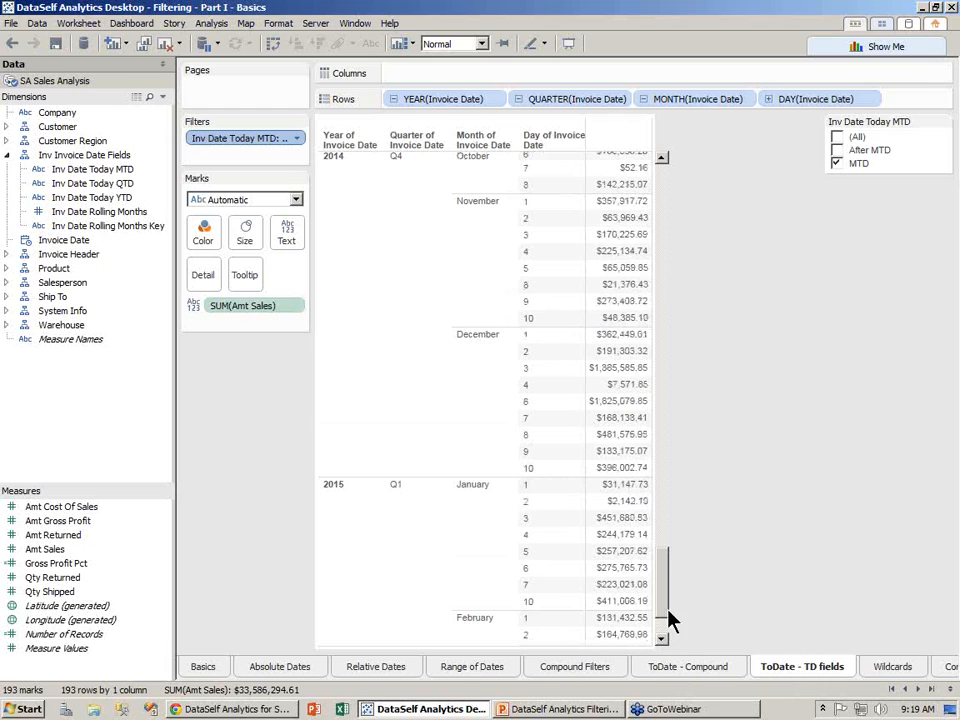
drag(664, 604, 658, 690)
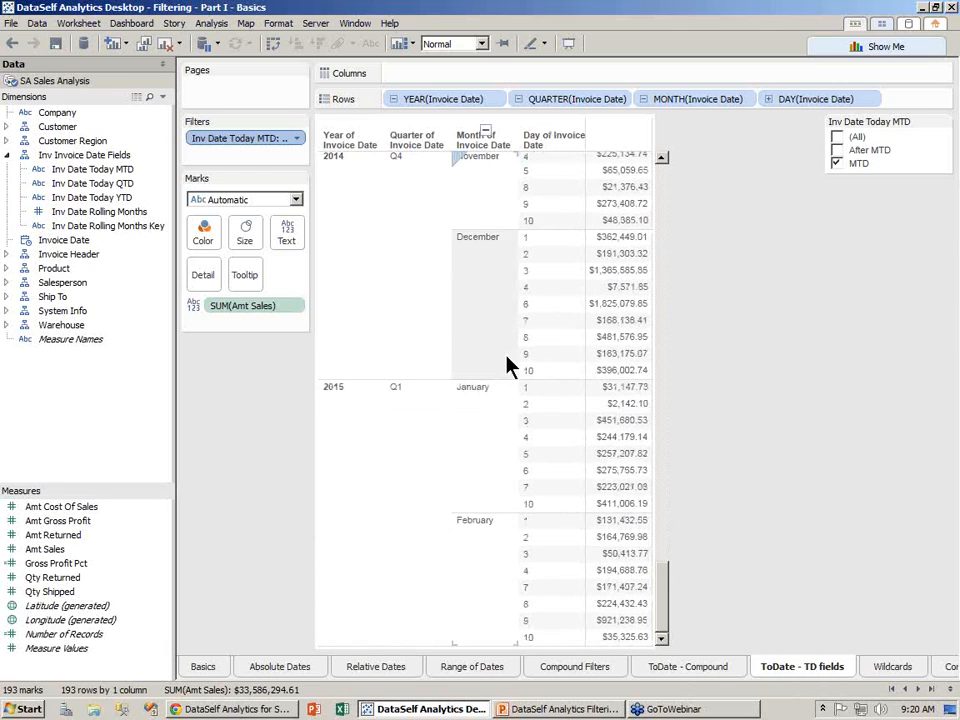
click(644, 99)
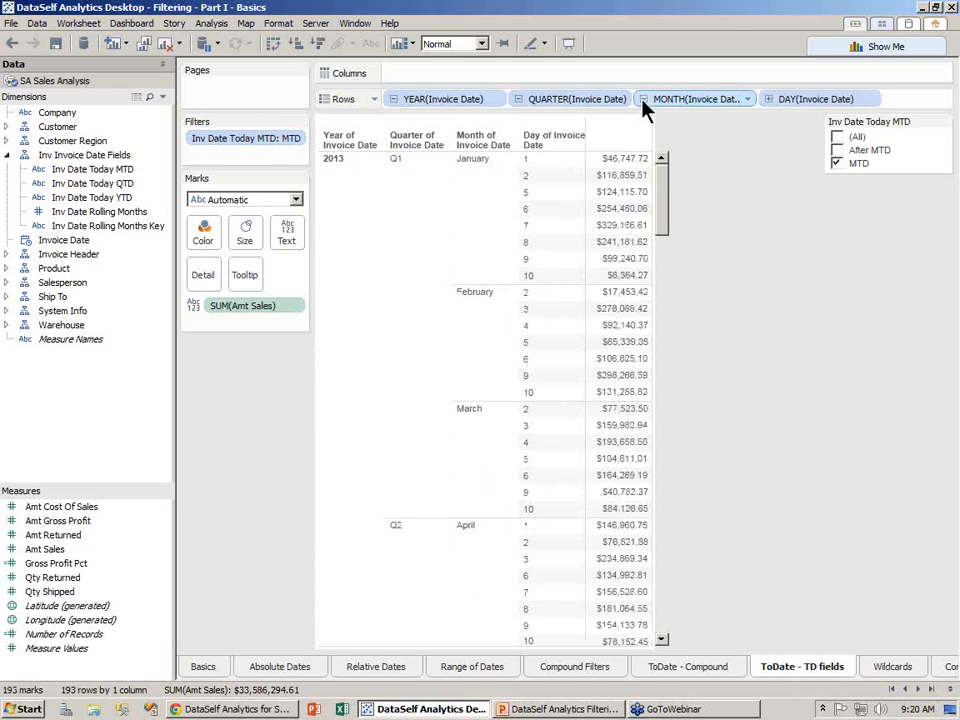
mouse_move(236, 142)
mouse_down()
mouse_move(150, 170)
mouse_move(66, 174)
mouse_move(90, 186)
mouse_move(237, 152)
mouse_up()
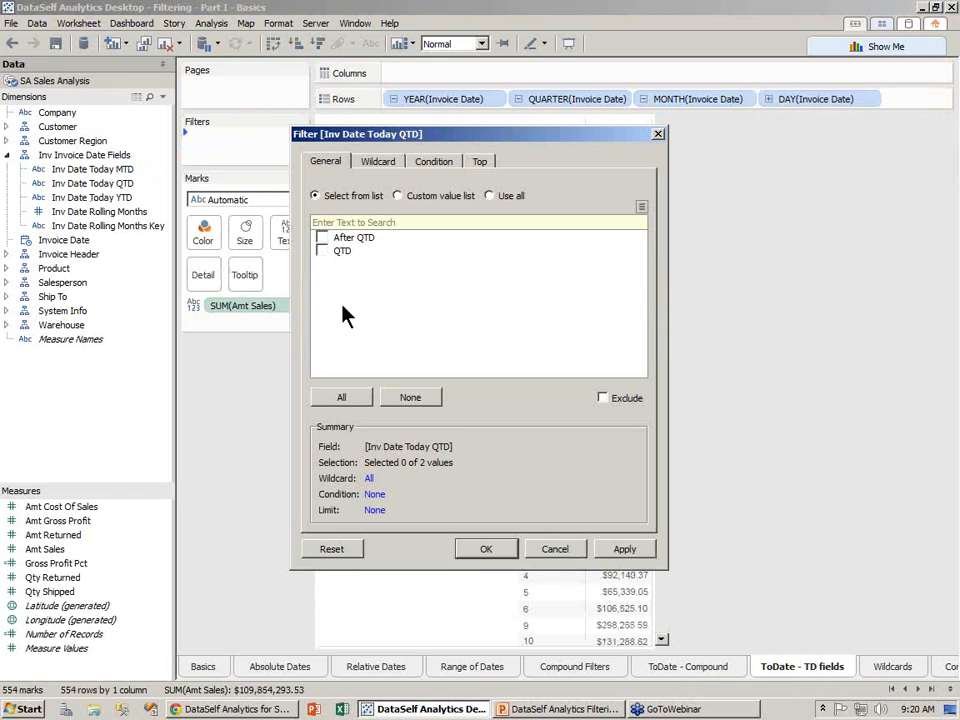
click(341, 397)
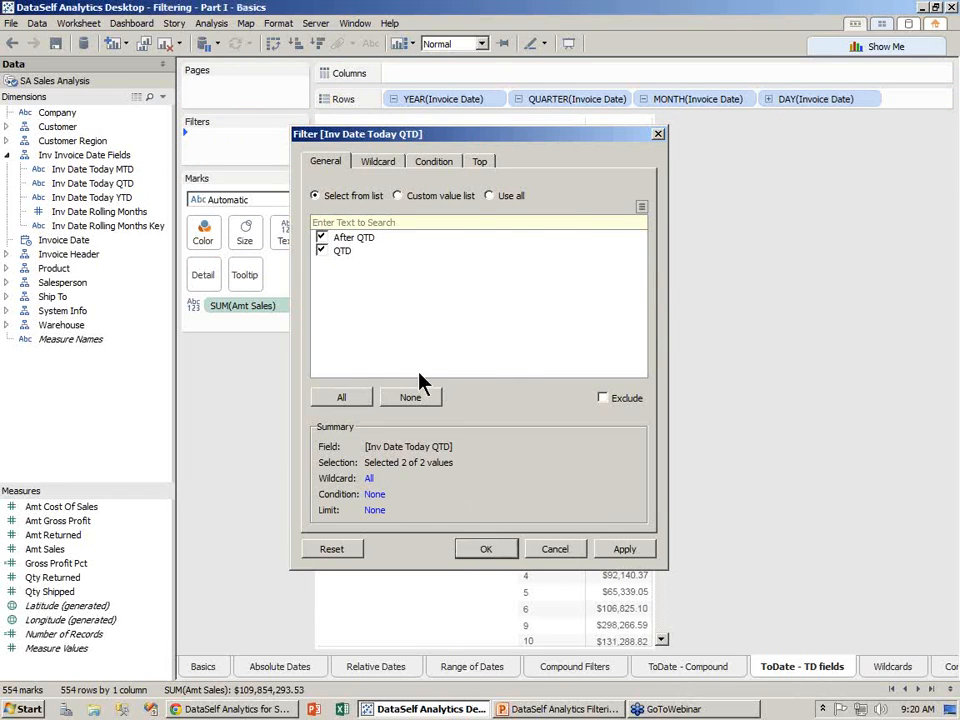
key(Return)
click(296, 138)
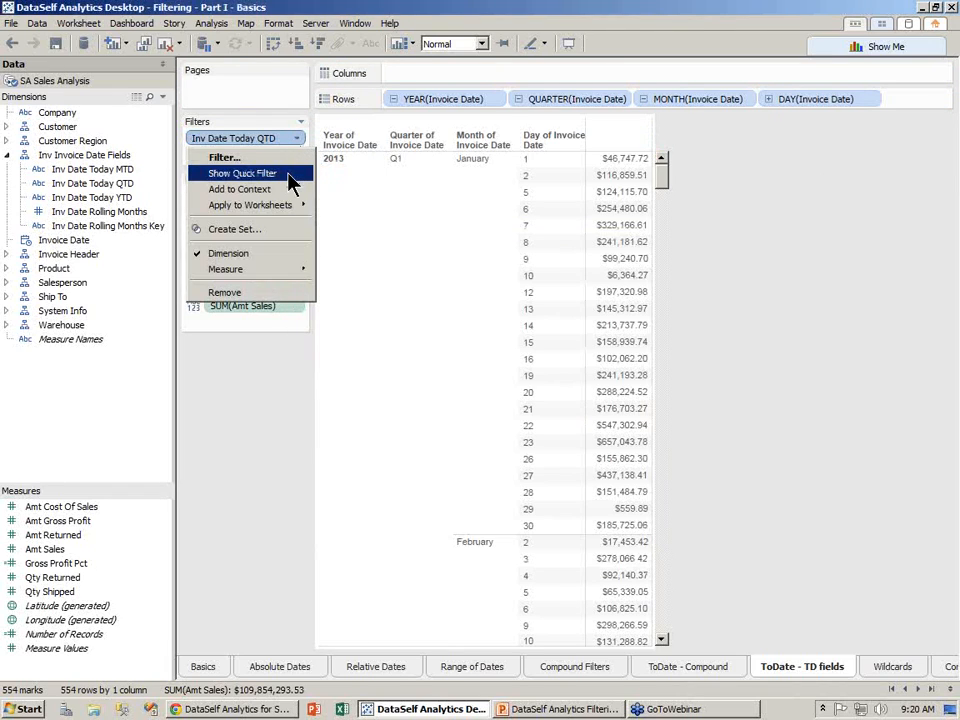
click(289, 175)
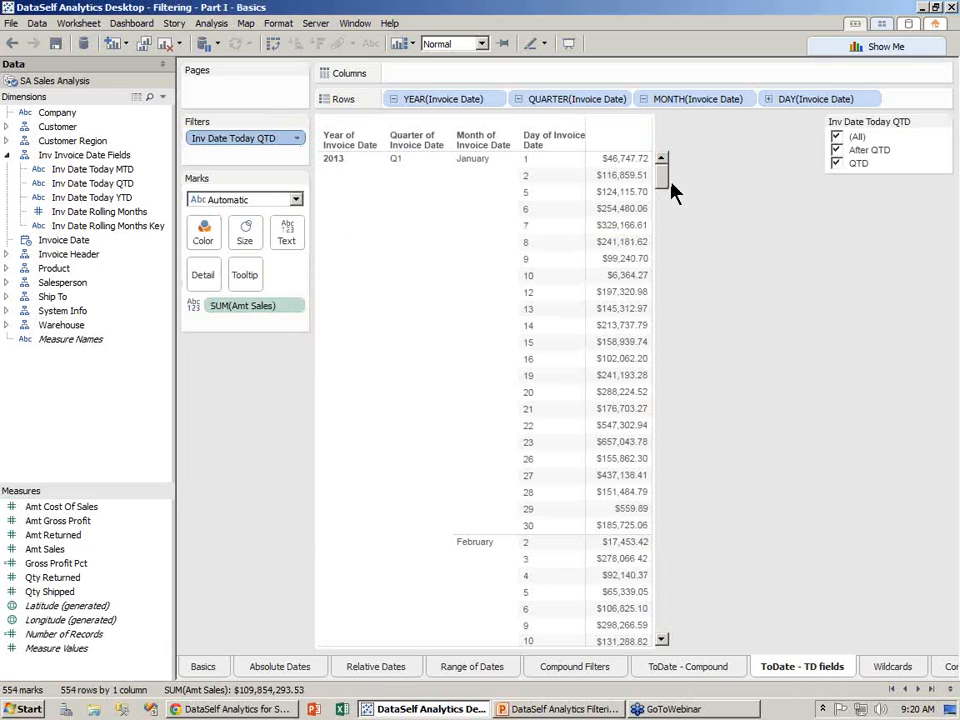
drag(664, 188, 670, 645)
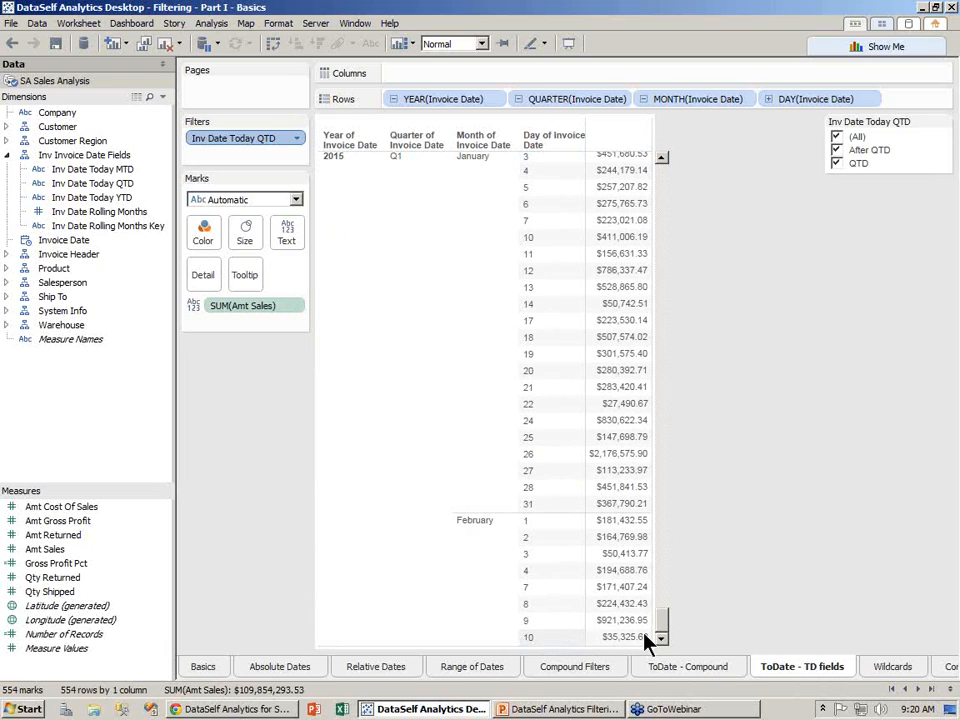
click(837, 150)
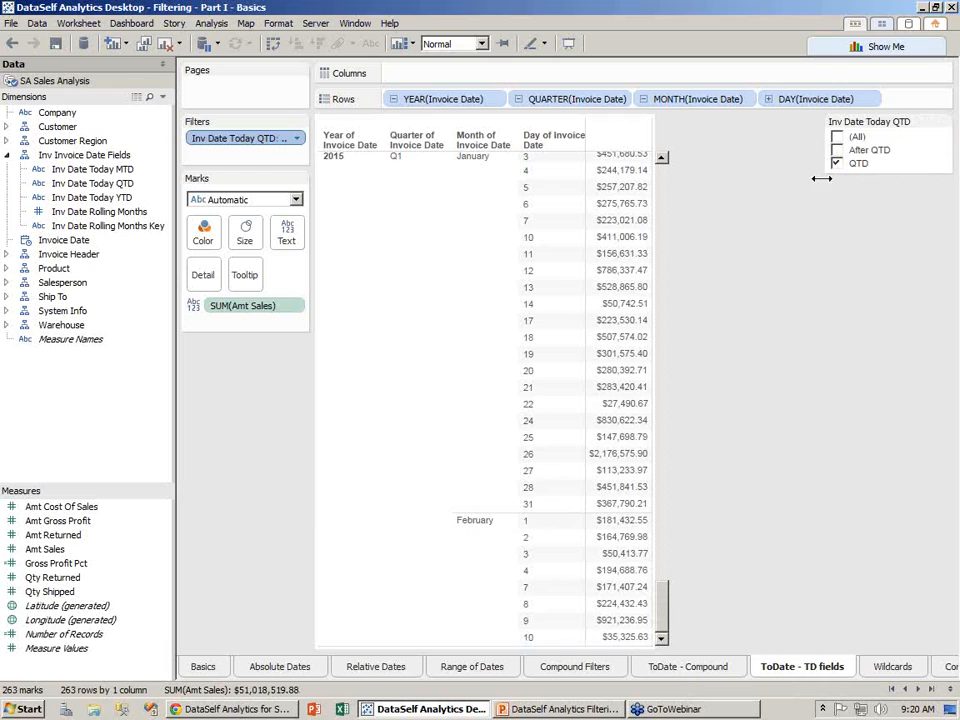
drag(663, 600, 664, 552)
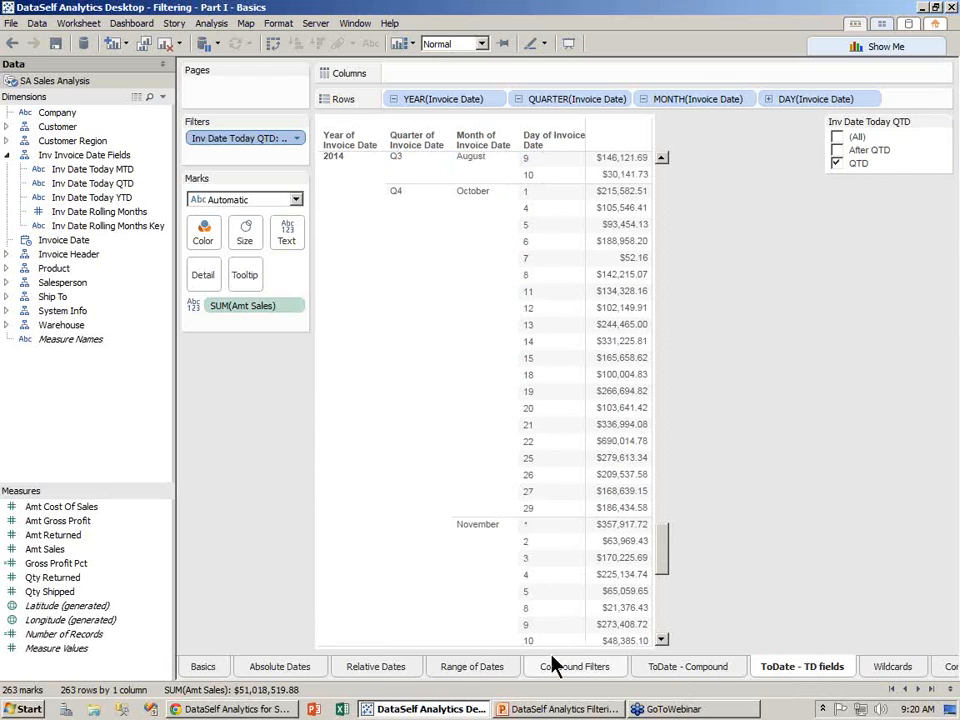
drag(665, 570, 660, 160)
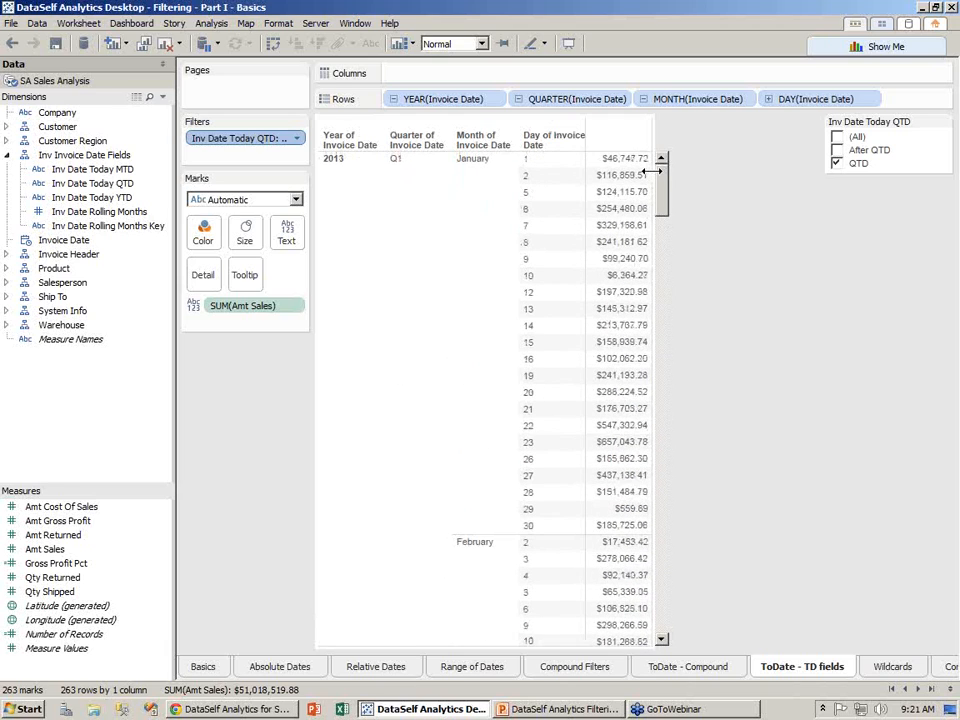
click(517, 99)
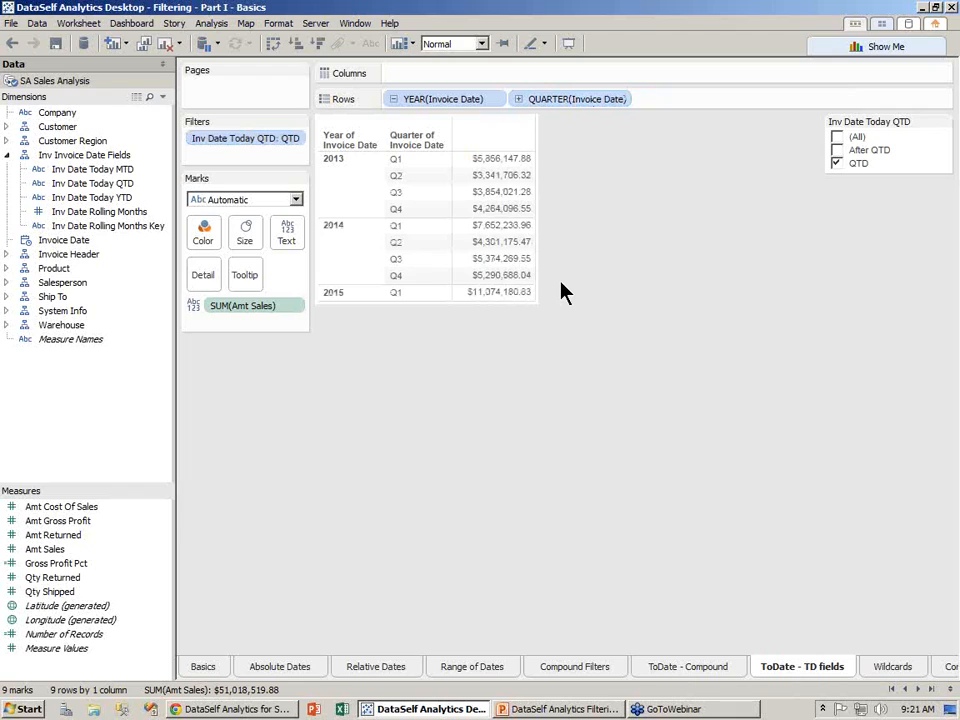
mouse_move(514, 168)
click(517, 100)
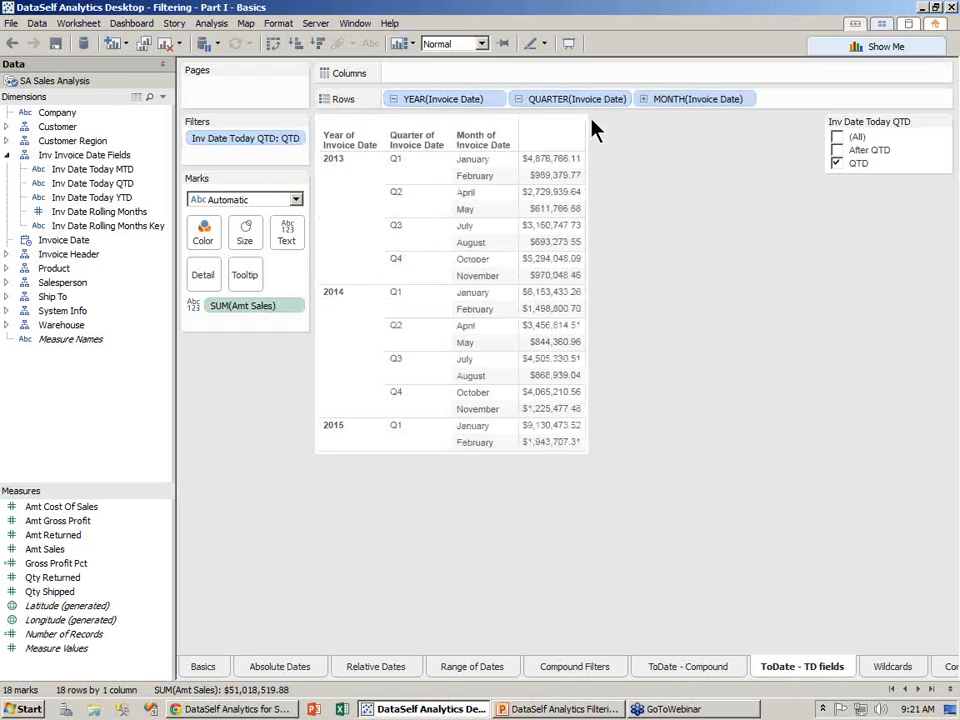
click(645, 100)
mouse_move(232, 145)
mouse_down()
mouse_move(189, 146)
mouse_move(64, 182)
mouse_move(86, 197)
mouse_move(140, 167)
mouse_move(240, 142)
mouse_move(242, 150)
mouse_up()
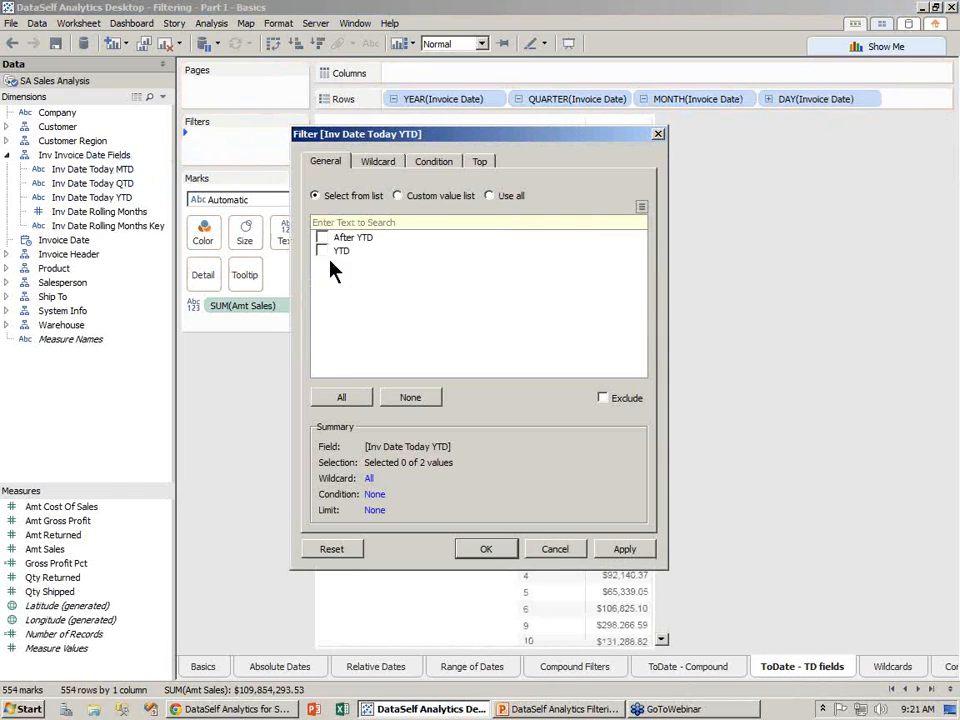
- Include all Inv Date Today YTD values, show its quick filter, and uncheck After YTD
click(341, 398)
click(486, 551)
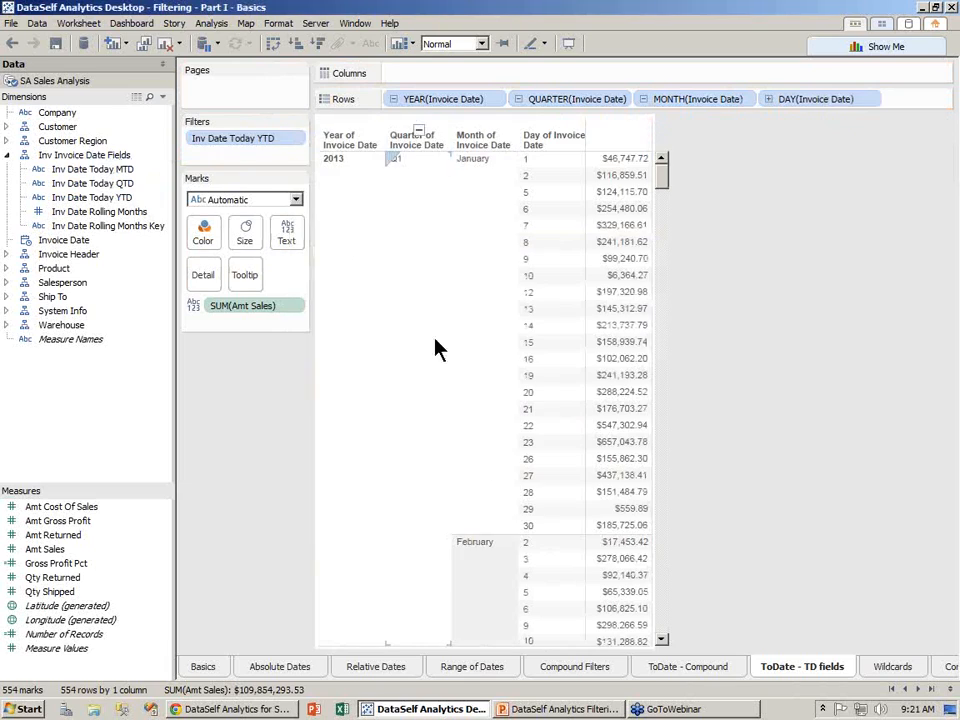
click(297, 138)
click(279, 173)
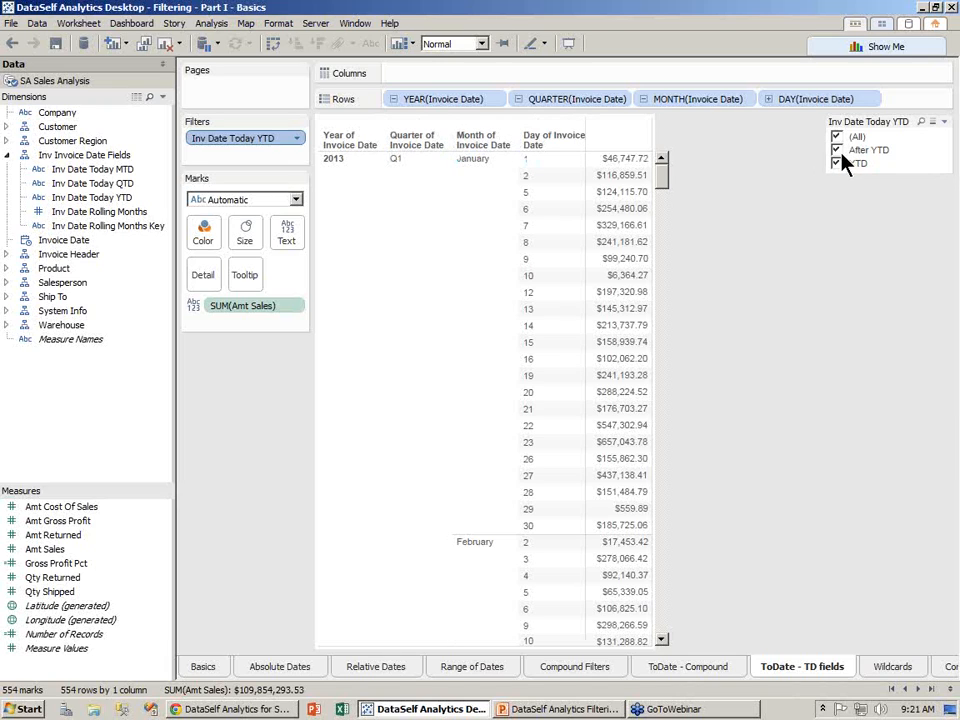
click(836, 151)
- Collapse the day and month rows to yearly totals, then switch to the Wildcards sheet
mouse_move(662, 242)
mouse_down()
mouse_move(666, 355)
mouse_move(660, 163)
mouse_move(668, 218)
mouse_up()
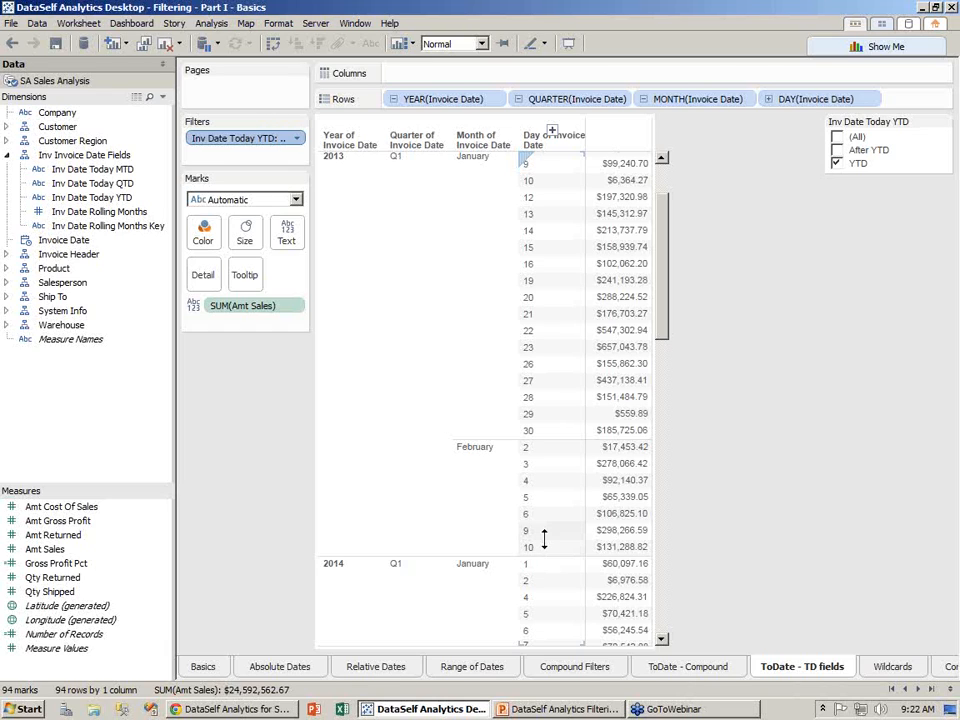
drag(665, 270, 670, 205)
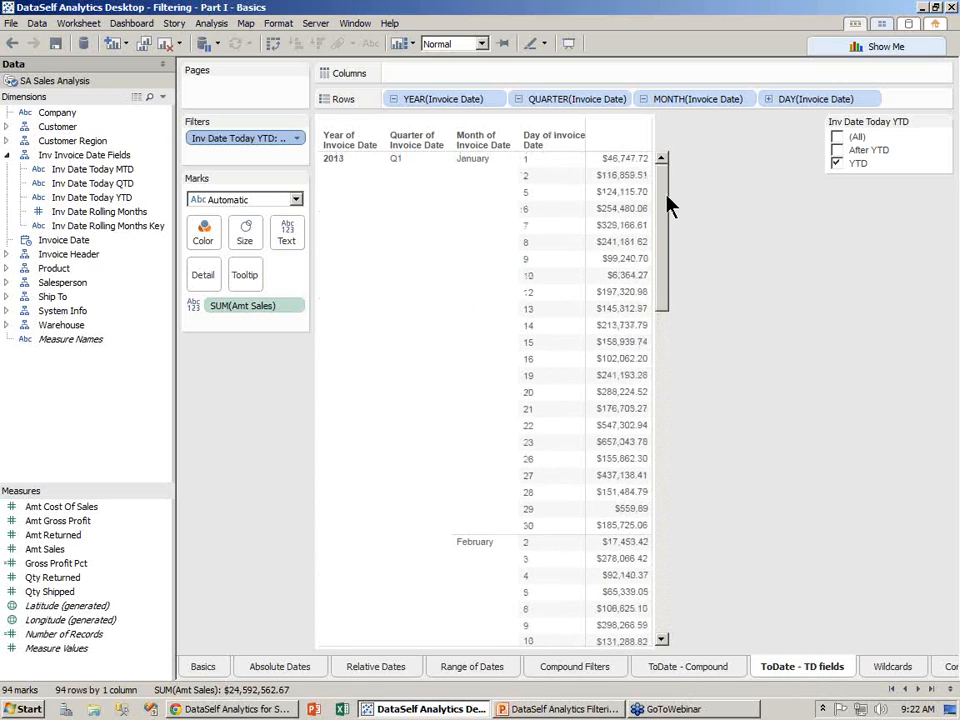
click(644, 99)
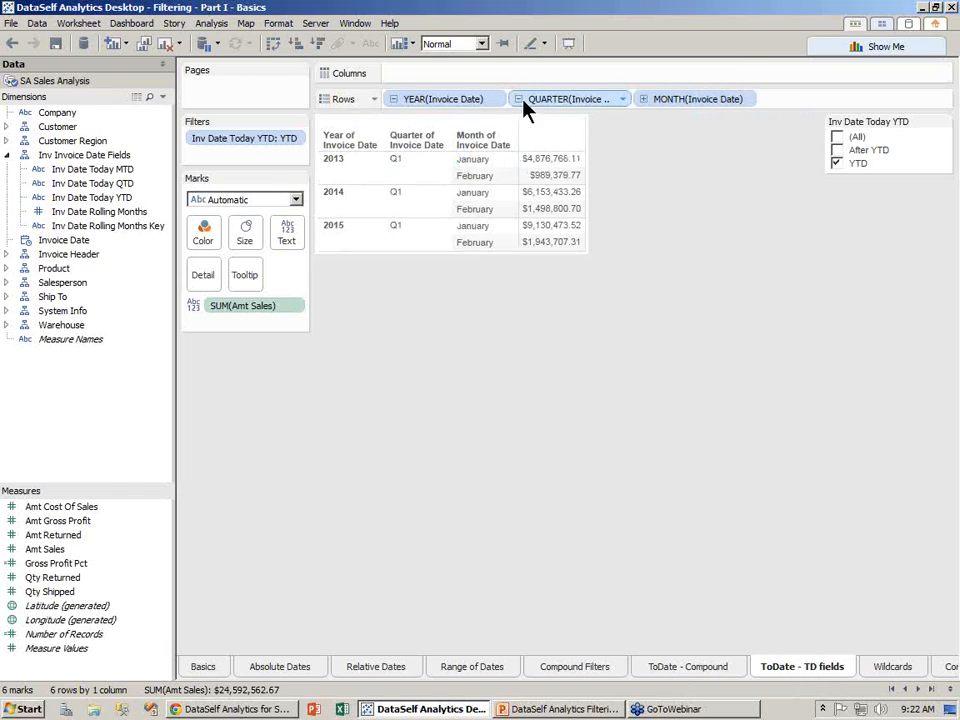
click(394, 99)
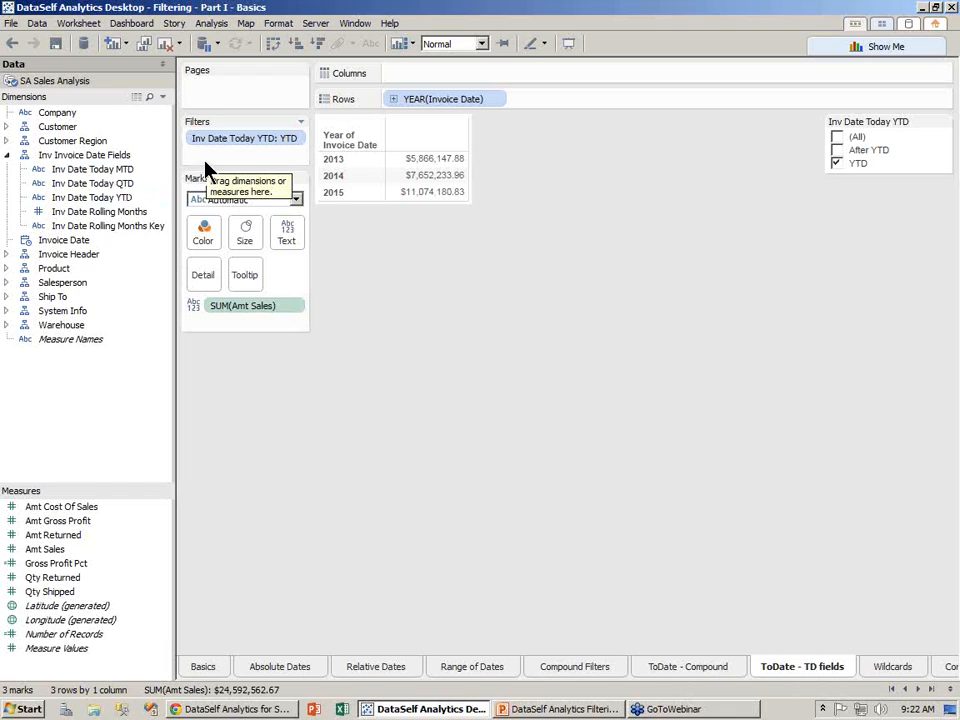
click(886, 668)
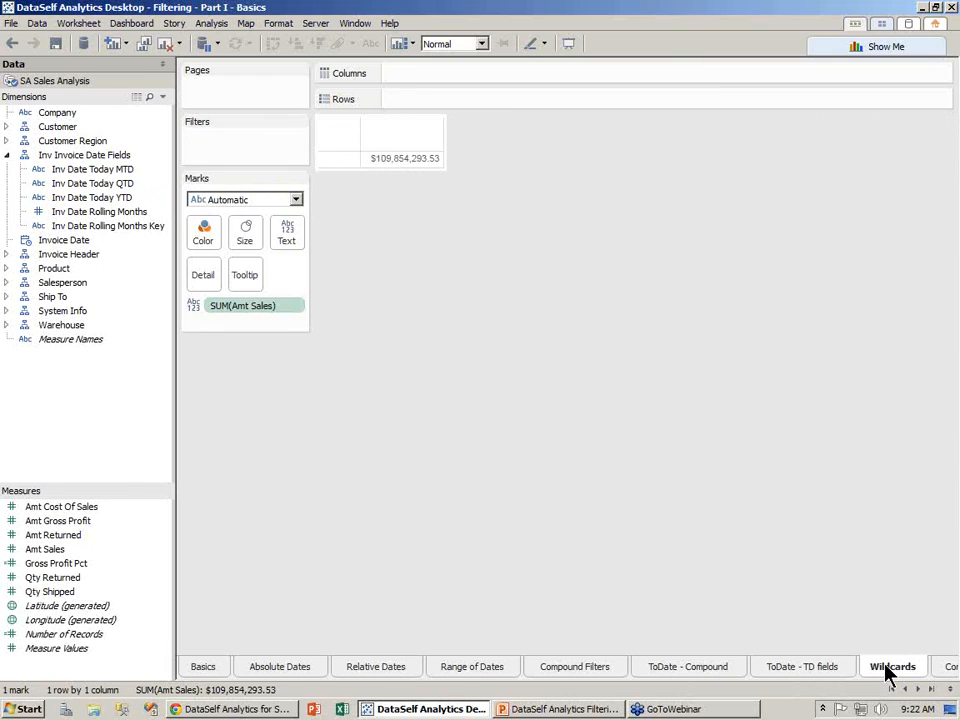
- Expand the Product fields and list Amt Sales by Item Desc as rows
click(6, 268)
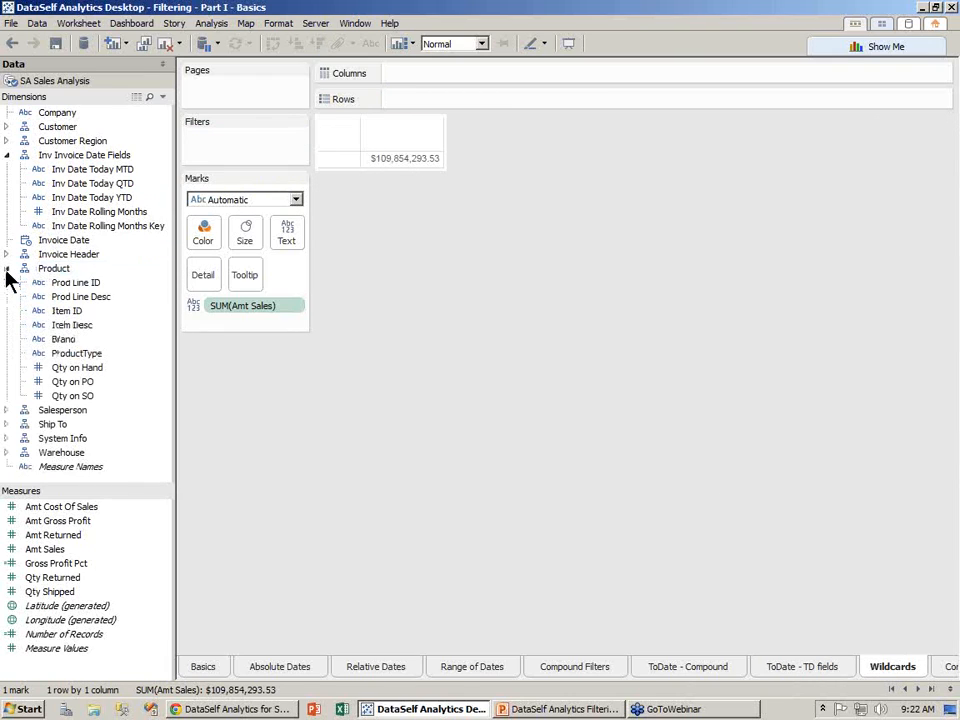
click(71, 326)
drag(80, 325, 332, 168)
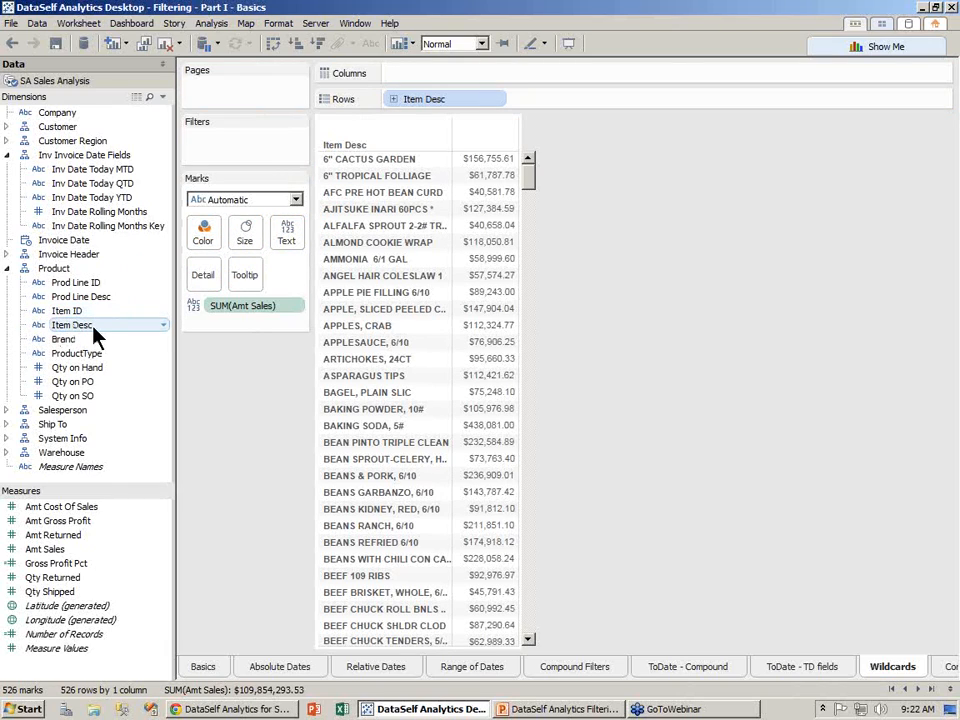
- Add an Item Desc filter using all values with a wildcard match on 'apple'
drag(93, 326, 248, 155)
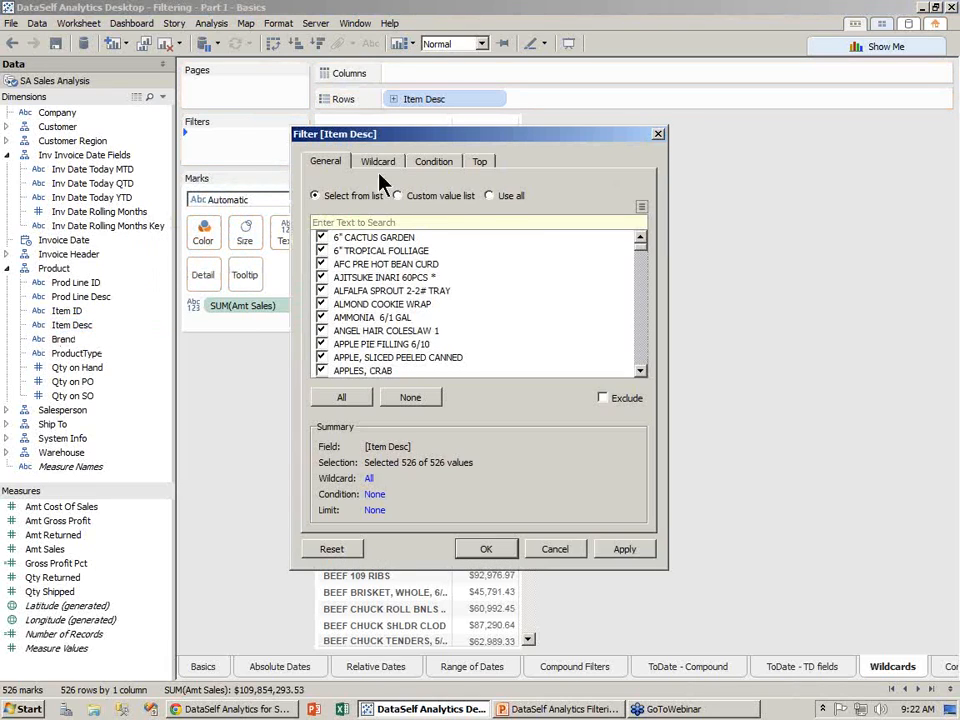
click(491, 197)
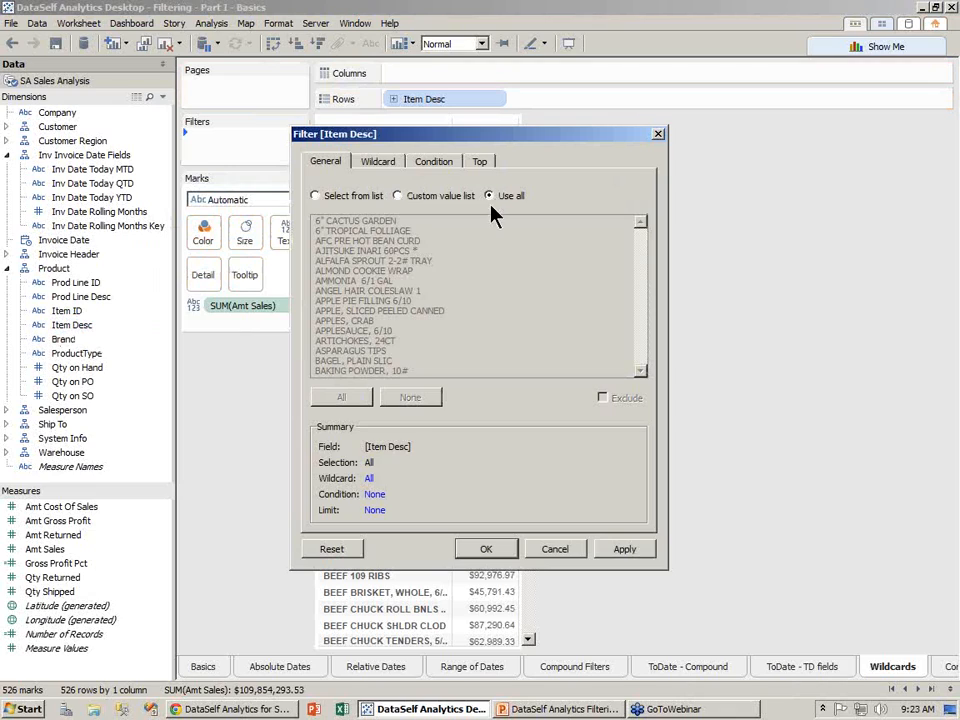
click(381, 164)
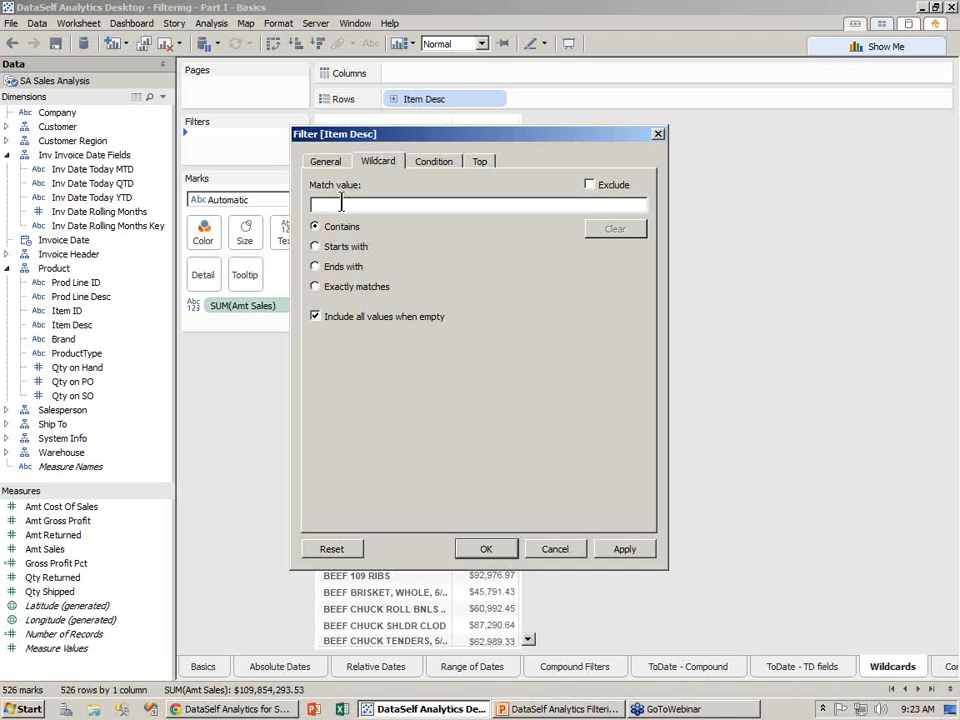
text(apple)
click(510, 551)
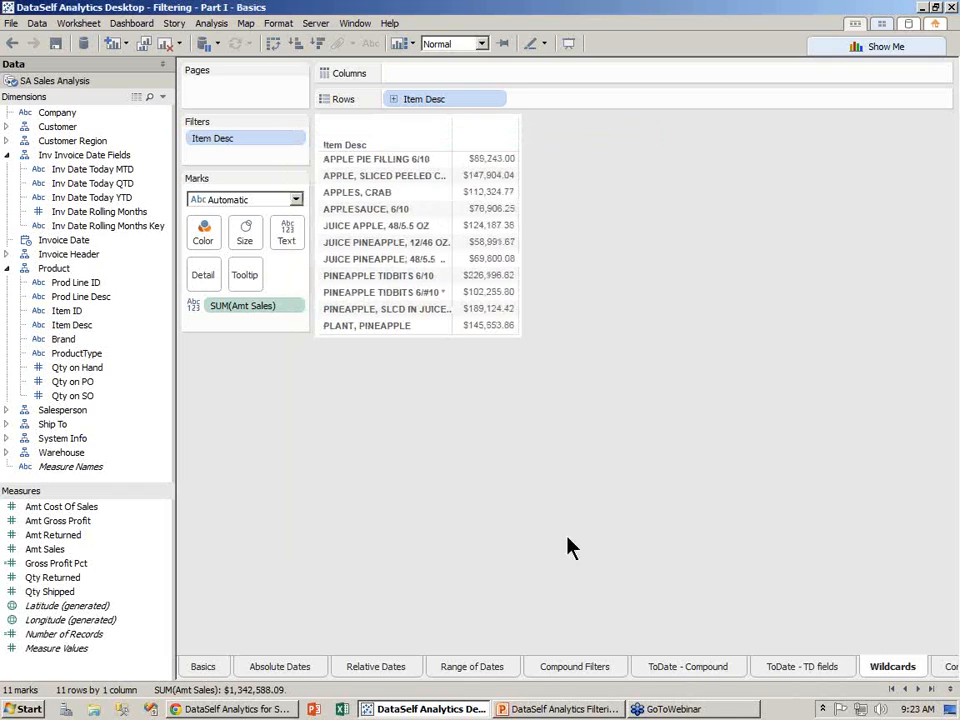
- Show the Item Desc quick filter, change its match to 'beans', then remove the filter
click(298, 142)
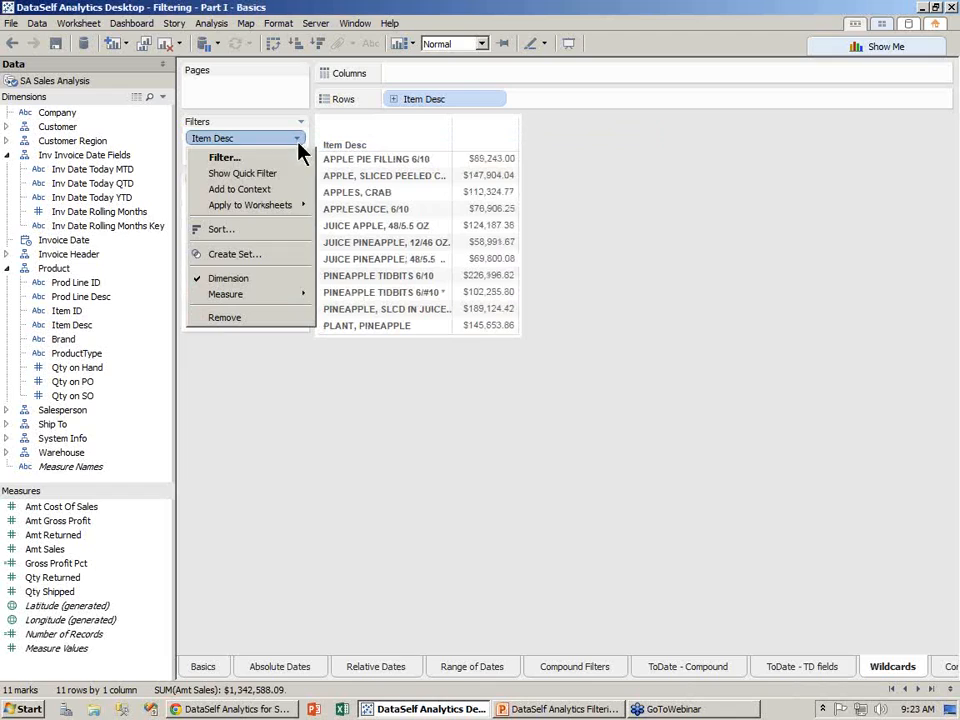
click(290, 178)
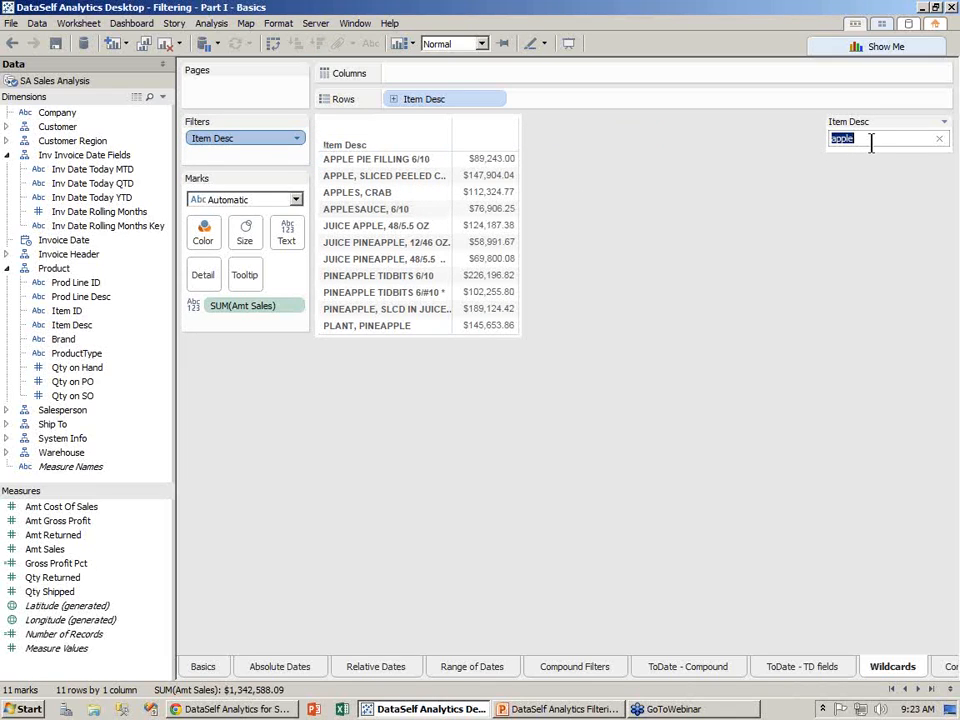
drag(832, 142, 889, 144)
text(beans)
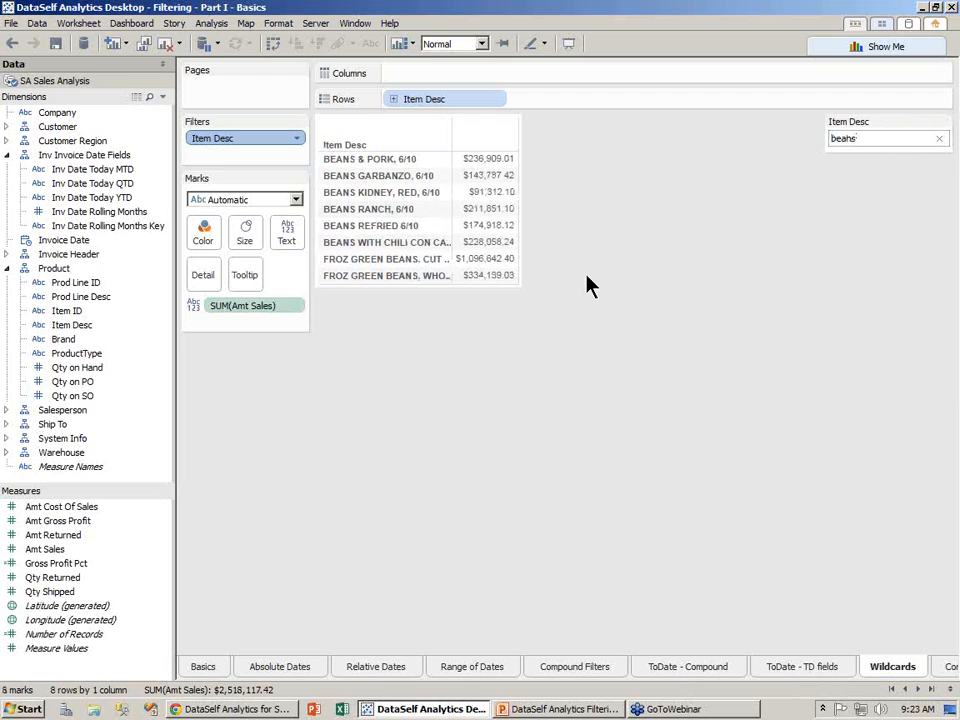
drag(255, 148, 82, 210)
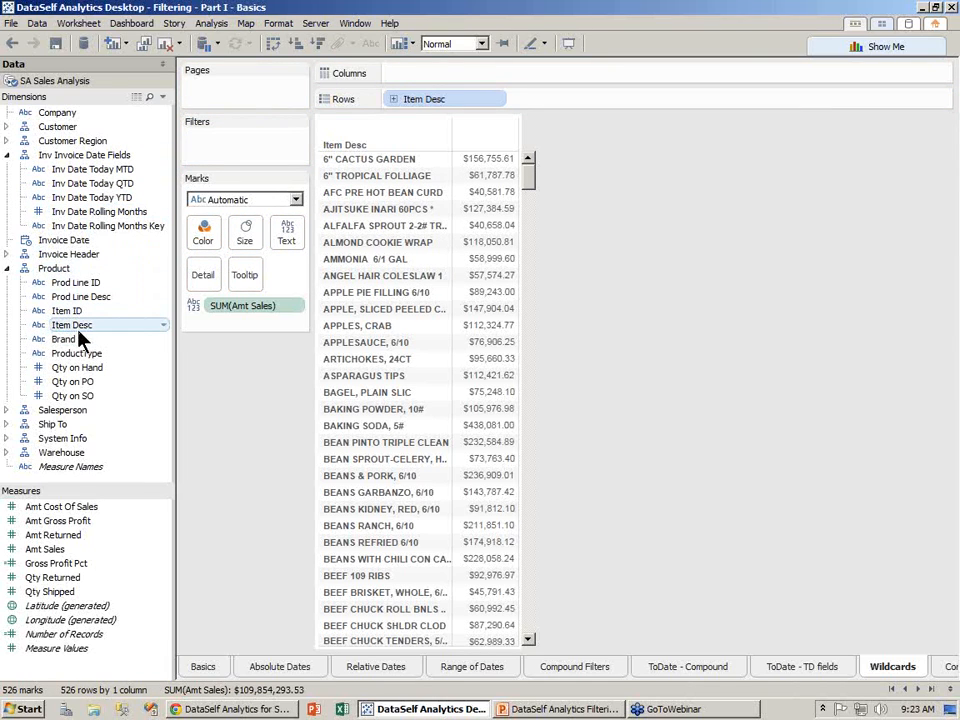
- Filter Item Desc with a wildcard containing 'apple', leaving 11 items
mouse_move(83, 335)
mouse_down()
mouse_move(214, 240)
mouse_move(253, 176)
mouse_move(246, 157)
mouse_up()
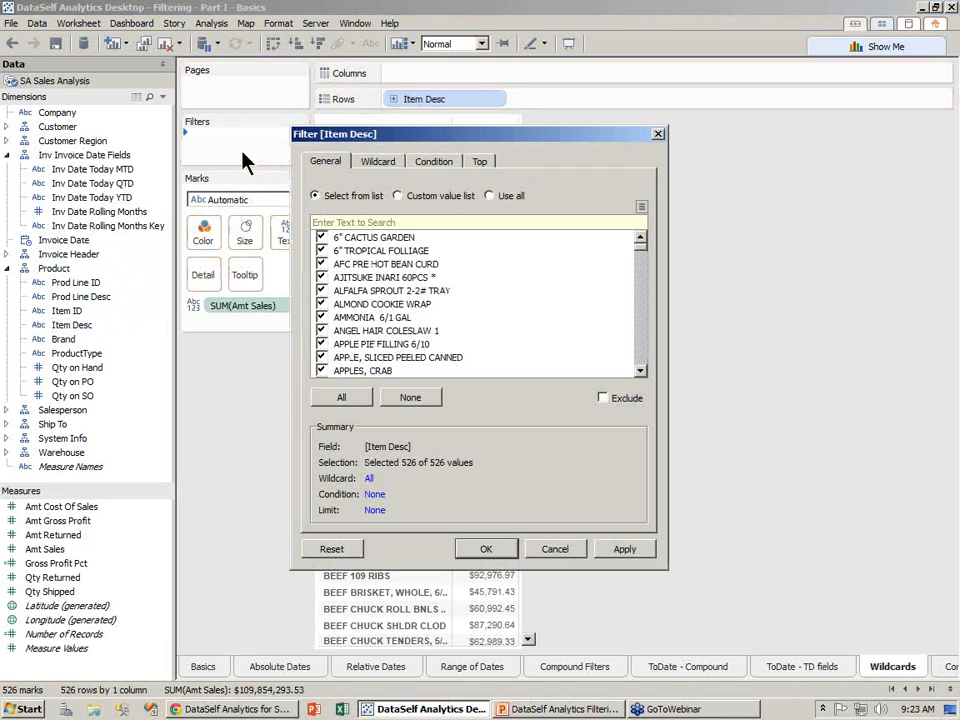
click(495, 197)
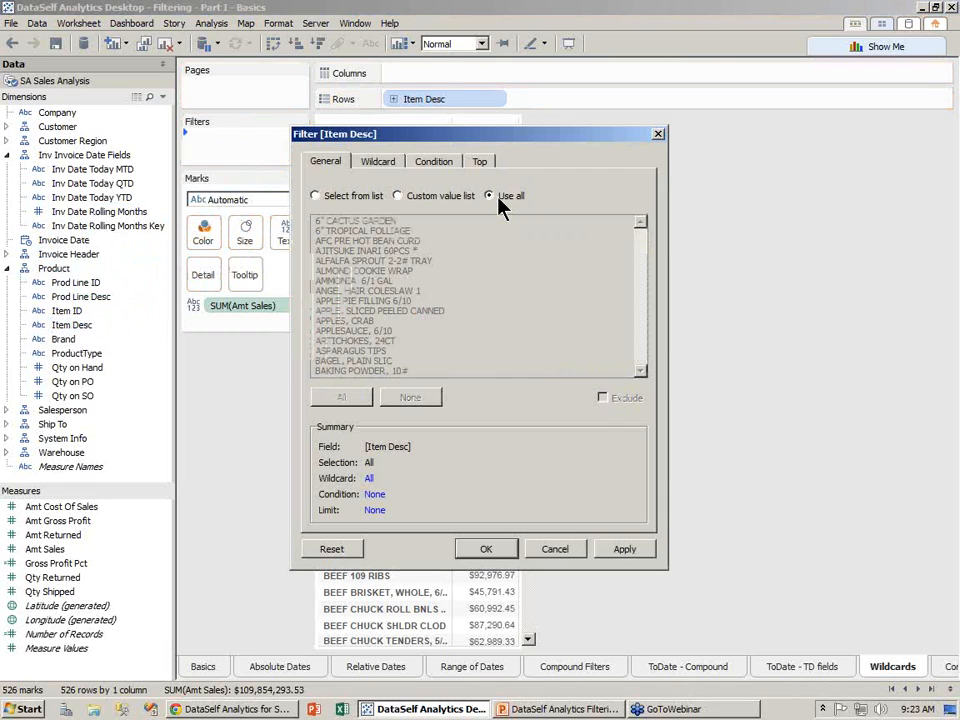
click(379, 163)
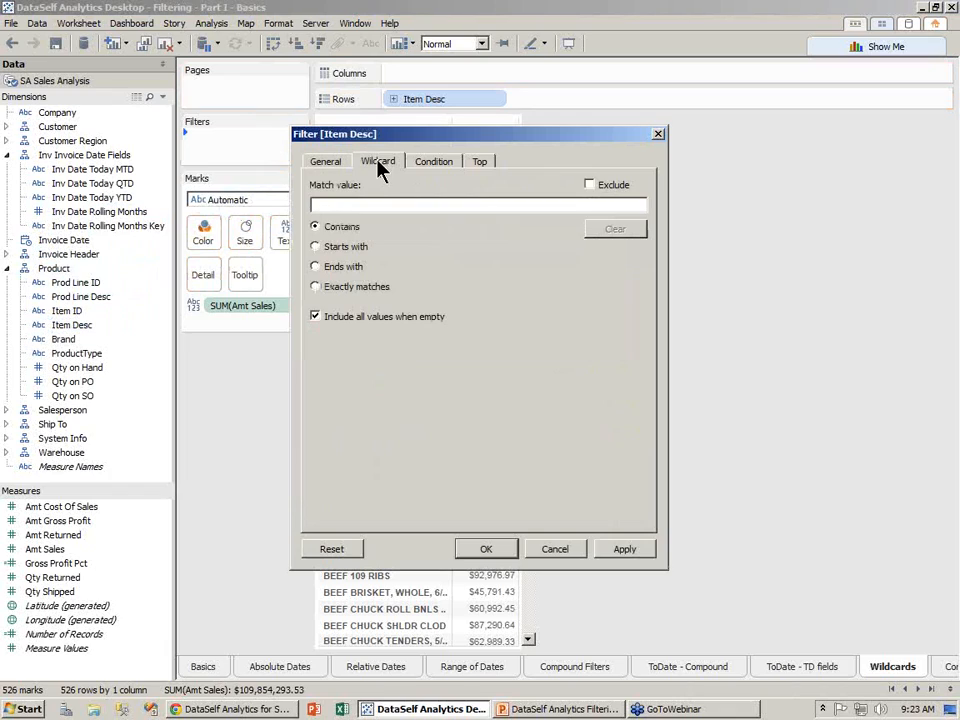
click(333, 206)
text(apple)
click(512, 550)
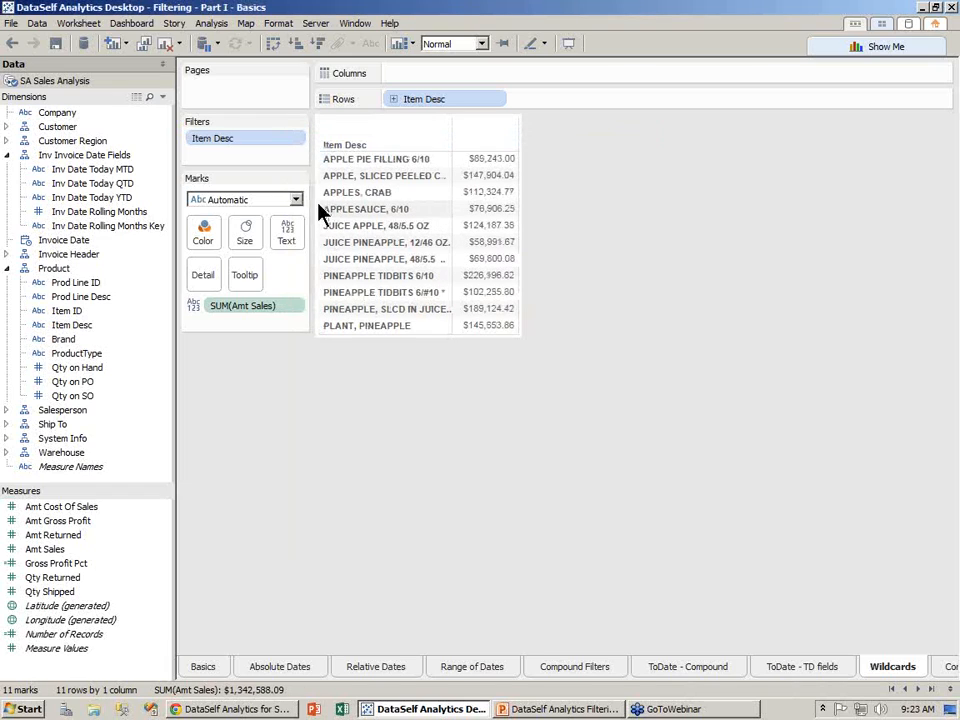
- Show the Item Desc quick filter and switch to the Conditions sheet
click(298, 138)
click(279, 171)
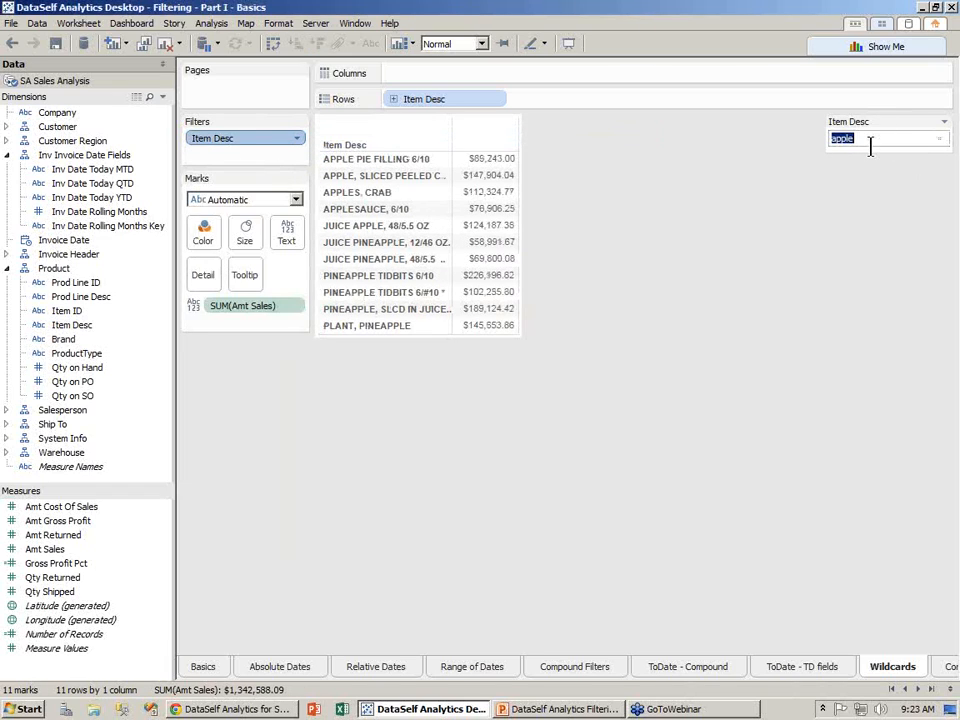
click(918, 690)
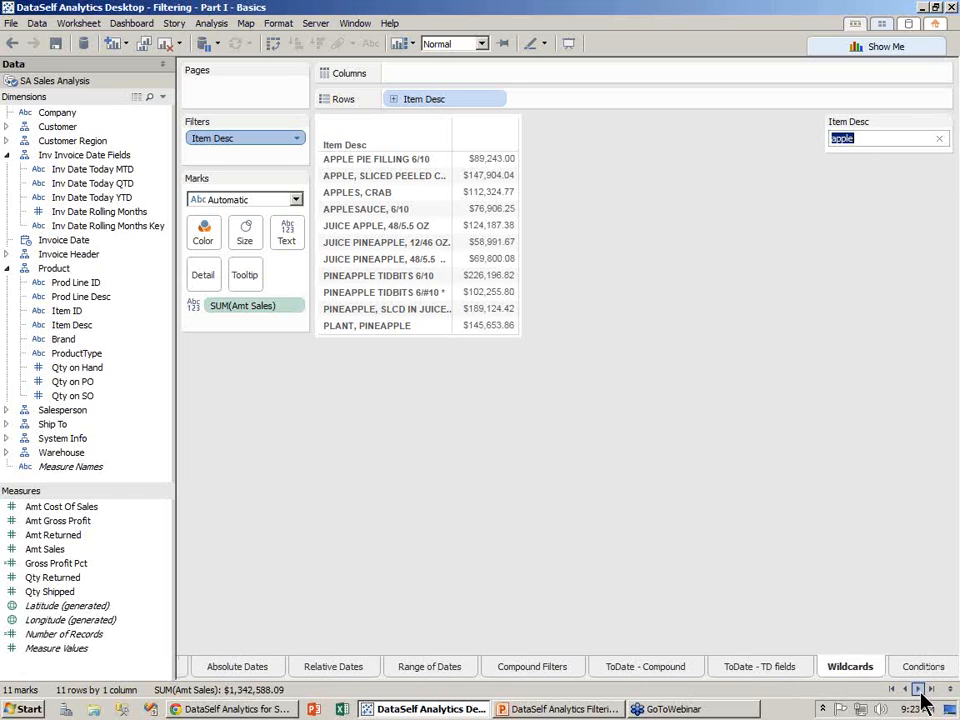
click(924, 670)
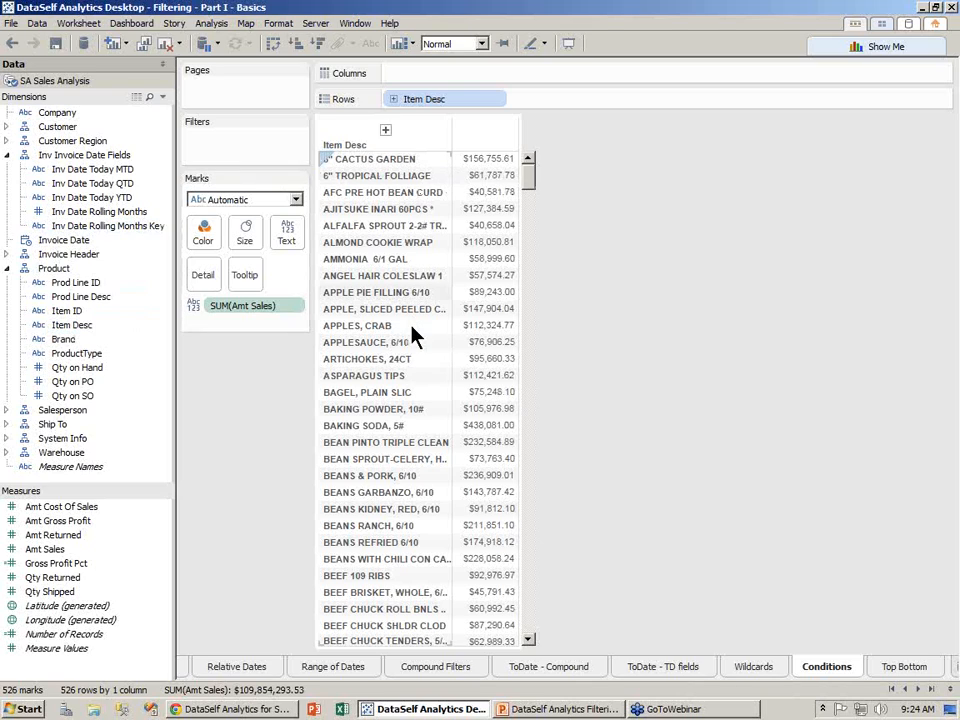
- Add an Item Desc condition filter previewing Sum of Amt Sales >= 500000
drag(63, 327, 238, 148)
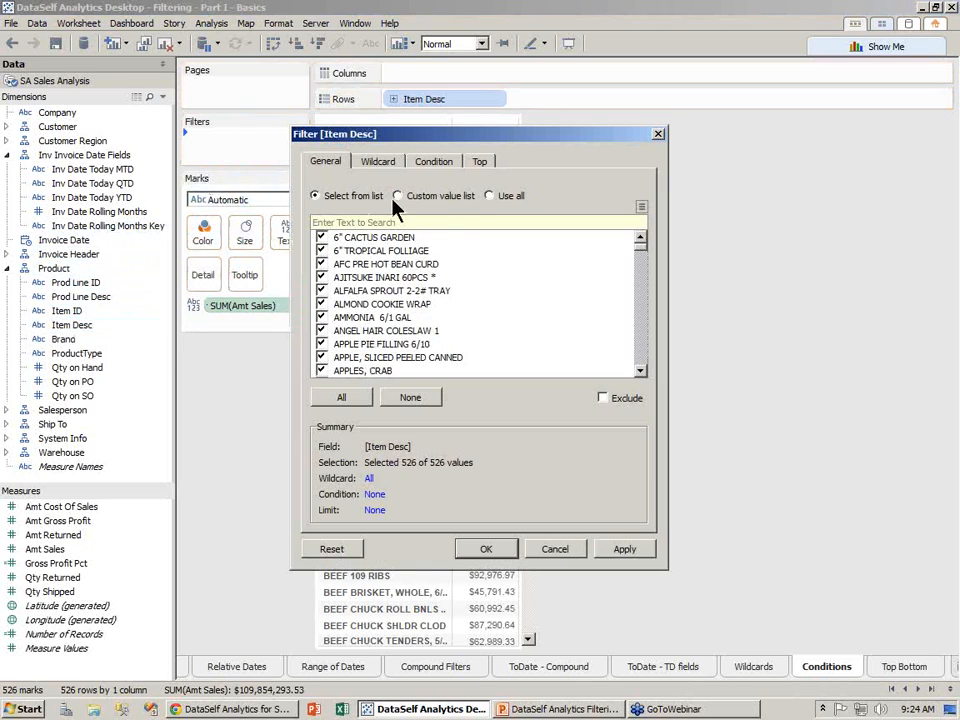
click(490, 197)
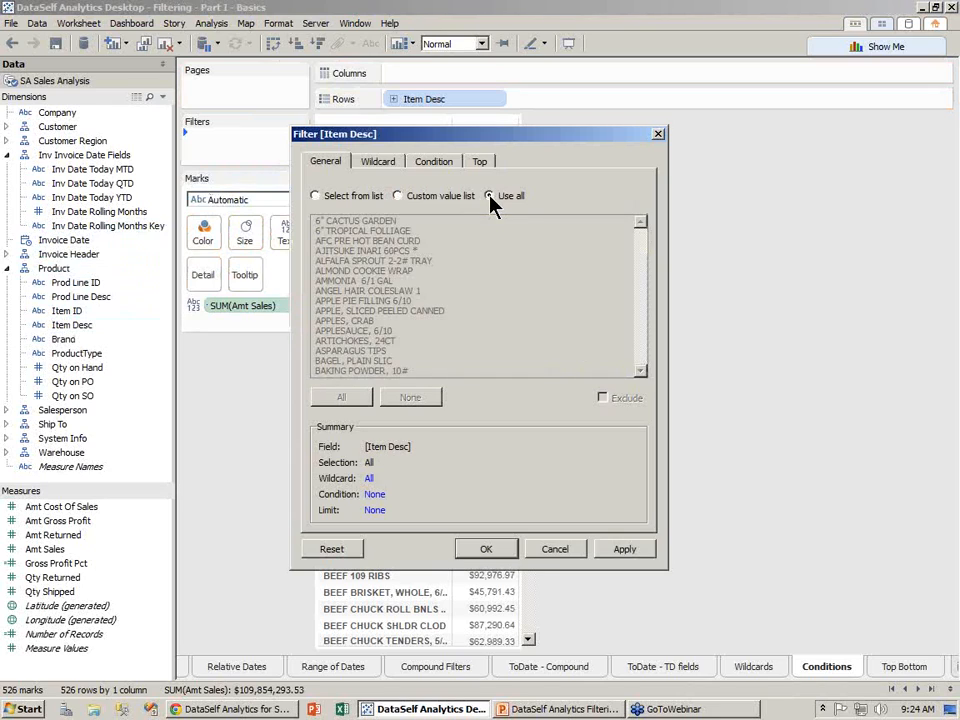
click(430, 162)
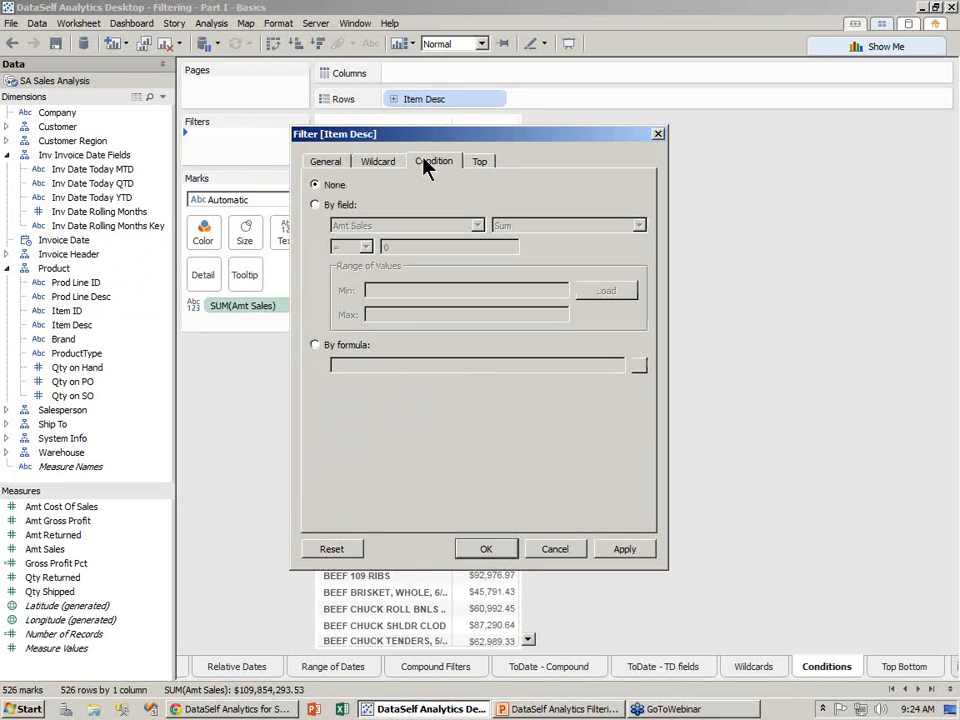
click(316, 205)
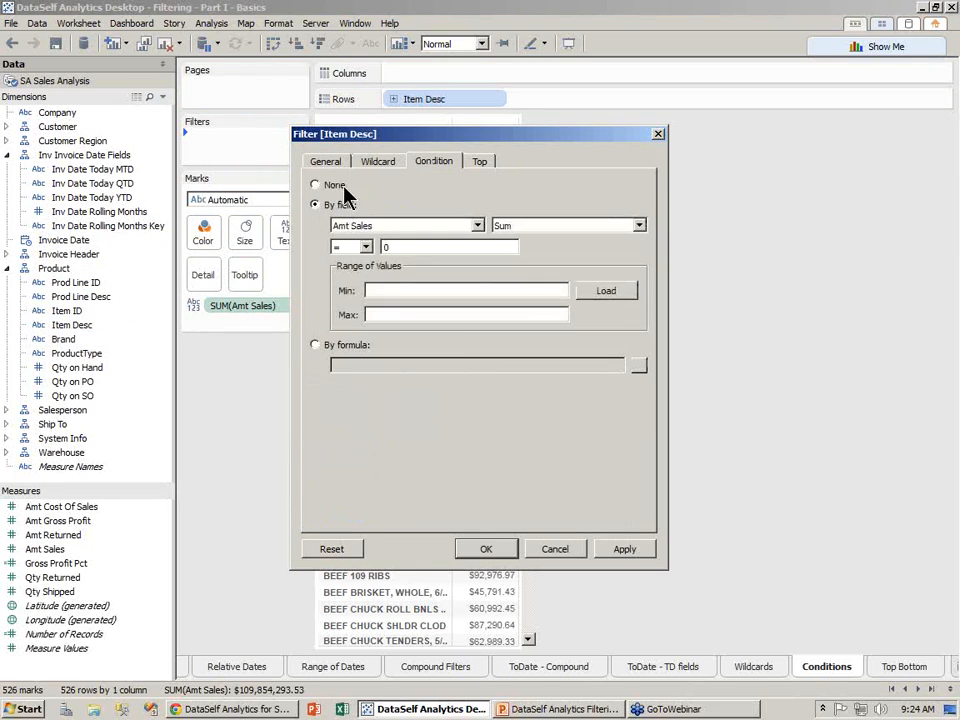
drag(398, 146, 651, 152)
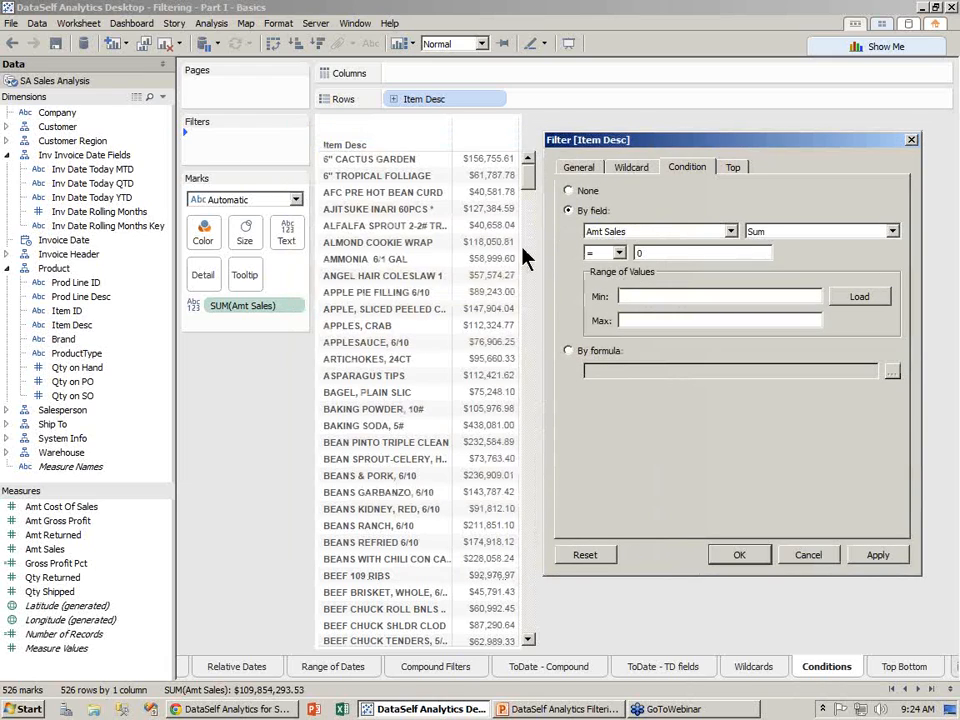
click(619, 253)
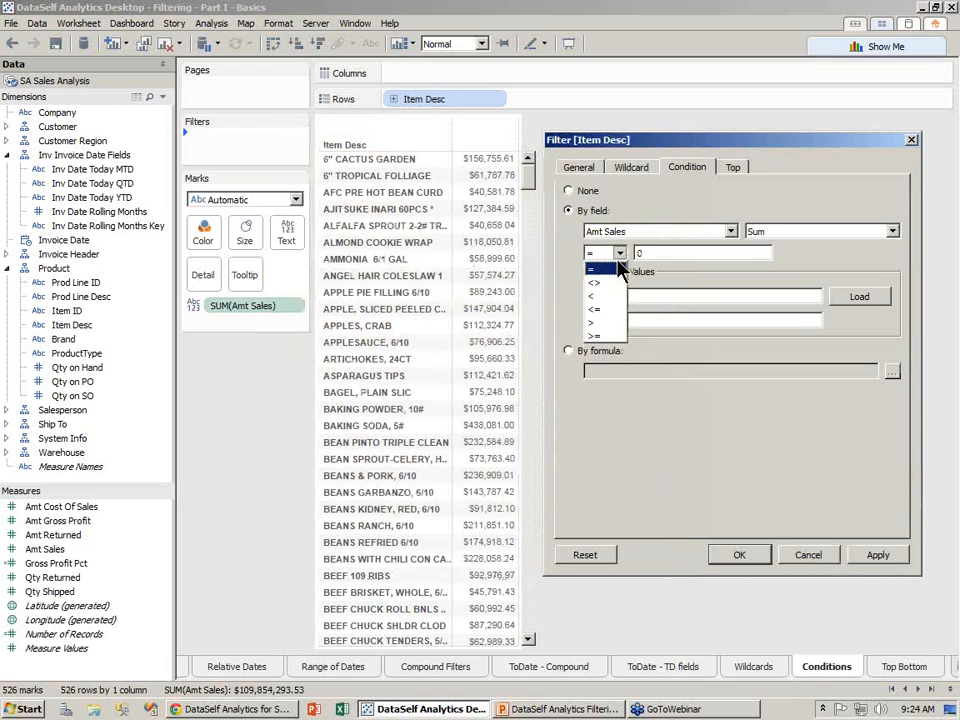
click(597, 335)
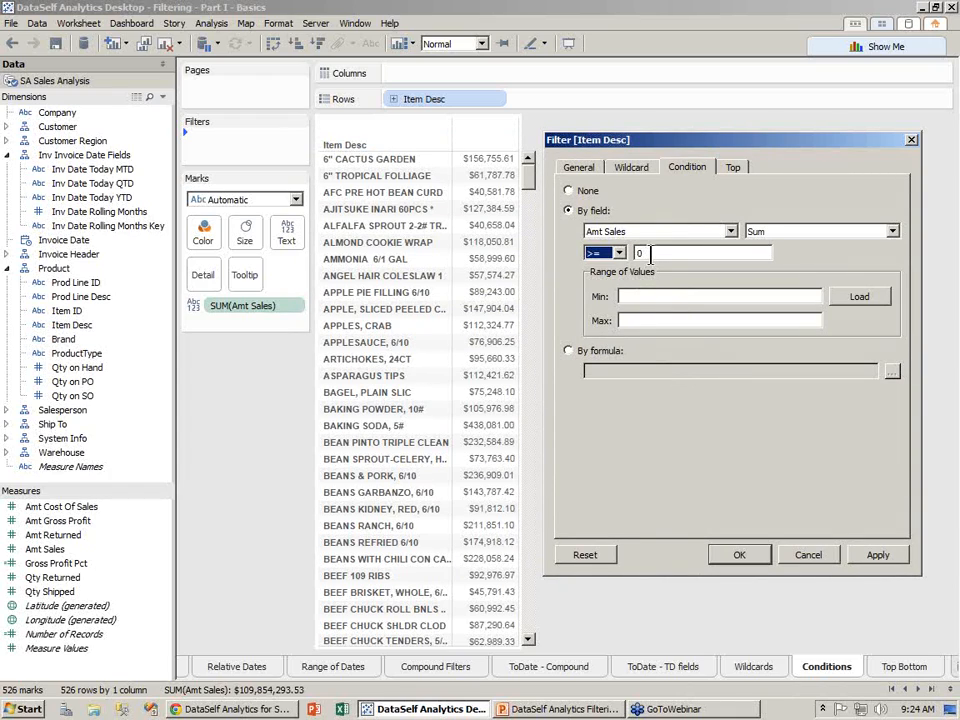
key(Tab)
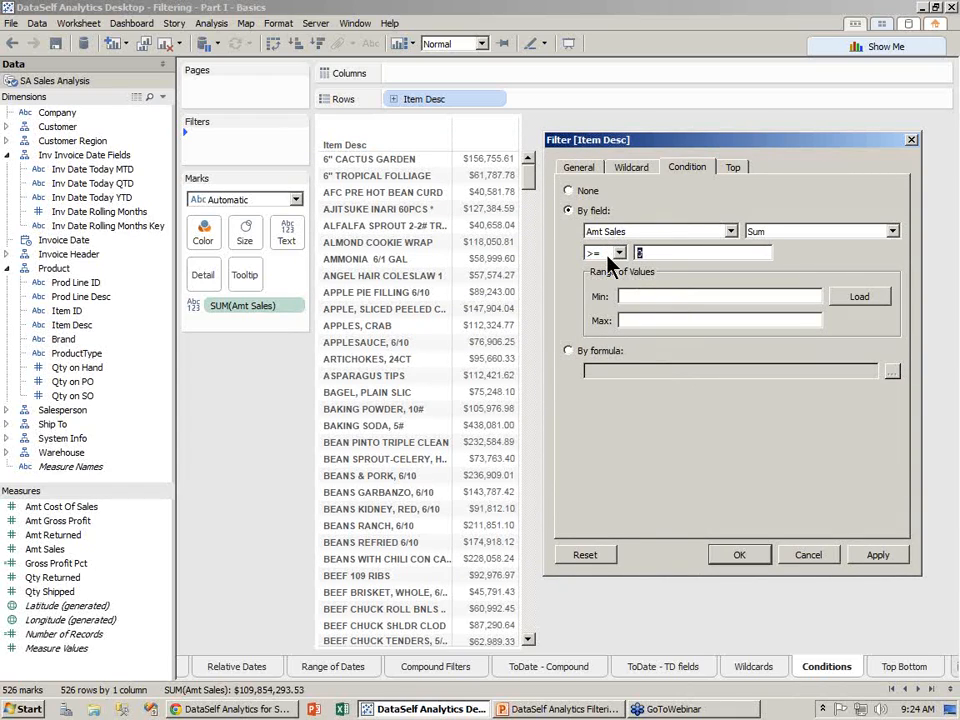
text(500000)
click(879, 558)
- Raise the condition threshold to 1000000 and apply it, leaving 18 items
drag(684, 258, 589, 251)
text(1000000)
click(870, 556)
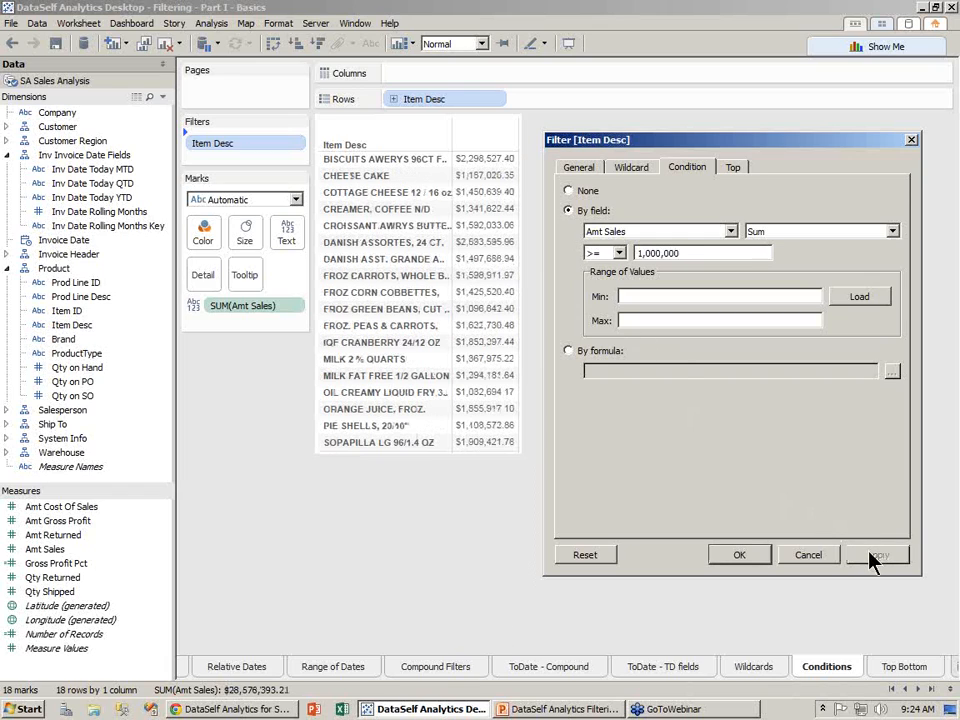
click(763, 557)
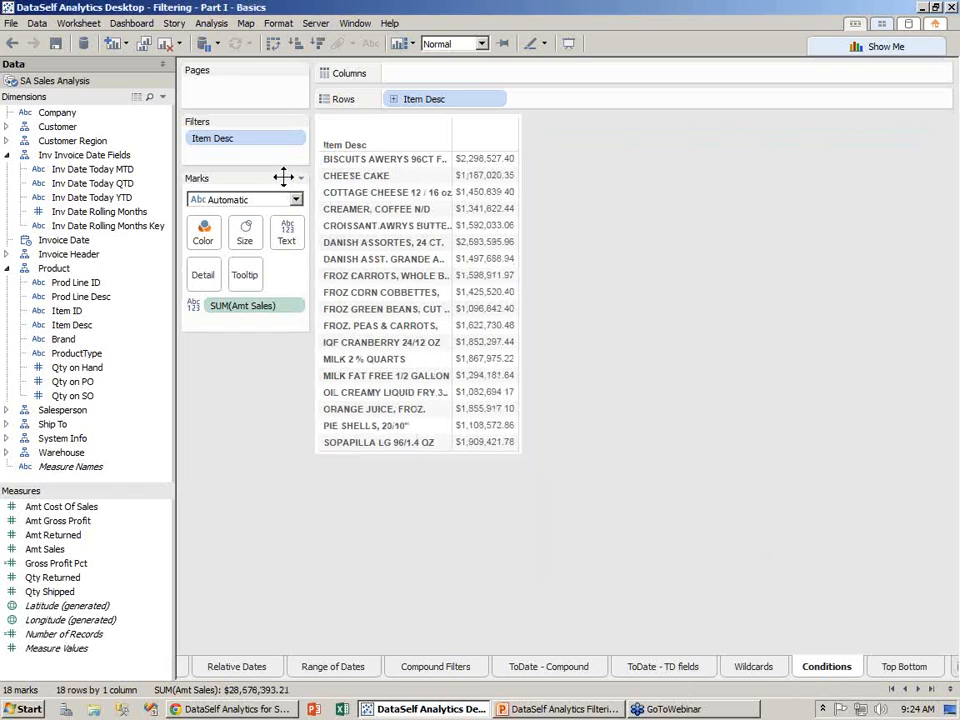
click(297, 139)
- Show the Item Desc quick filter, remove the condition filter, and re-add Item Desc using all values
click(290, 172)
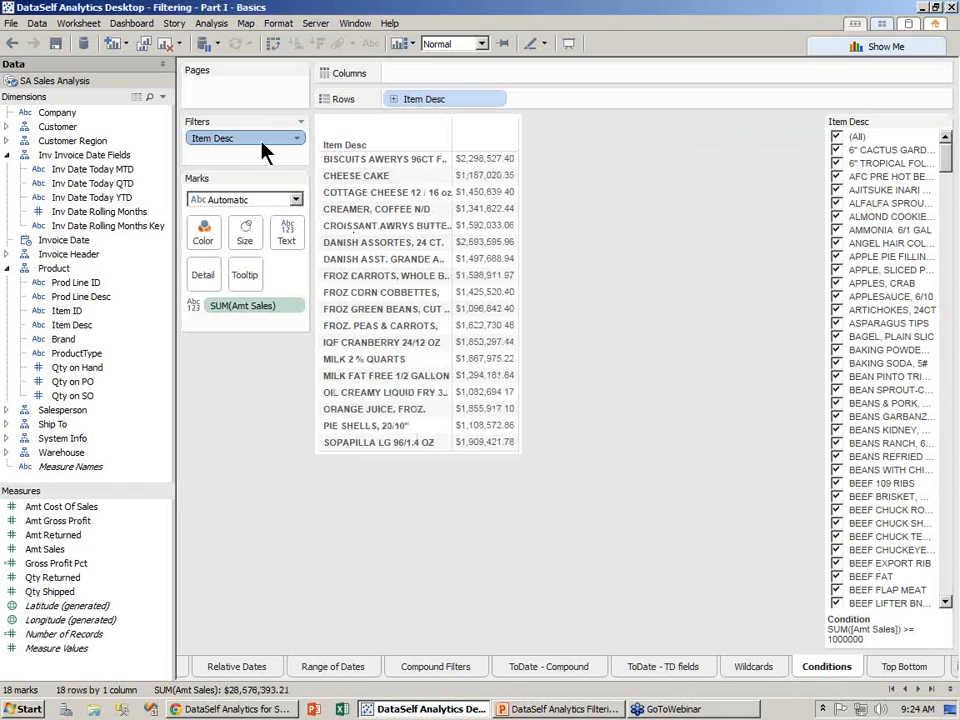
drag(250, 145, 26, 180)
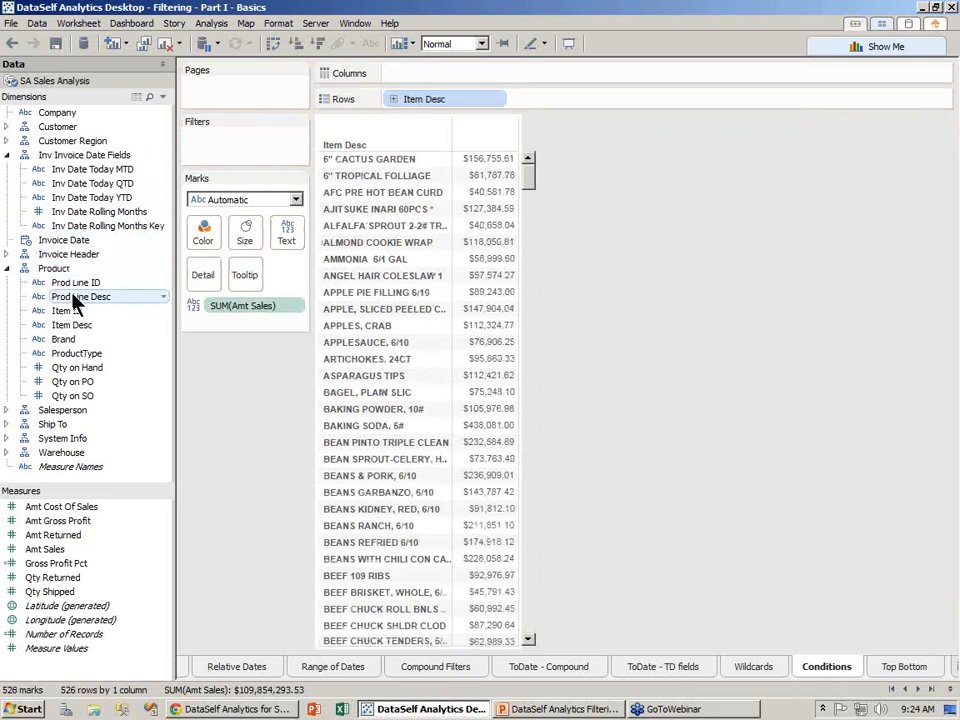
drag(72, 338, 232, 148)
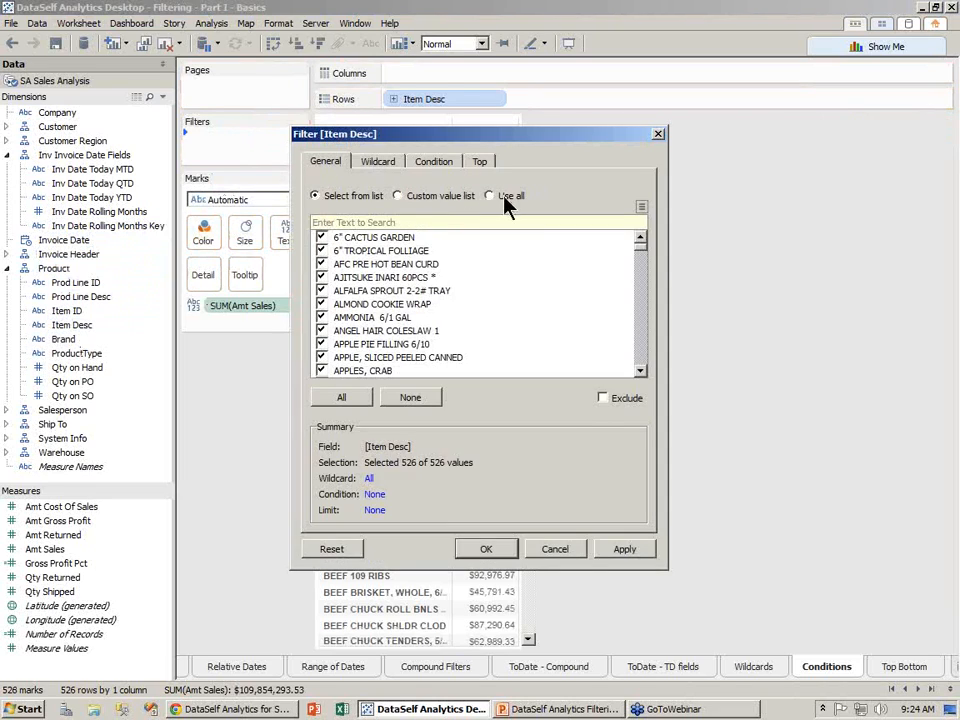
click(504, 198)
- Review the by-field Amt Sales equals condition options, then dismiss the dialog without applying
click(434, 163)
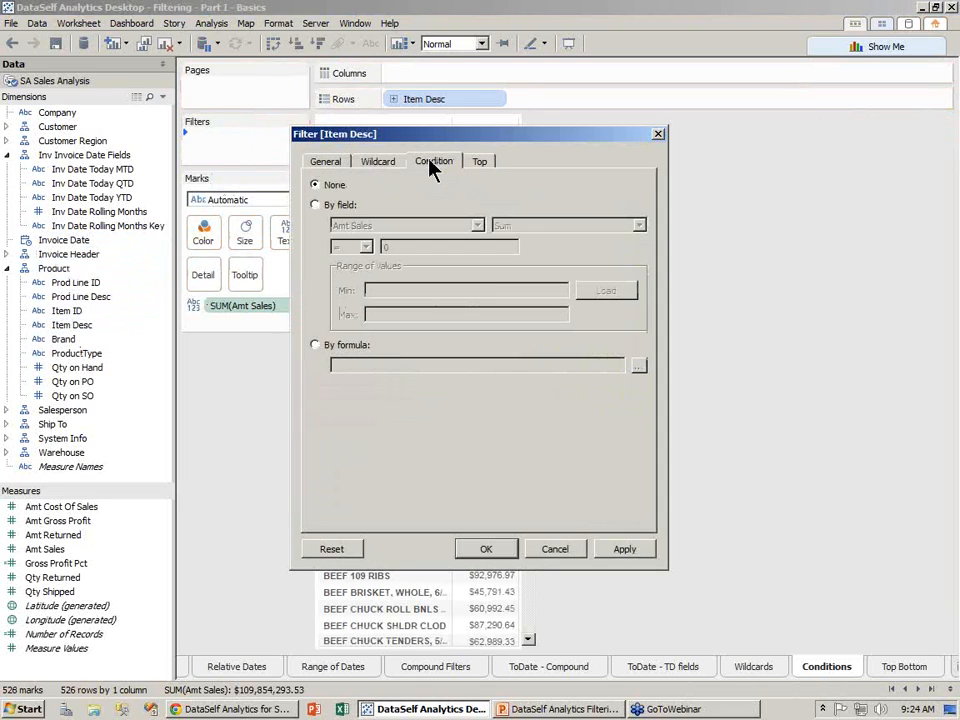
click(346, 206)
click(478, 226)
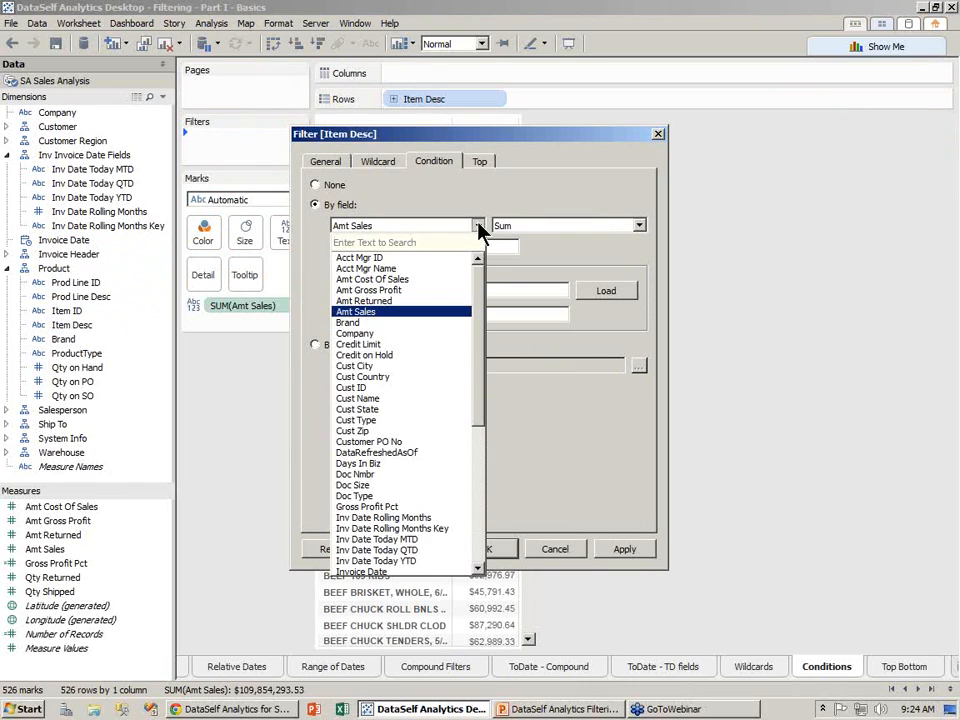
click(478, 228)
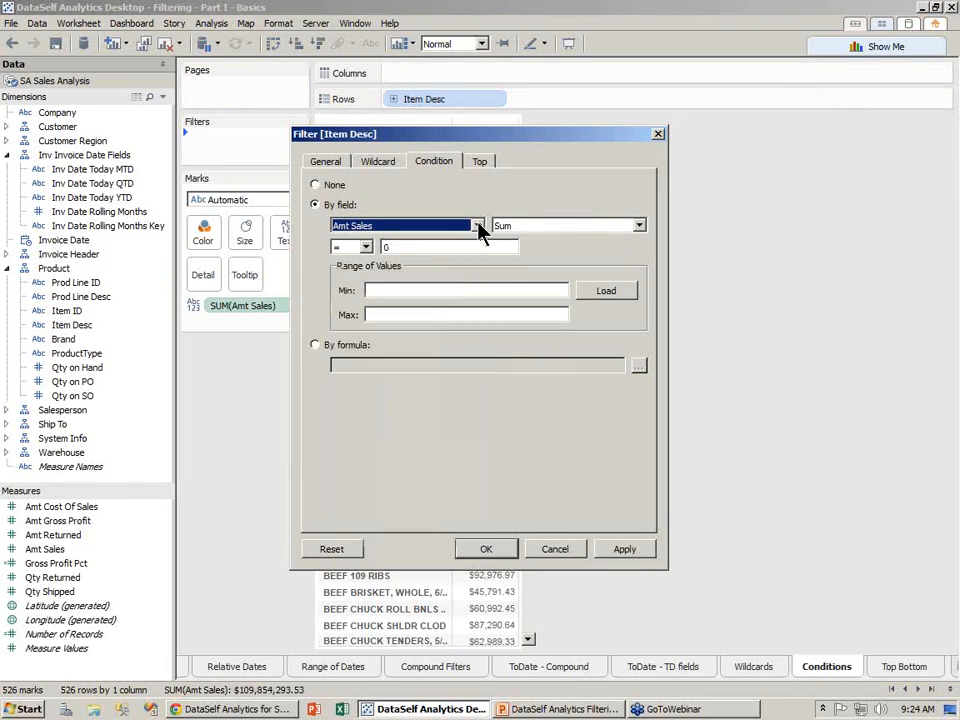
click(366, 248)
click(363, 250)
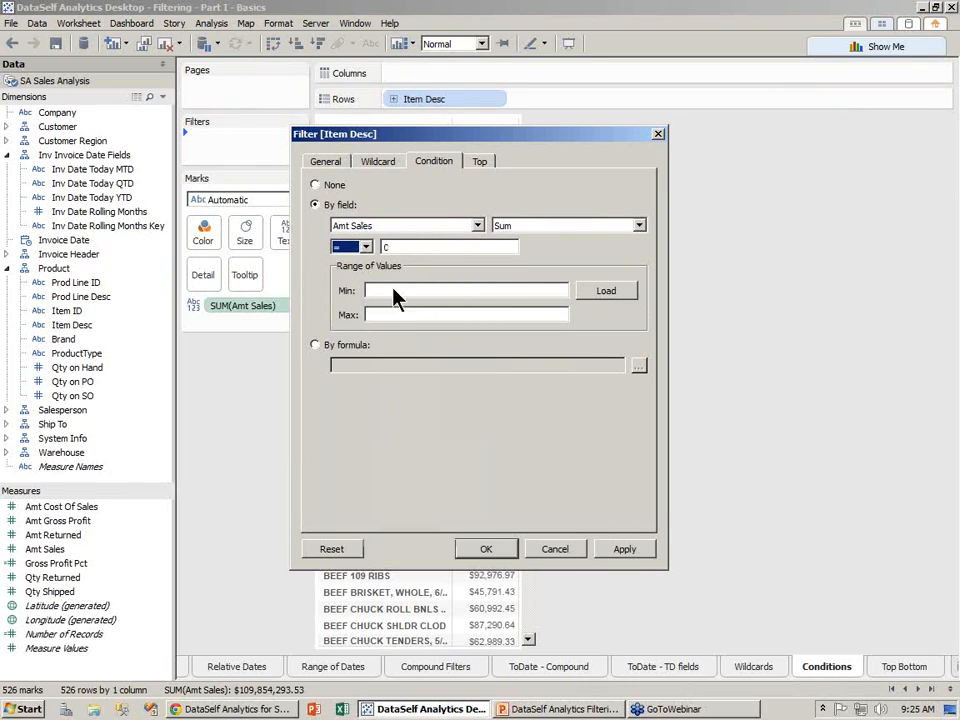
click(553, 550)
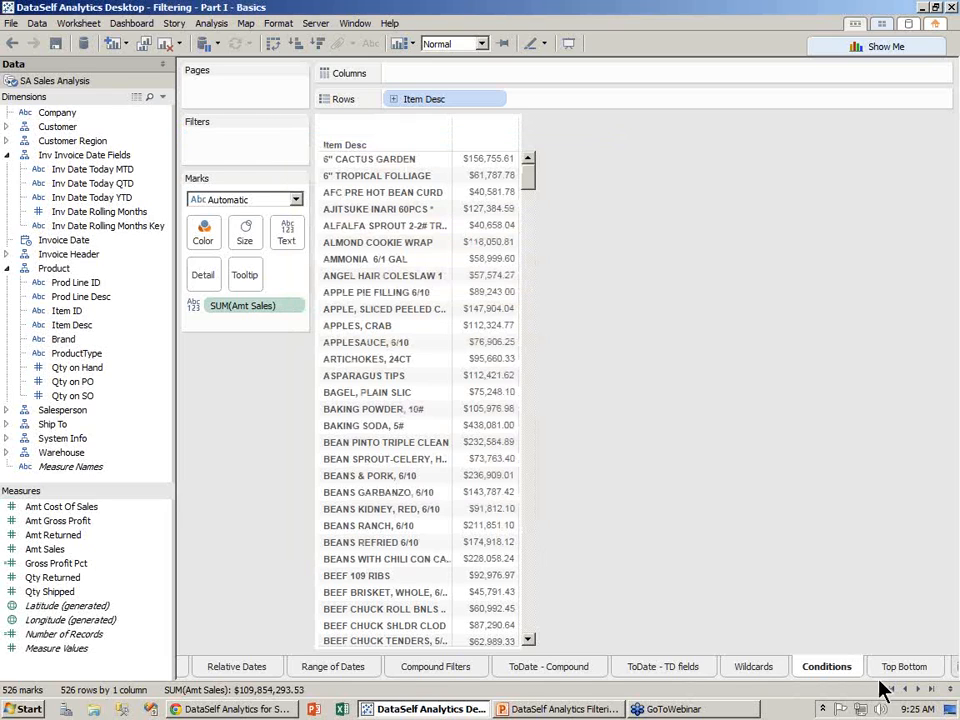
- Scroll the Top Bottom item list and drop Item Desc onto the Filters shelf
scroll(893, 675, down, 1)
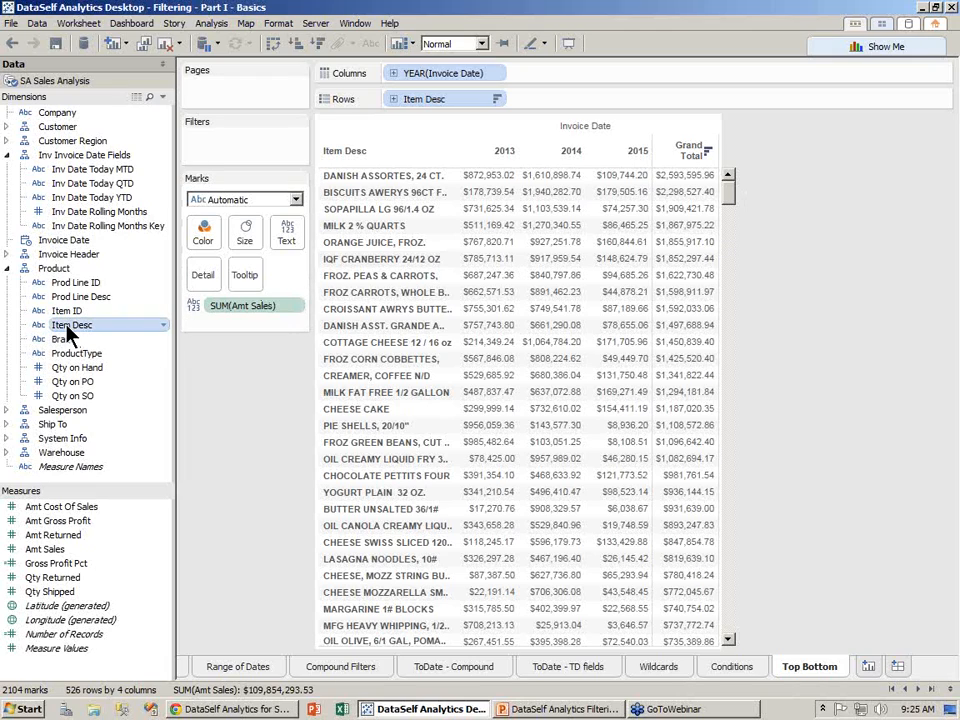
drag(72, 335, 215, 155)
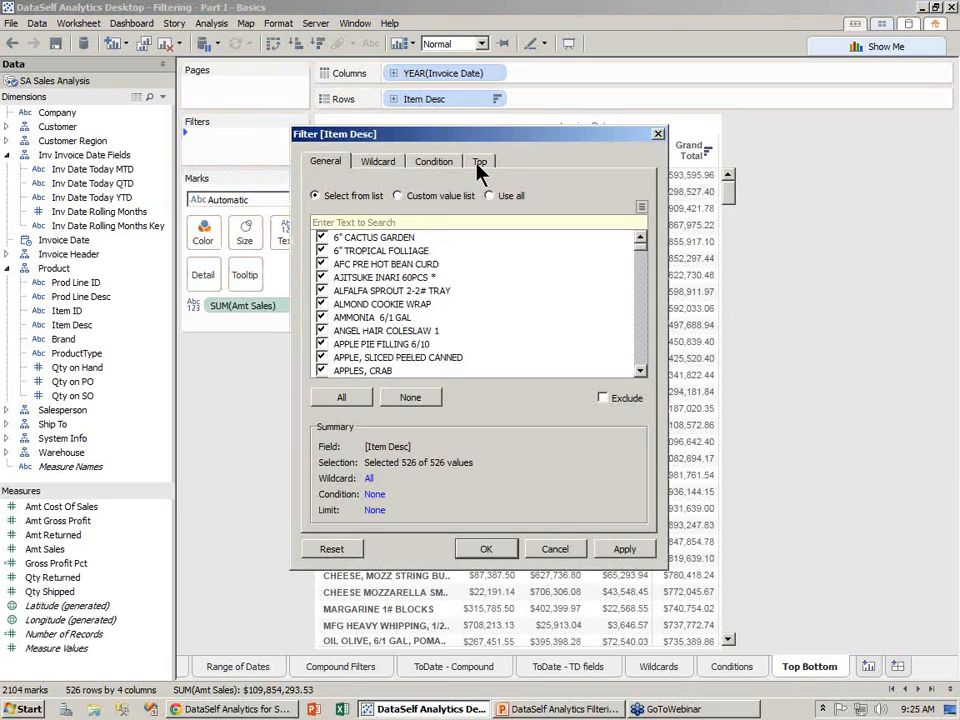
- Filter Item Desc to the top 3 items by Sum of Amt Sales, totalling $6,801,545.14
click(480, 162)
drag(470, 137, 220, 250)
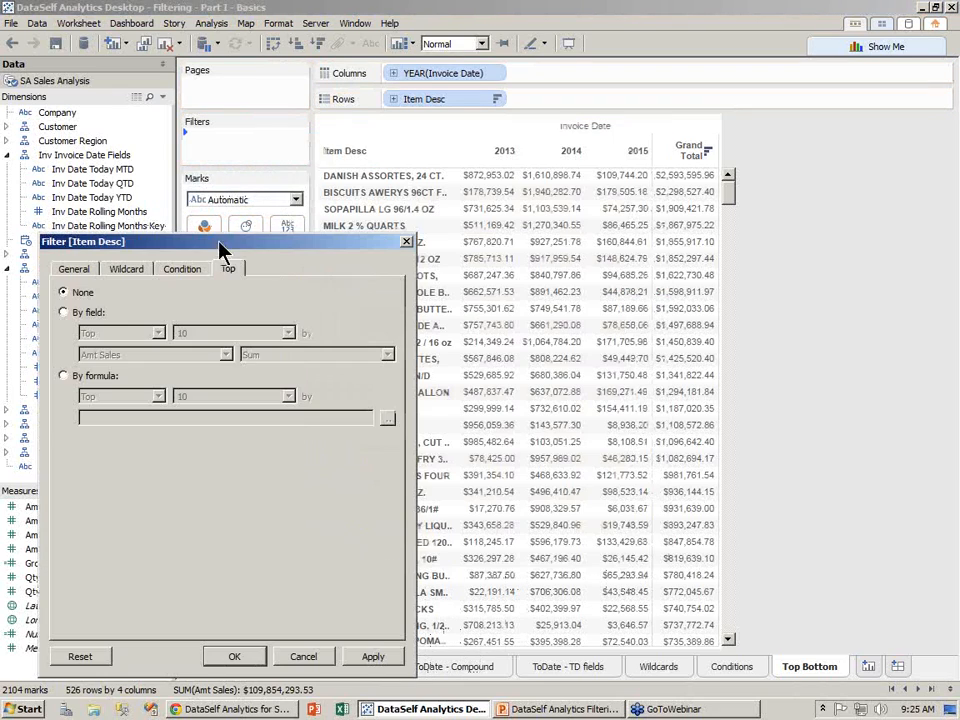
click(95, 313)
click(158, 333)
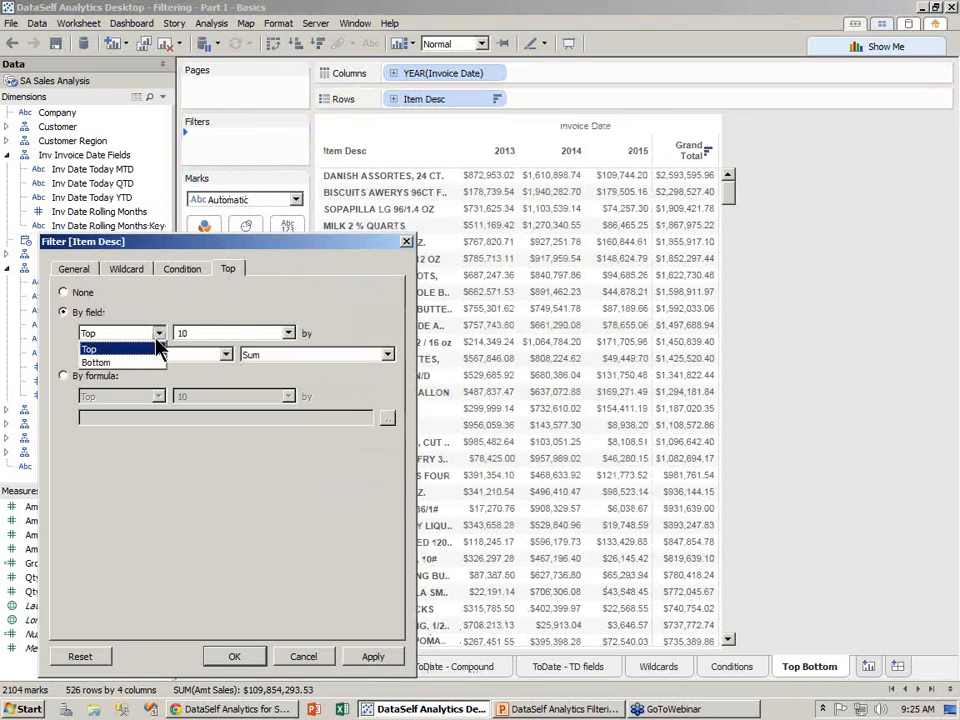
click(157, 347)
key(Tab)
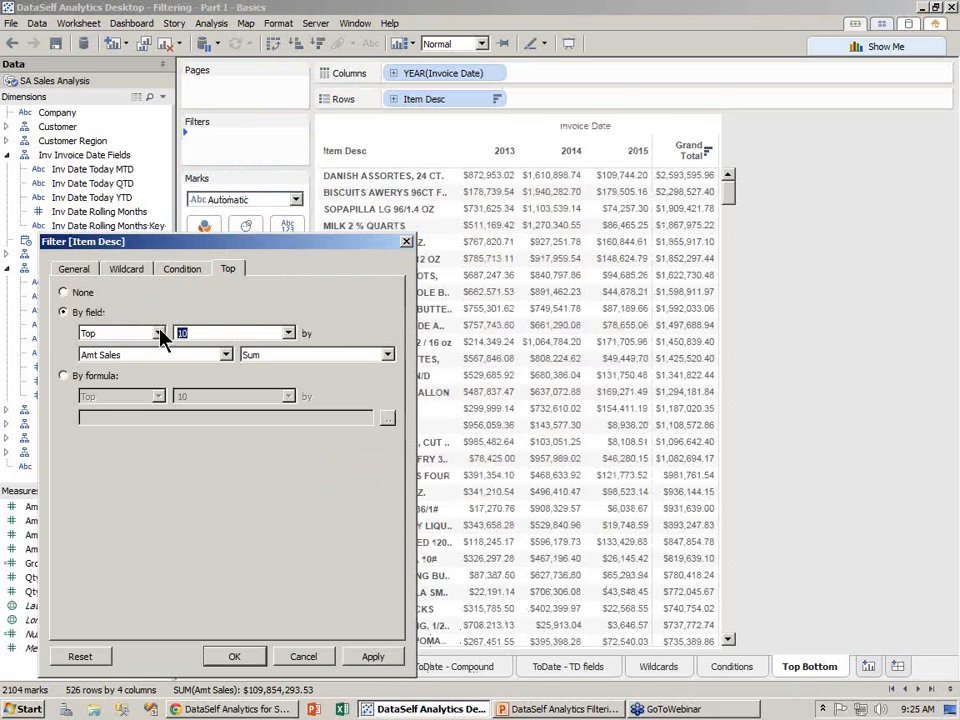
text(3)
click(375, 656)
click(375, 656)
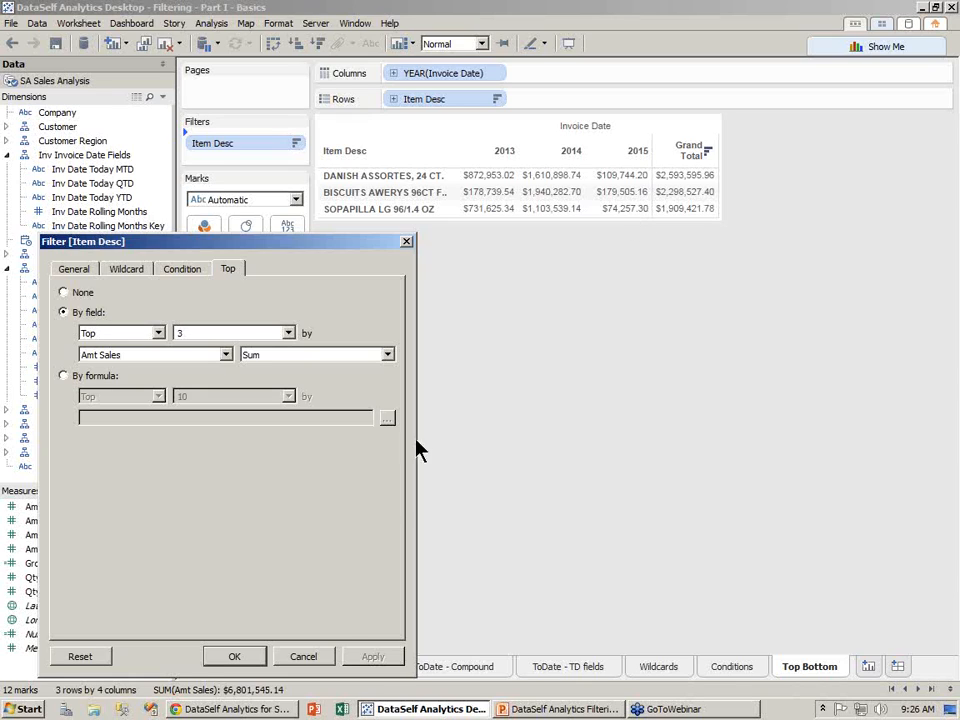
click(315, 656)
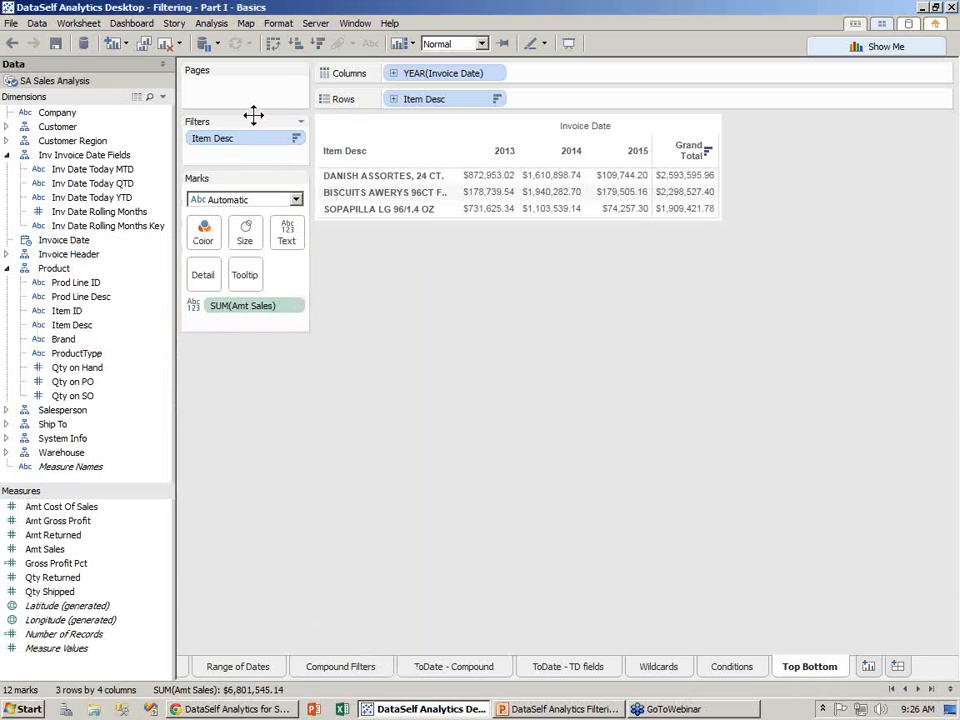
- Replace the Item Desc filter with a relative Invoice Date filter limited to the current year, 2015
drag(245, 145, 128, 205)
drag(65, 241, 210, 150)
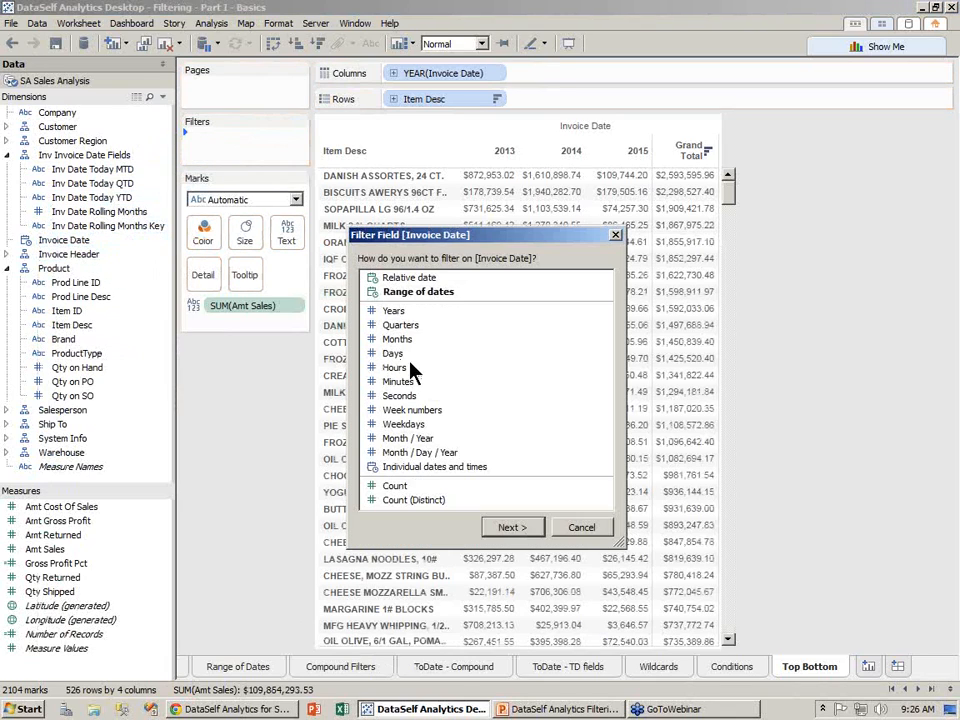
click(512, 527)
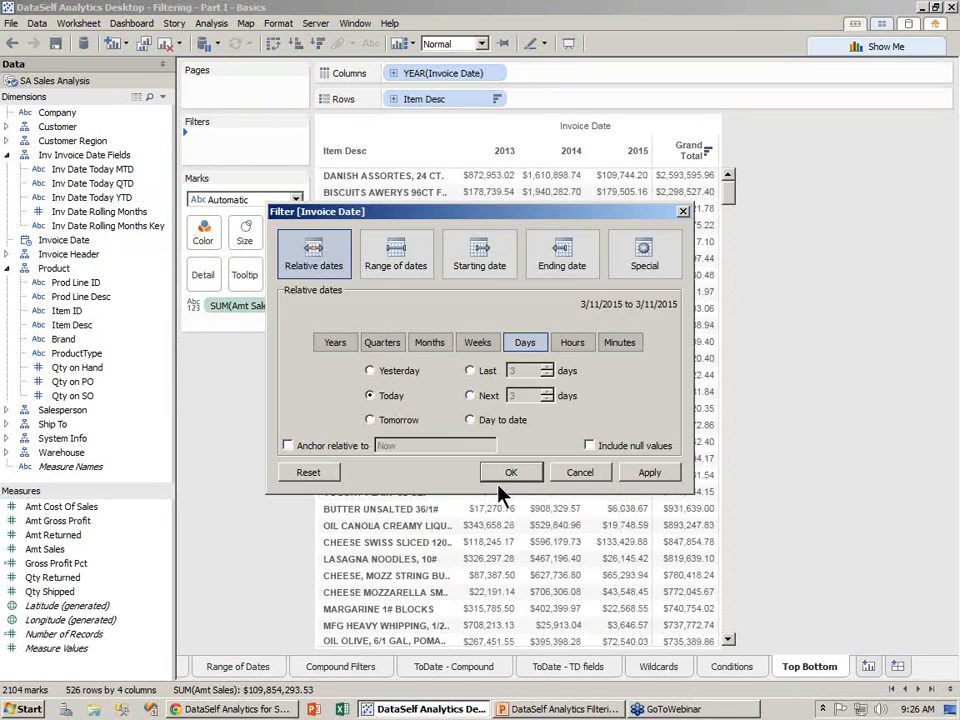
click(345, 346)
click(513, 474)
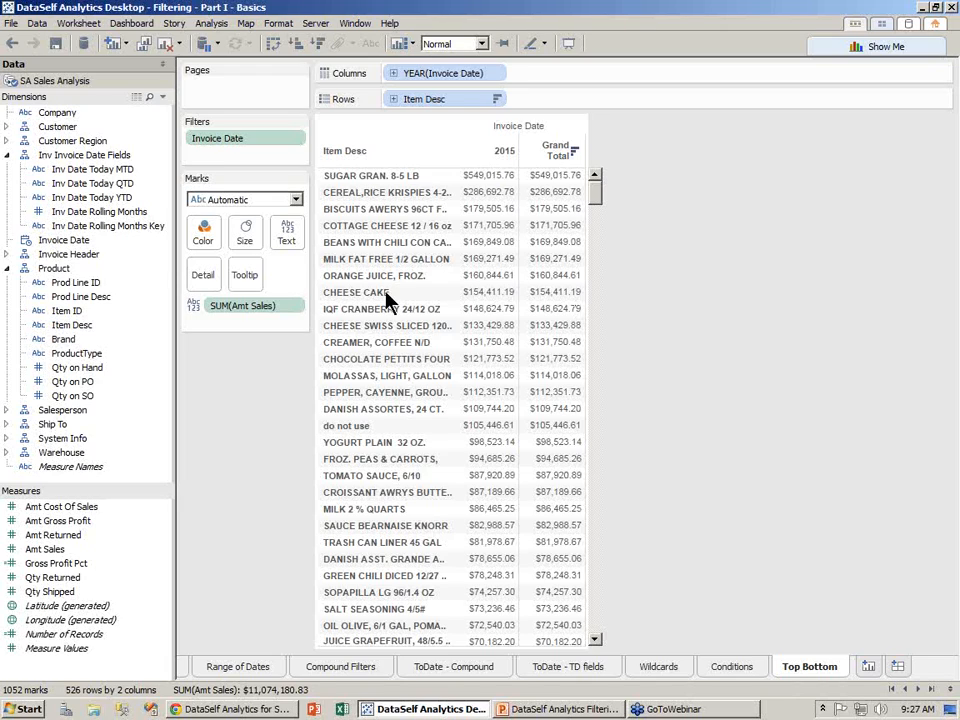
- Add a top 3 by Amt Sales Item Desc filter, leaving three 2015 items totalling $363,506.66
drag(70, 328, 221, 200)
click(479, 162)
click(68, 264)
drag(193, 285, 122, 283)
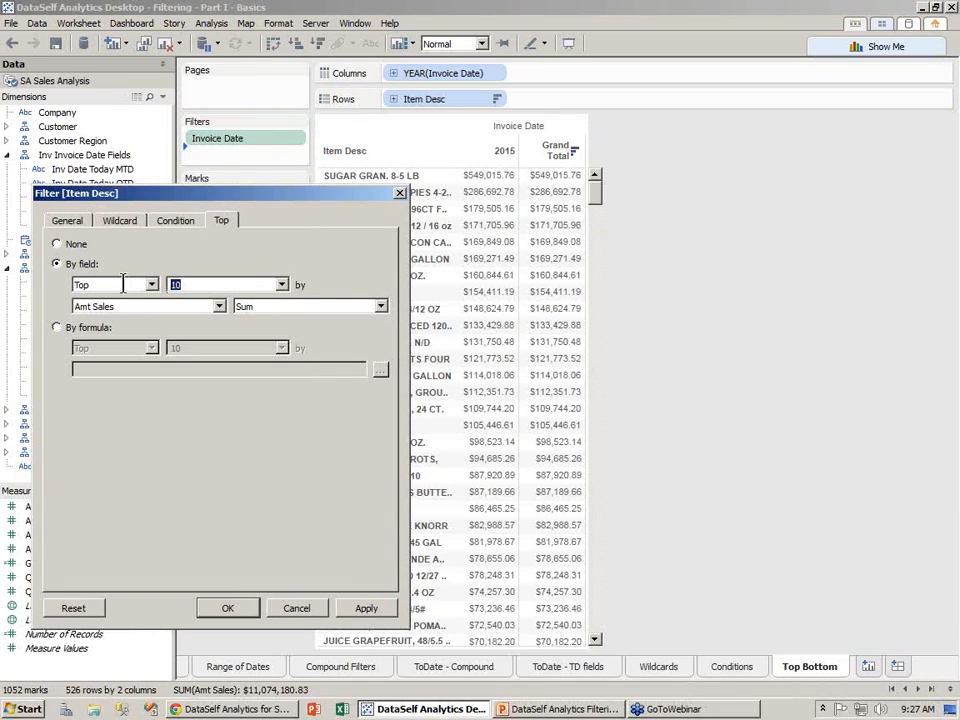
text(3)
click(228, 609)
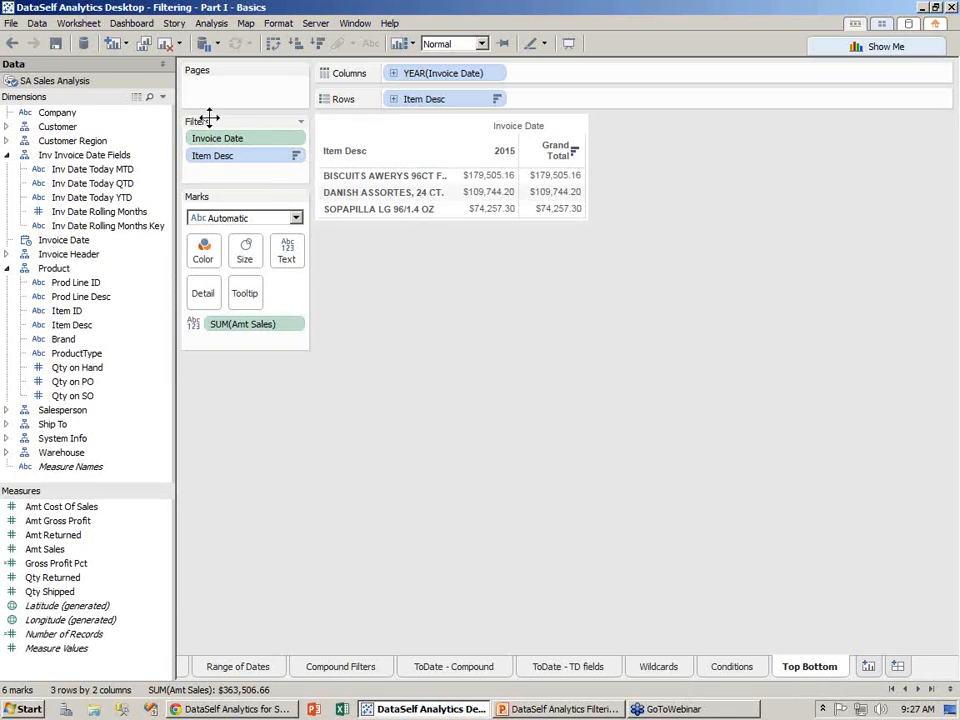
click(298, 142)
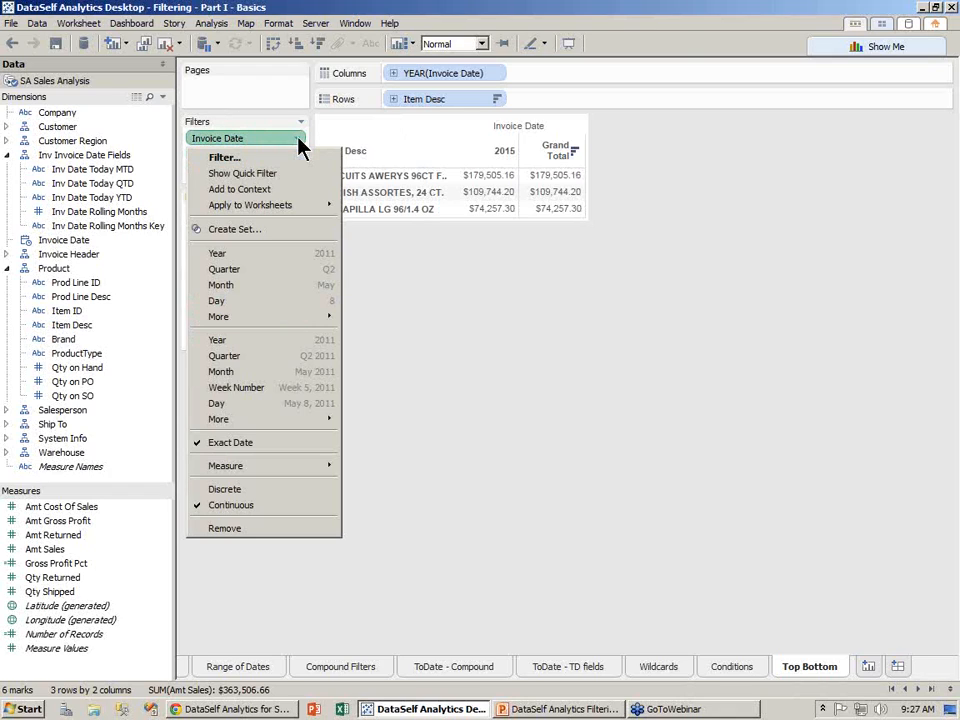
click(291, 190)
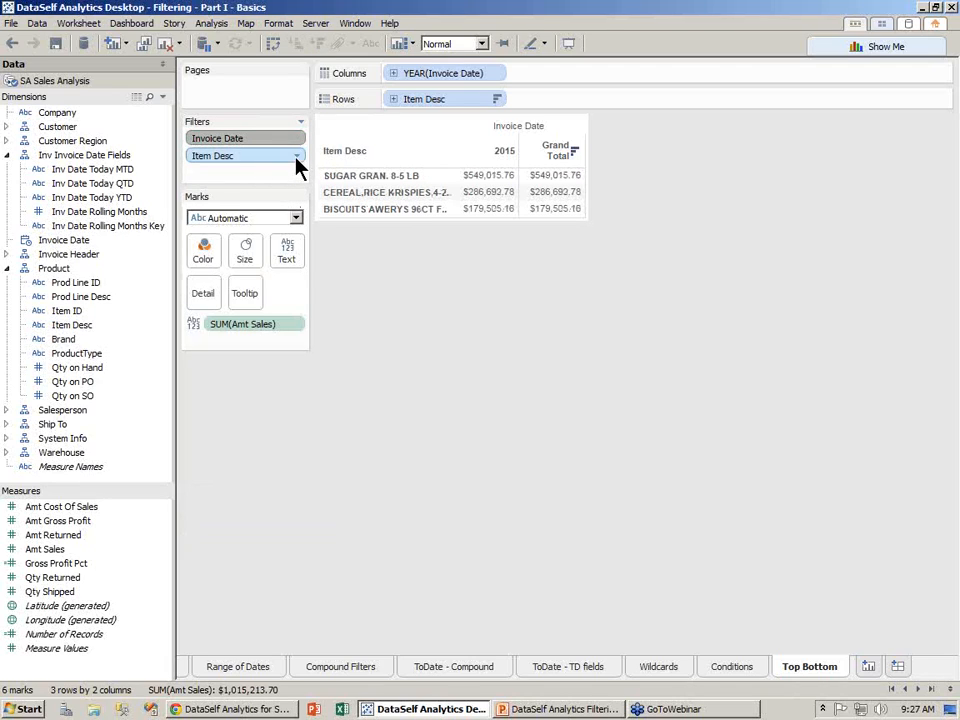
click(298, 158)
click(278, 207)
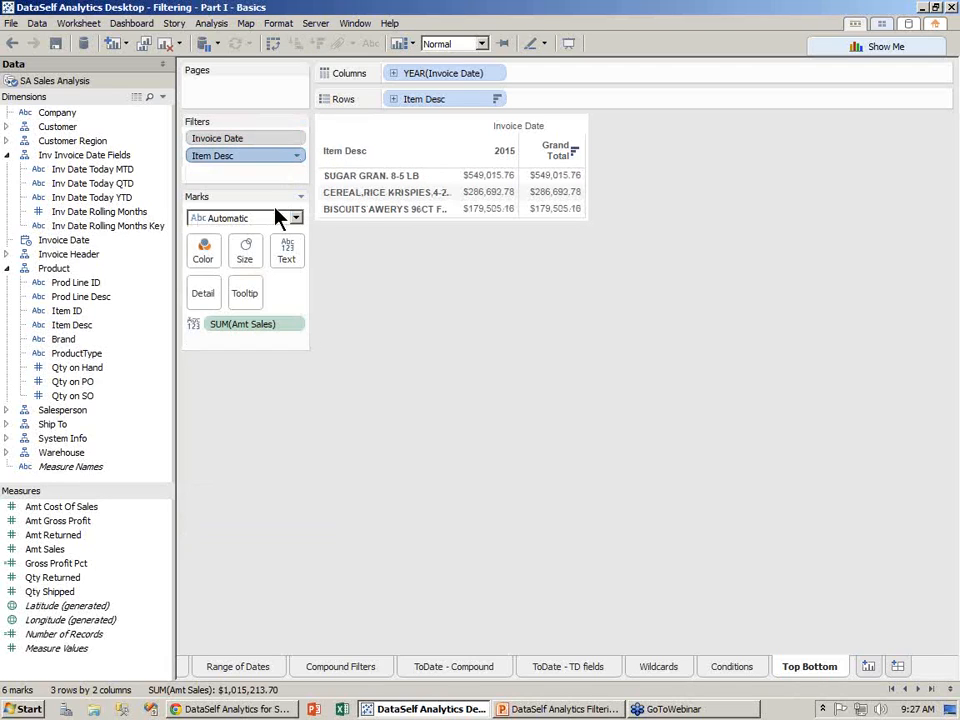
click(296, 157)
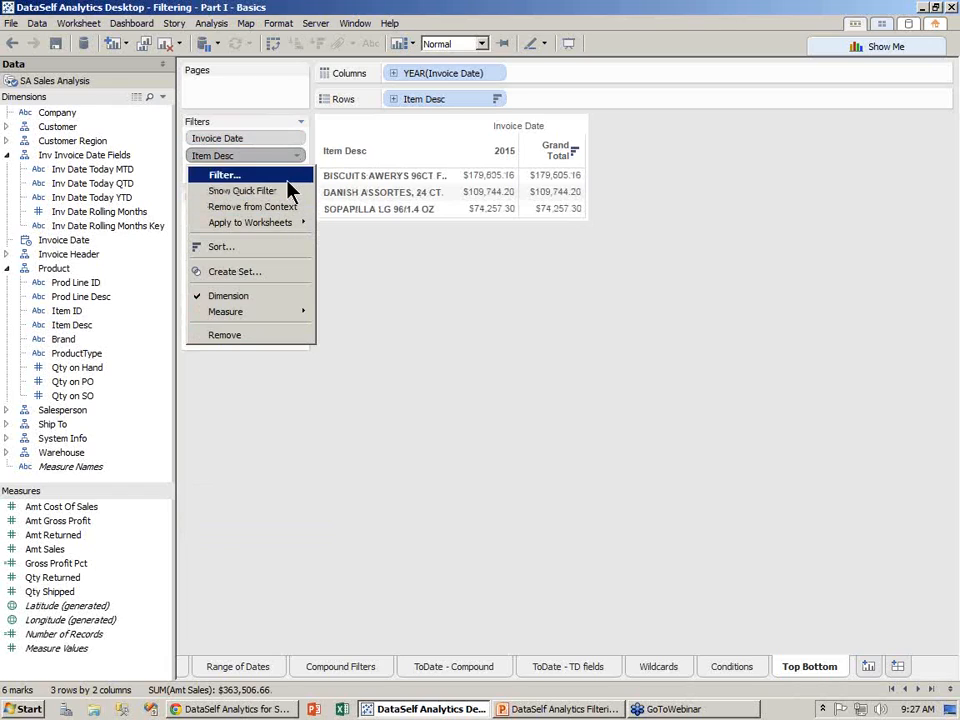
click(369, 262)
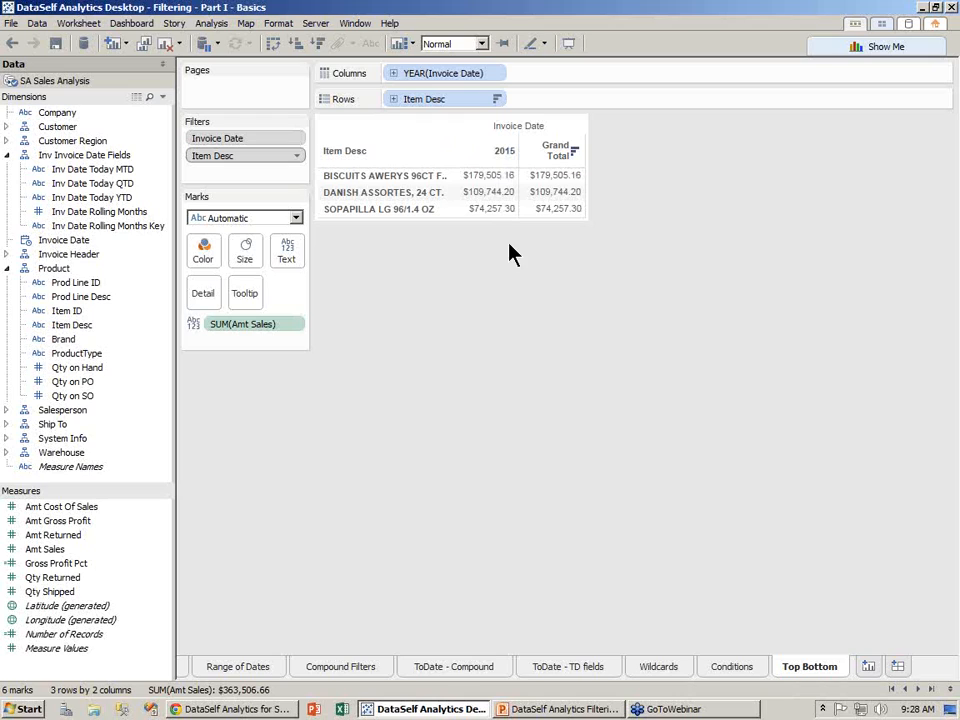
click(297, 156)
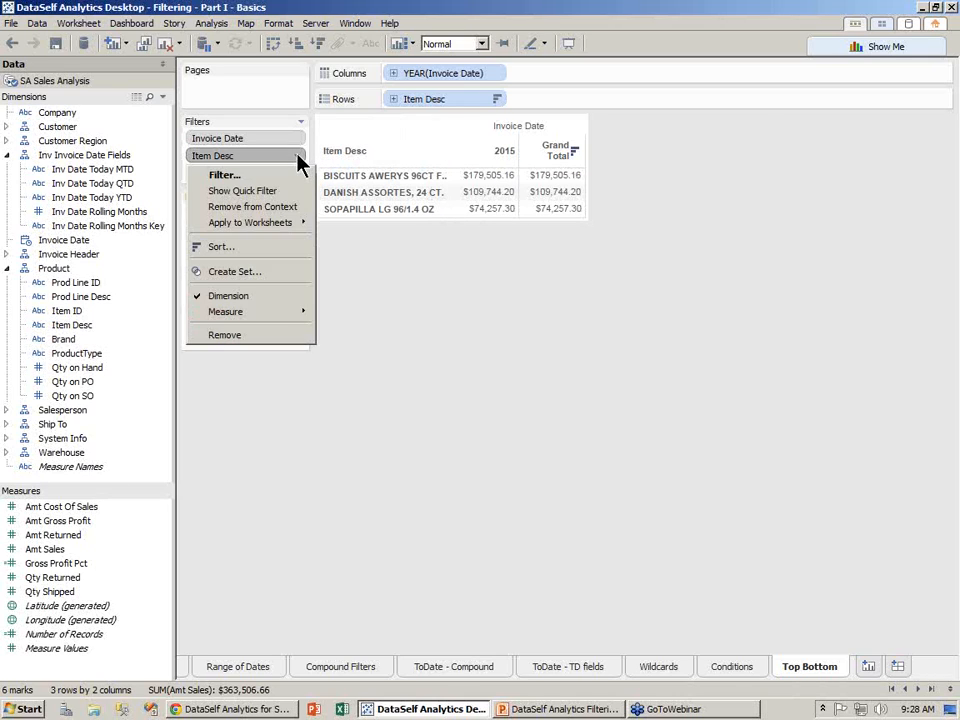
click(291, 207)
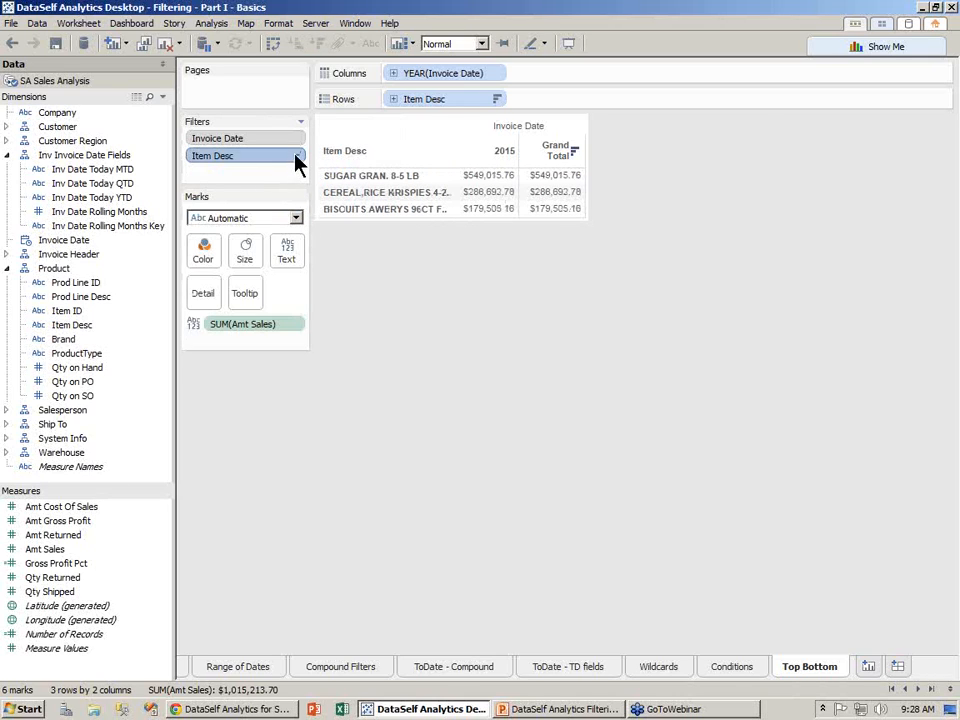
click(297, 138)
click(298, 186)
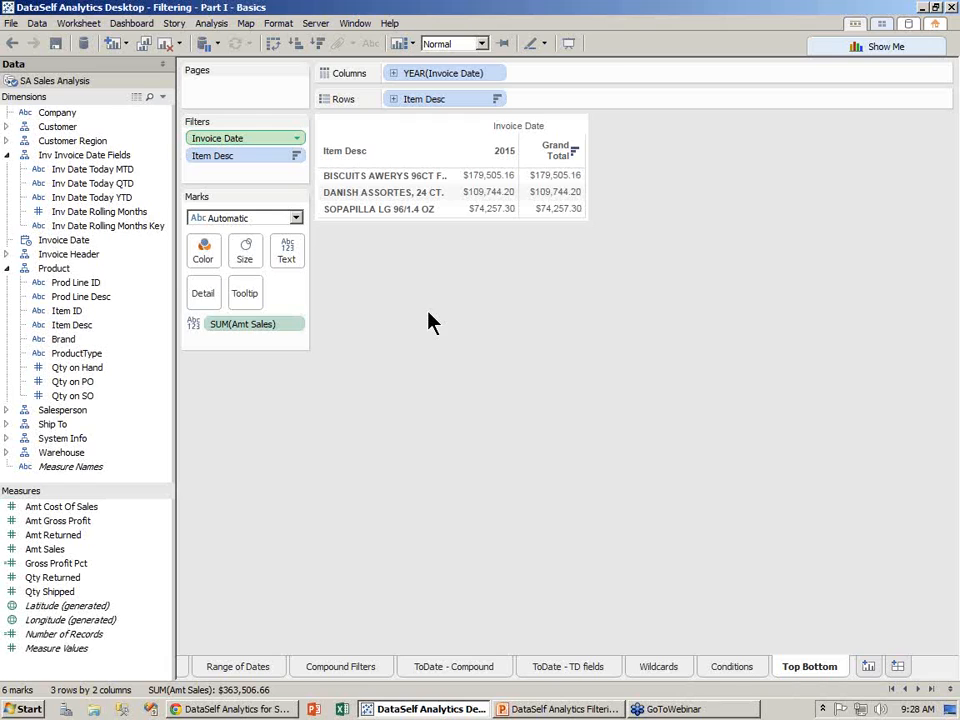
- Replace the Item Desc filter with a Top 10 items by Amt Sales filter
drag(212, 155, 88, 210)
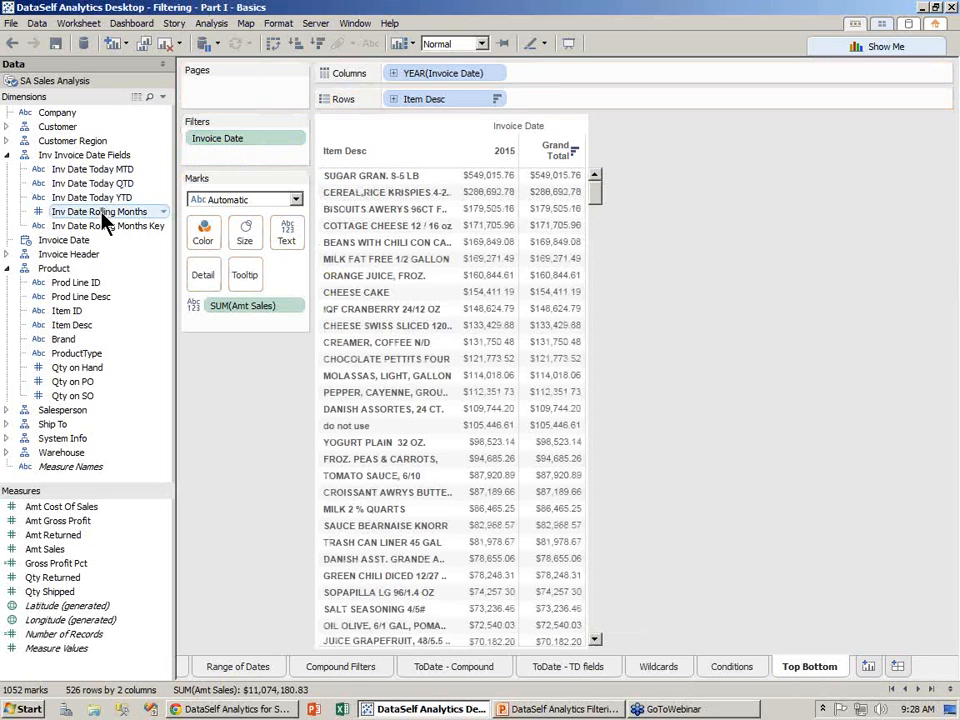
drag(64, 325, 222, 165)
click(488, 165)
drag(495, 140, 208, 242)
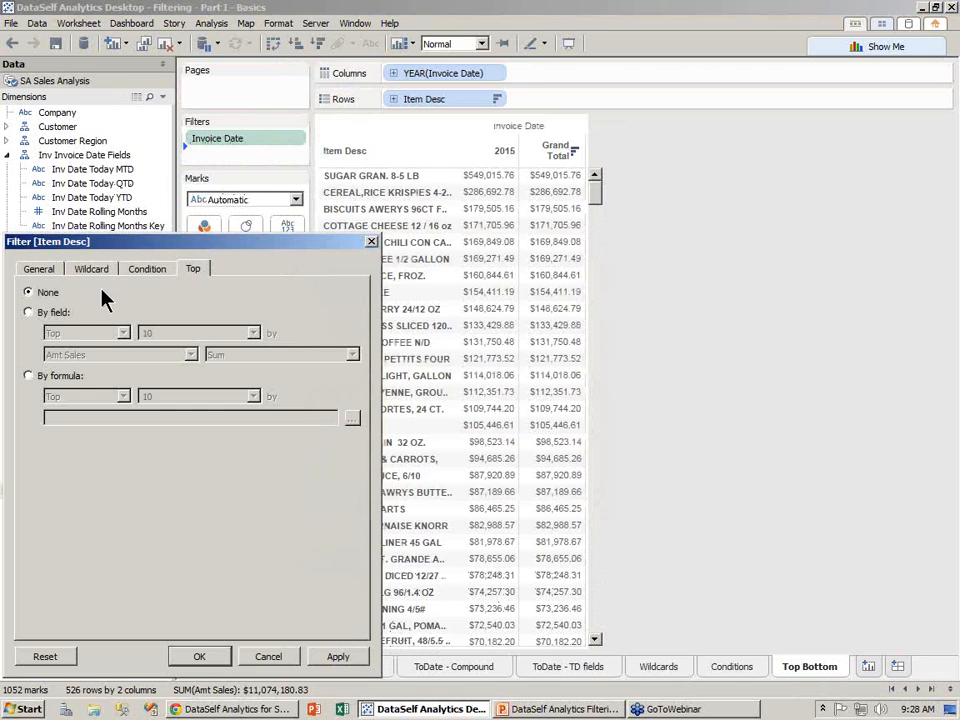
click(30, 312)
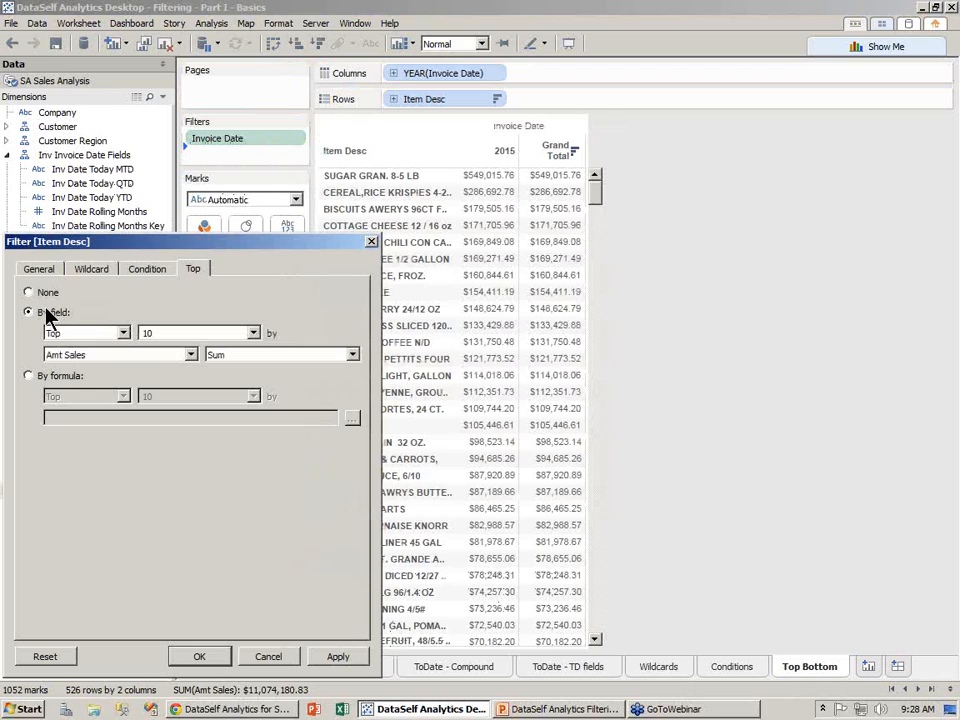
click(199, 656)
- Review the Item Desc filter options unchanged, then advance the PowerPoint deck to the Q&A slide
click(297, 156)
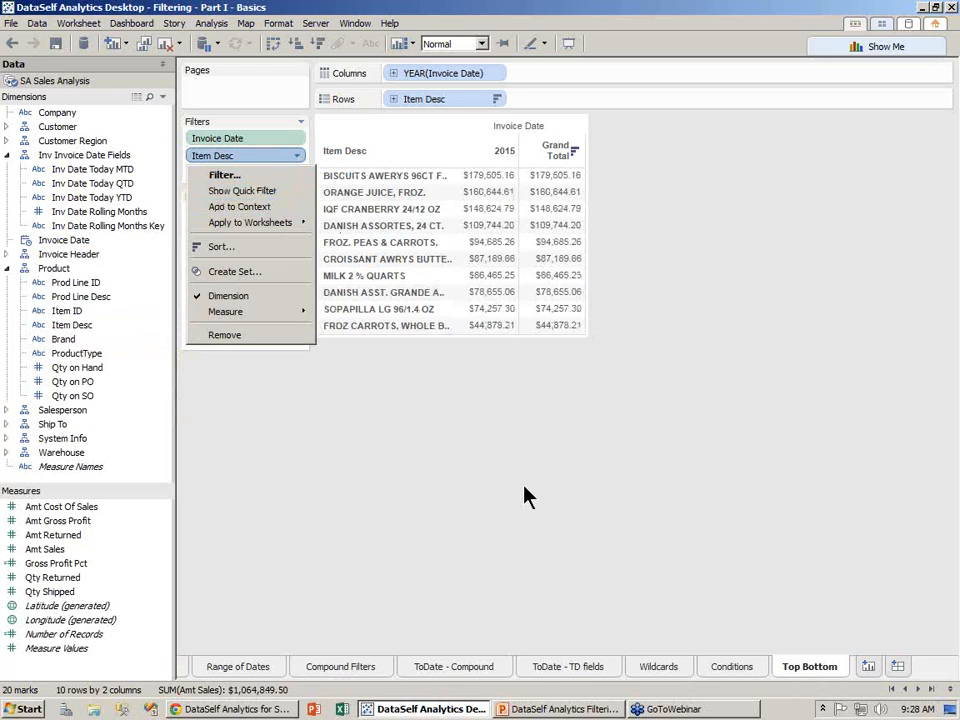
click(660, 553)
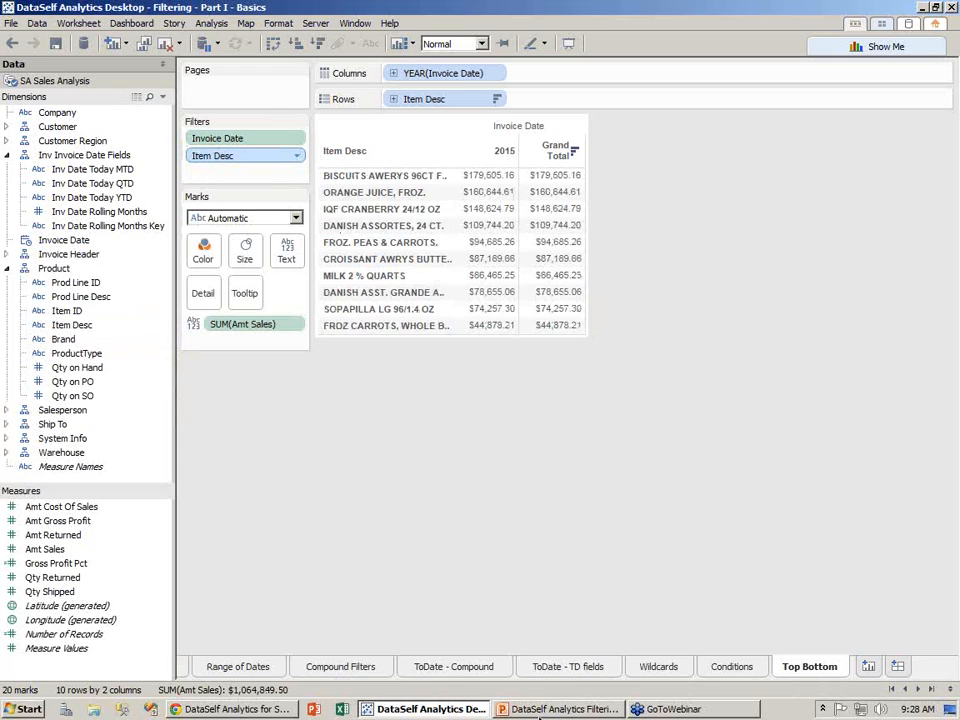
click(546, 709)
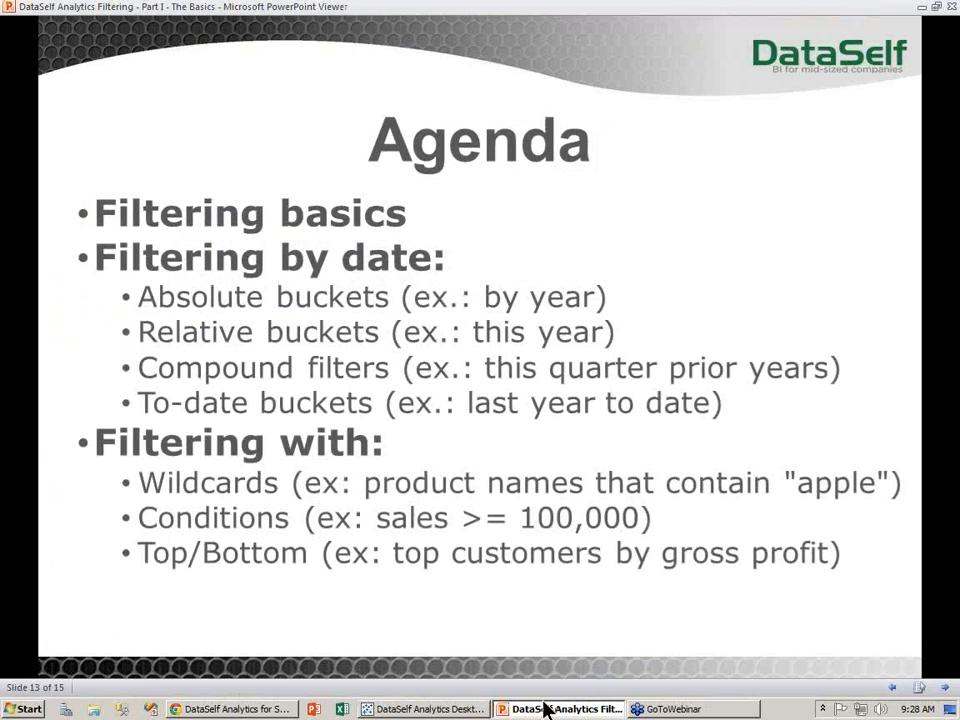
click(587, 609)
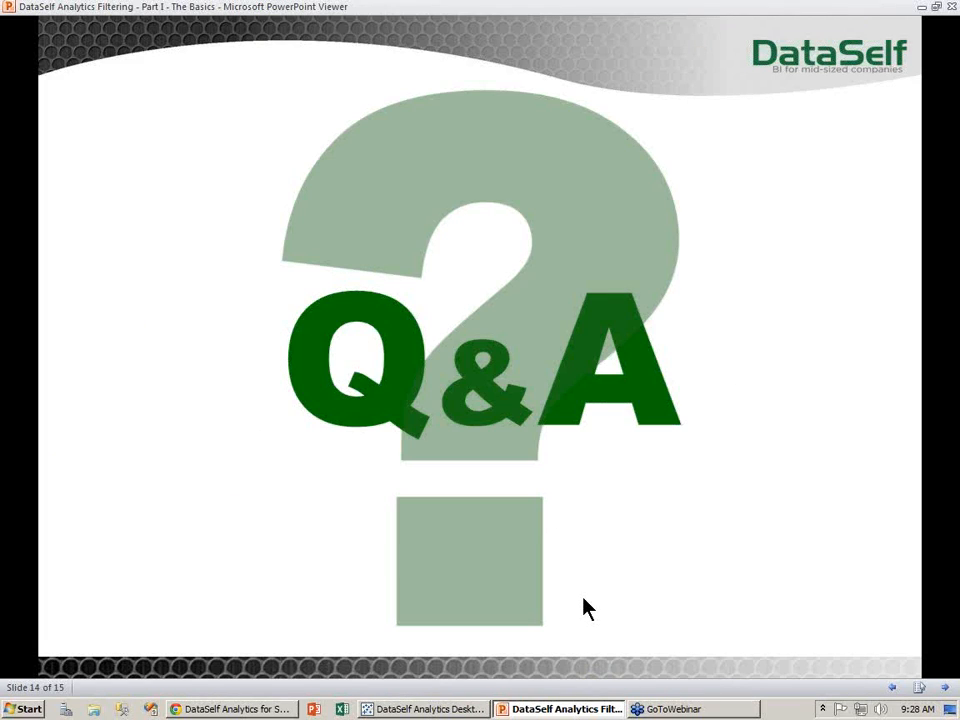